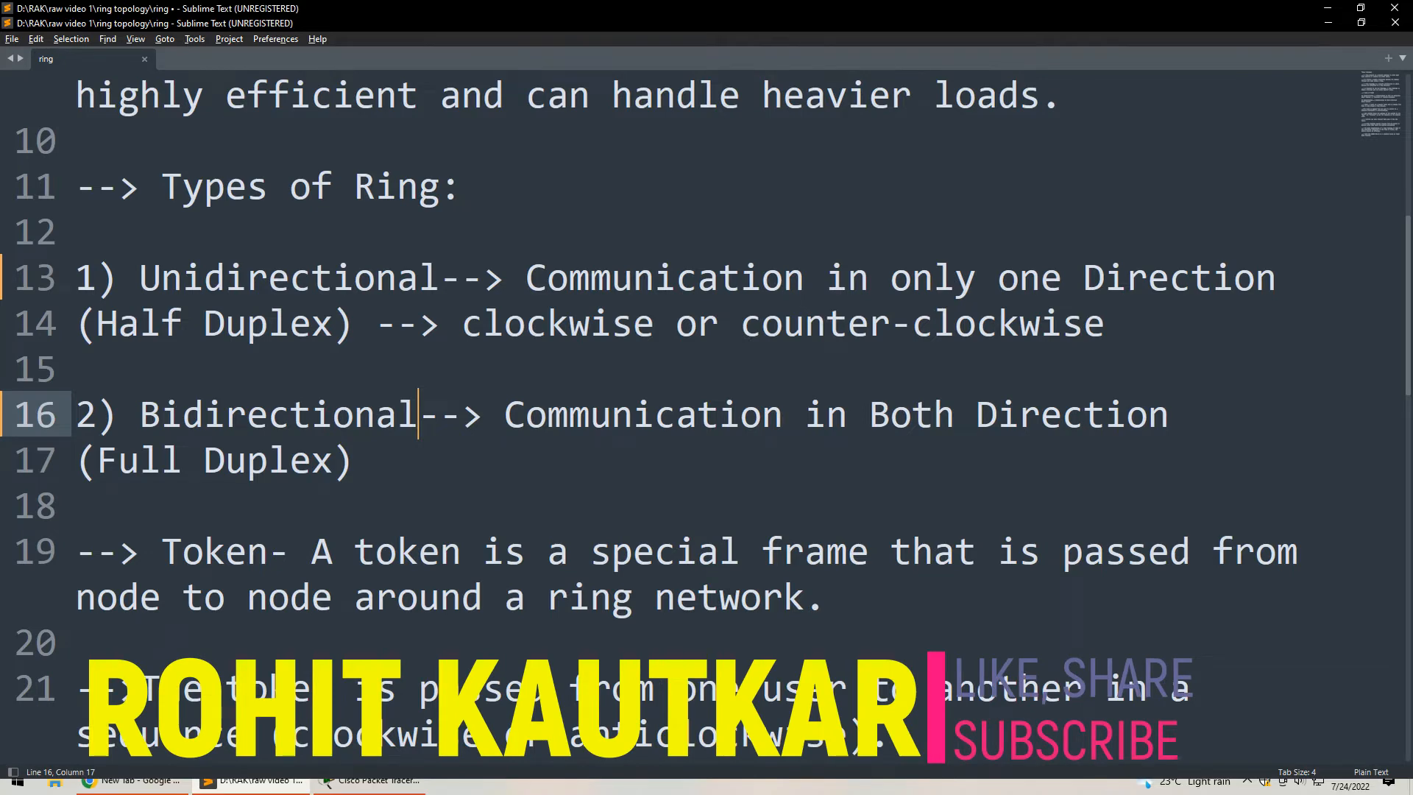
Step: Read the rest of the ring topology notes, from the bidirectional ring to the Token Bus standard
scroll(707, 412, down, 2)
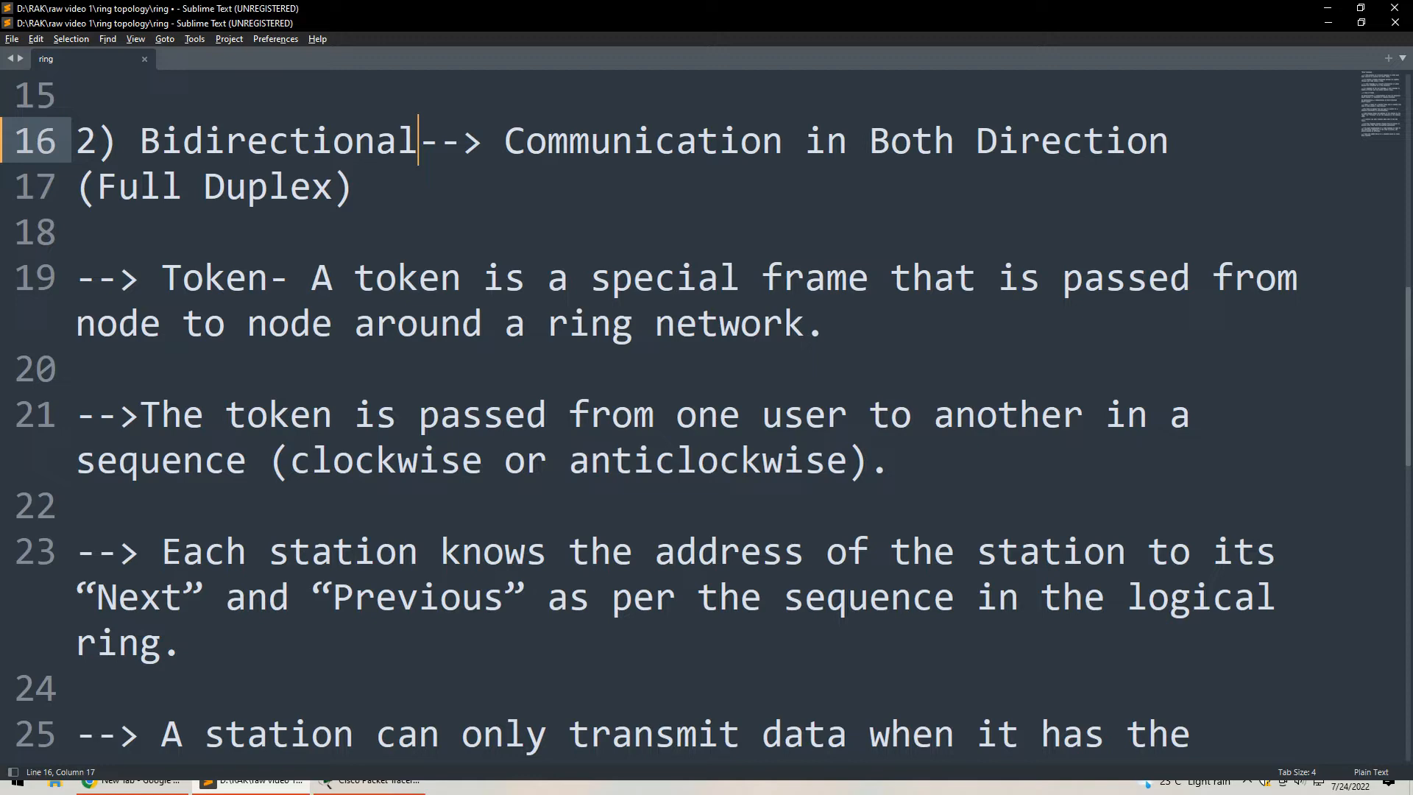
scroll(706, 412, down, 4)
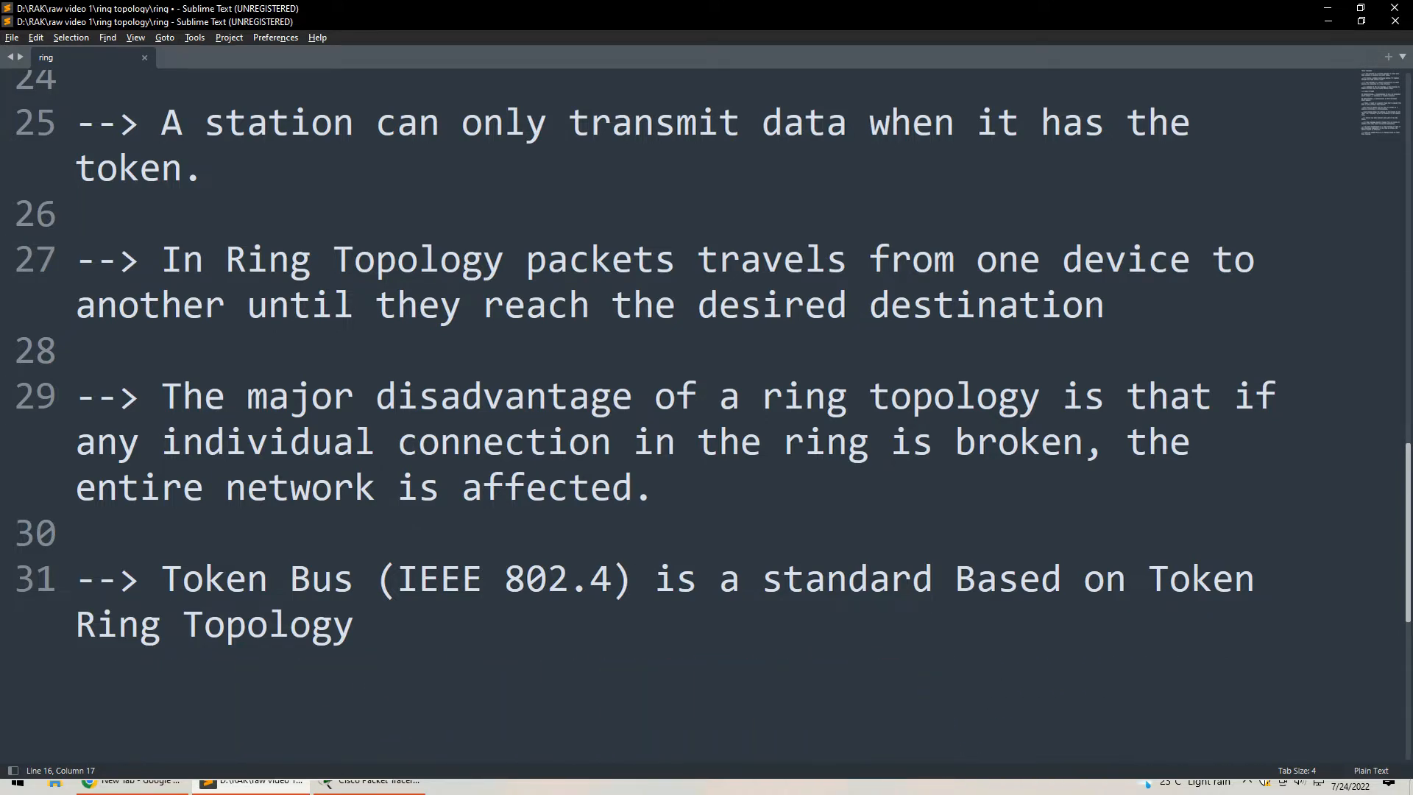
Step: Switch to Cisco Packet Tracer and set up the ellipse drawing tool to use a fill color
click(363, 786)
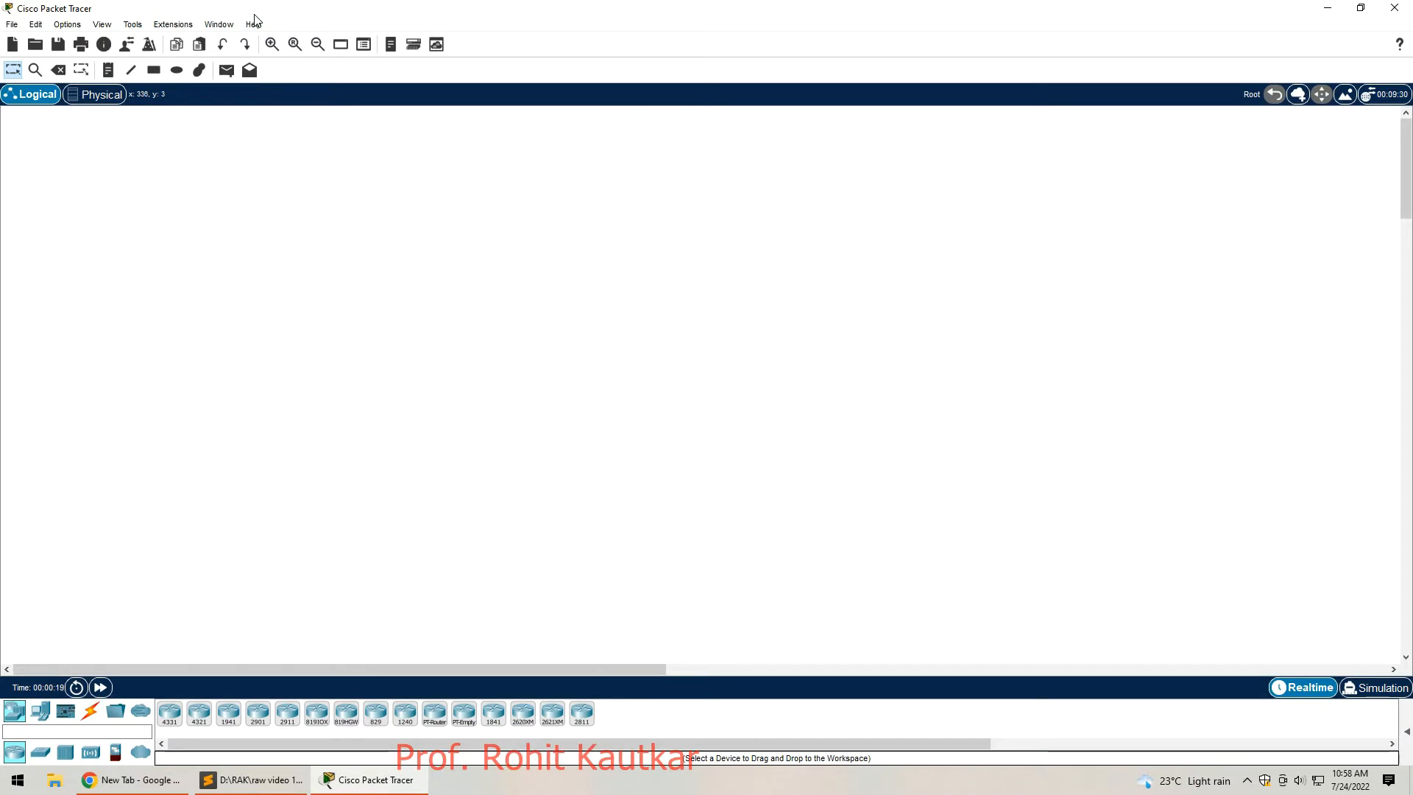
click(176, 70)
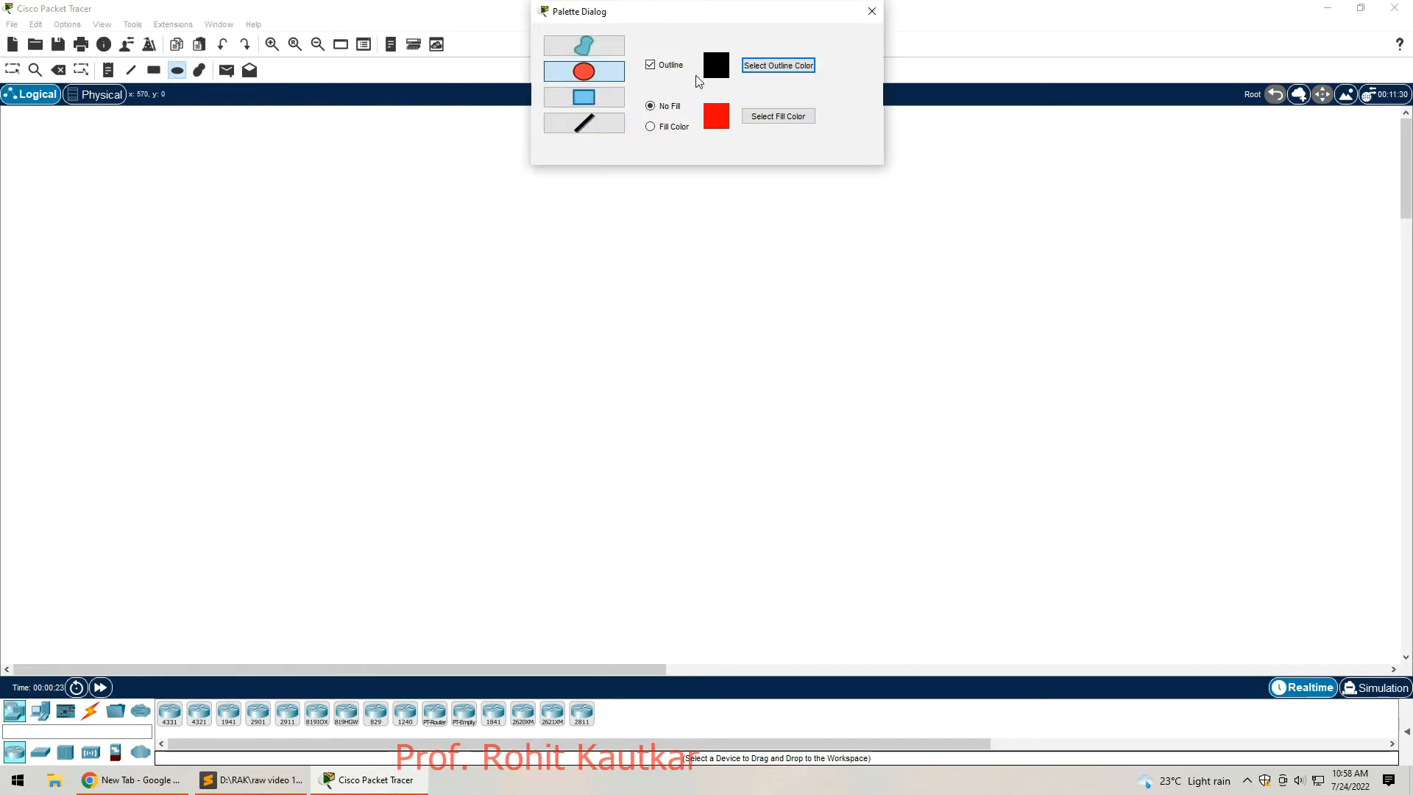
click(649, 128)
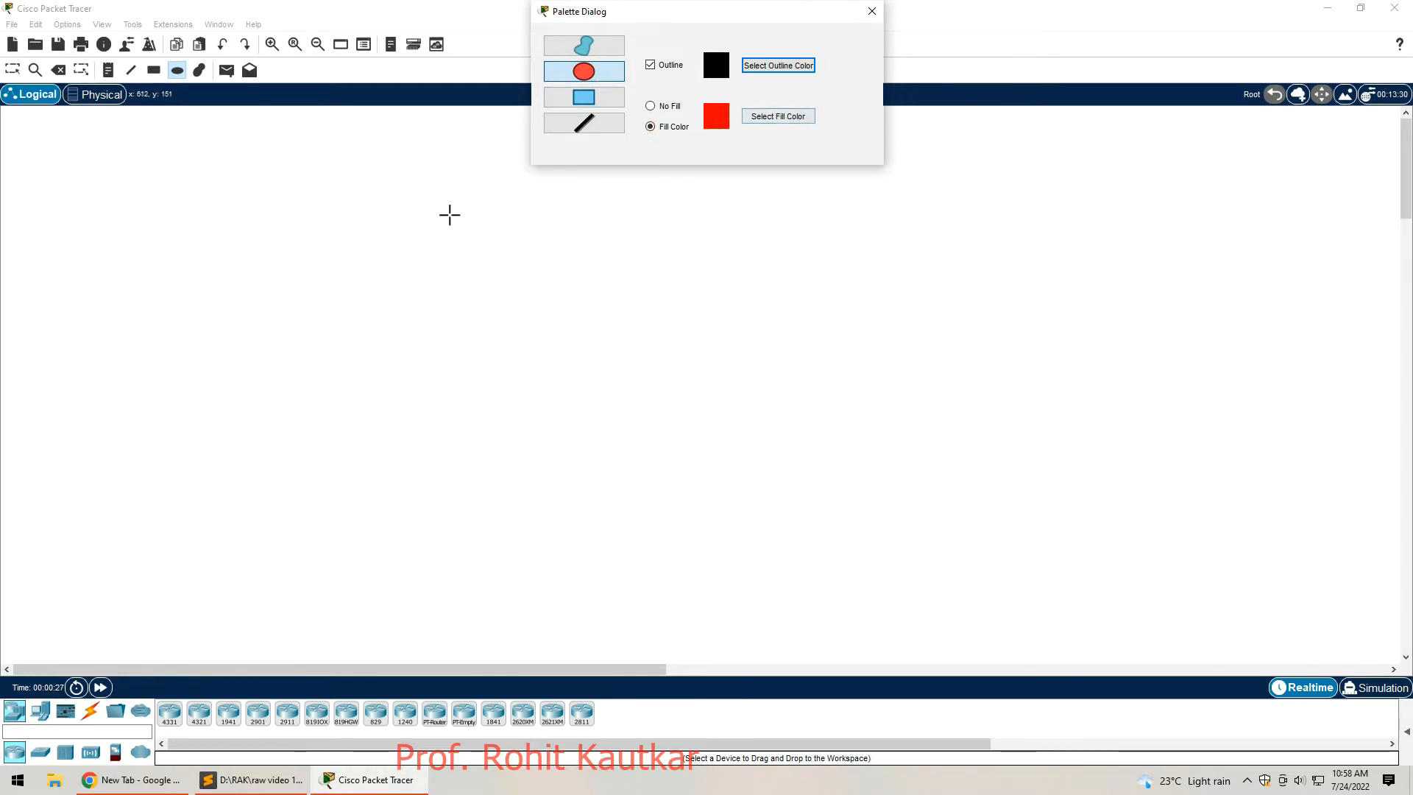
drag(440, 187, 848, 590)
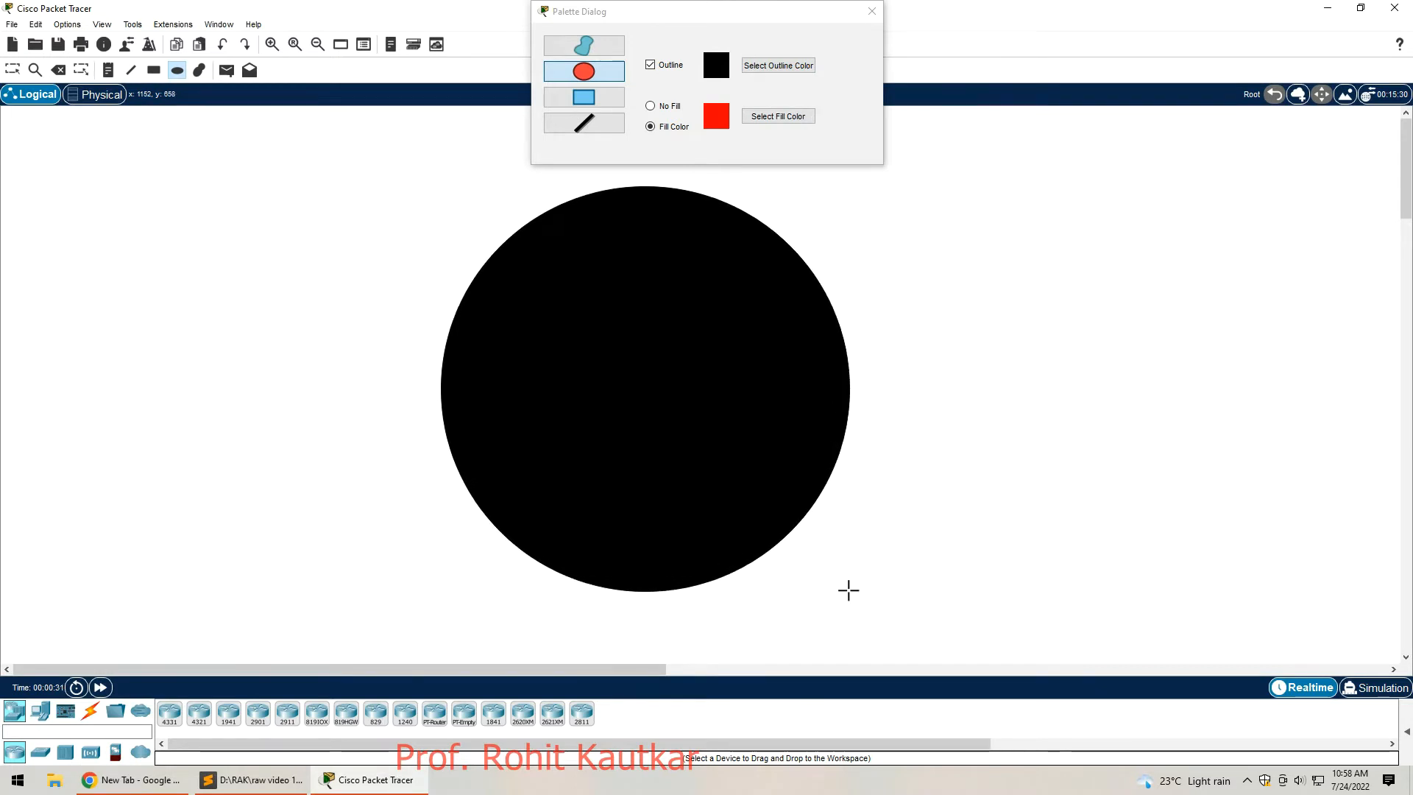
drag(848, 590, 850, 587)
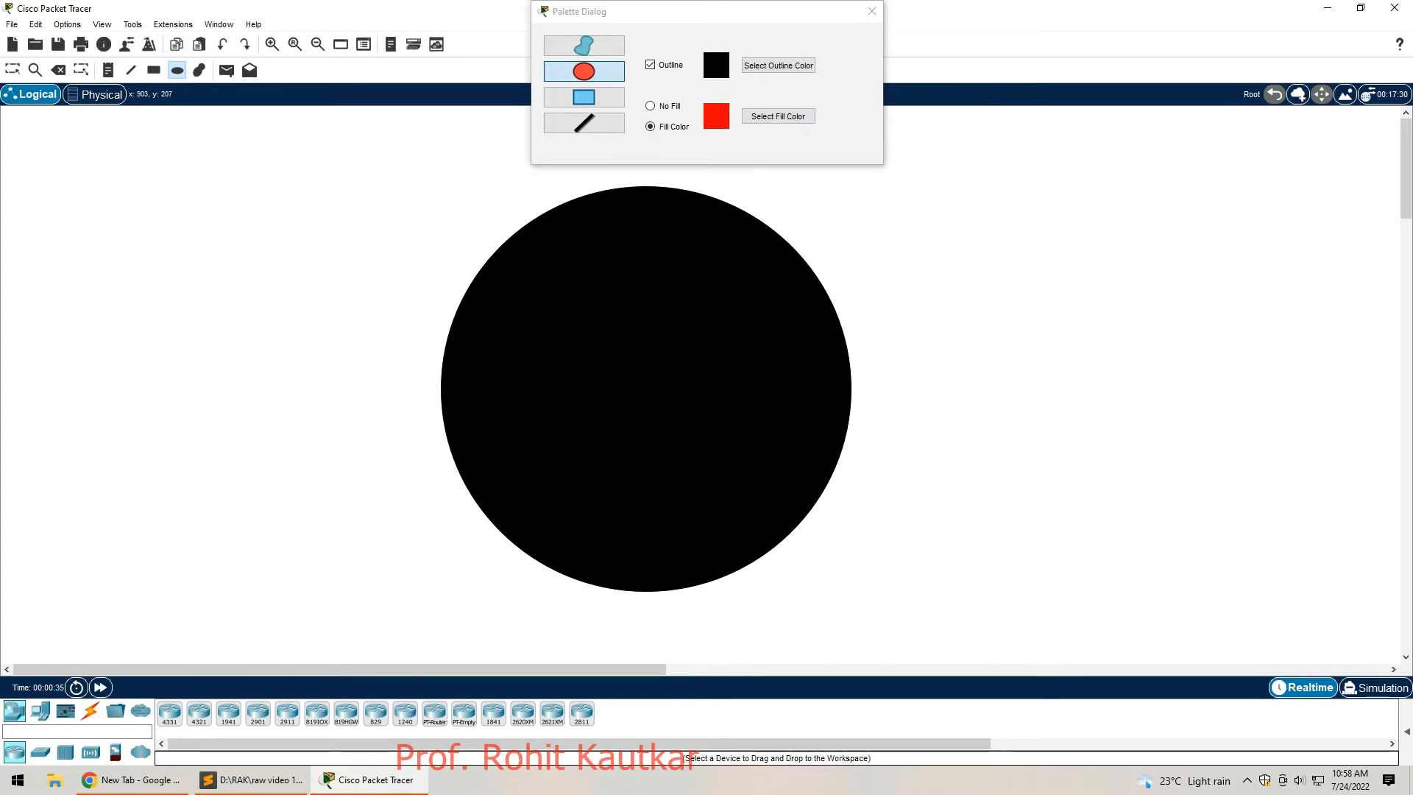
key(ctrl+z)
click(718, 144)
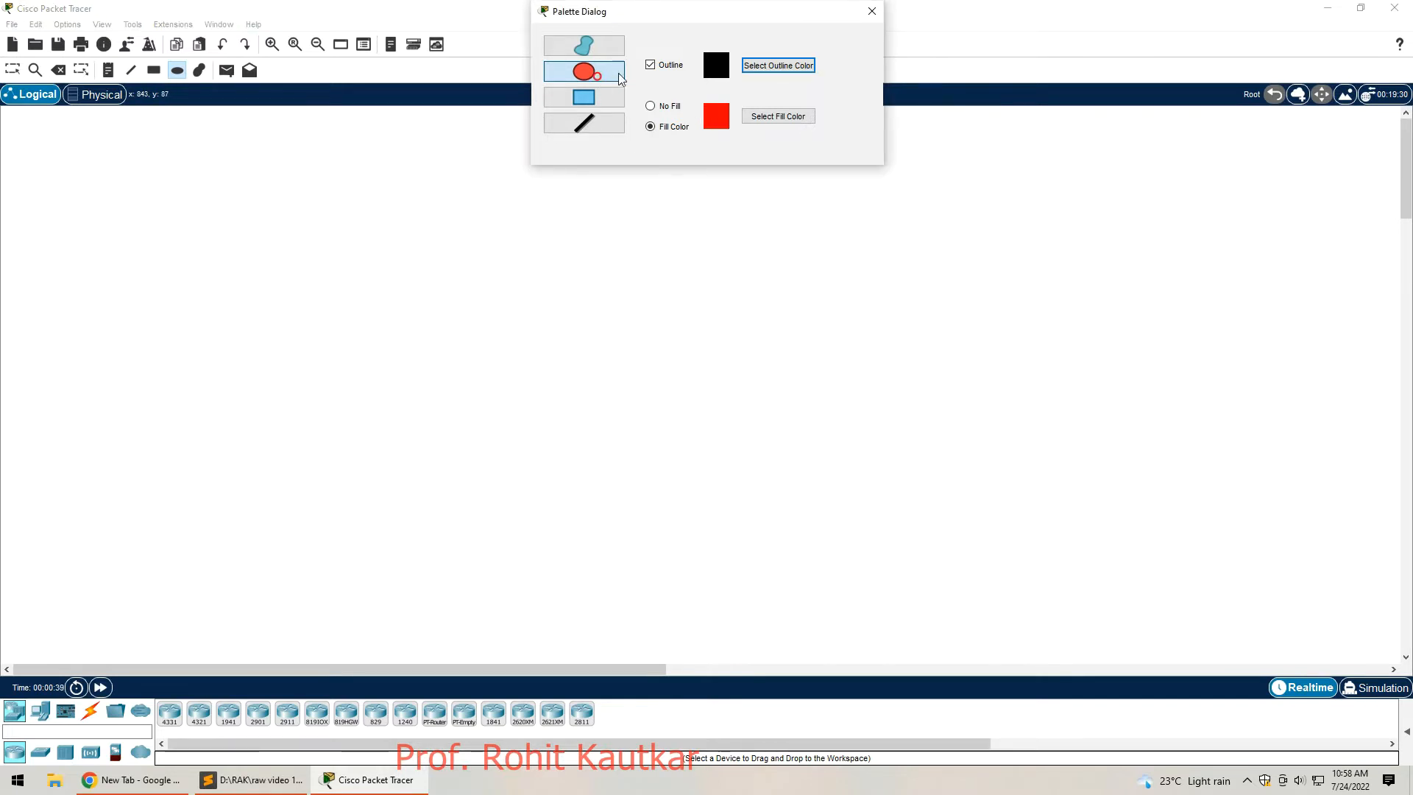
Step: Choose red as the fill color, draw a large circle in the middle of the workspace, and close the drawing palette
click(763, 116)
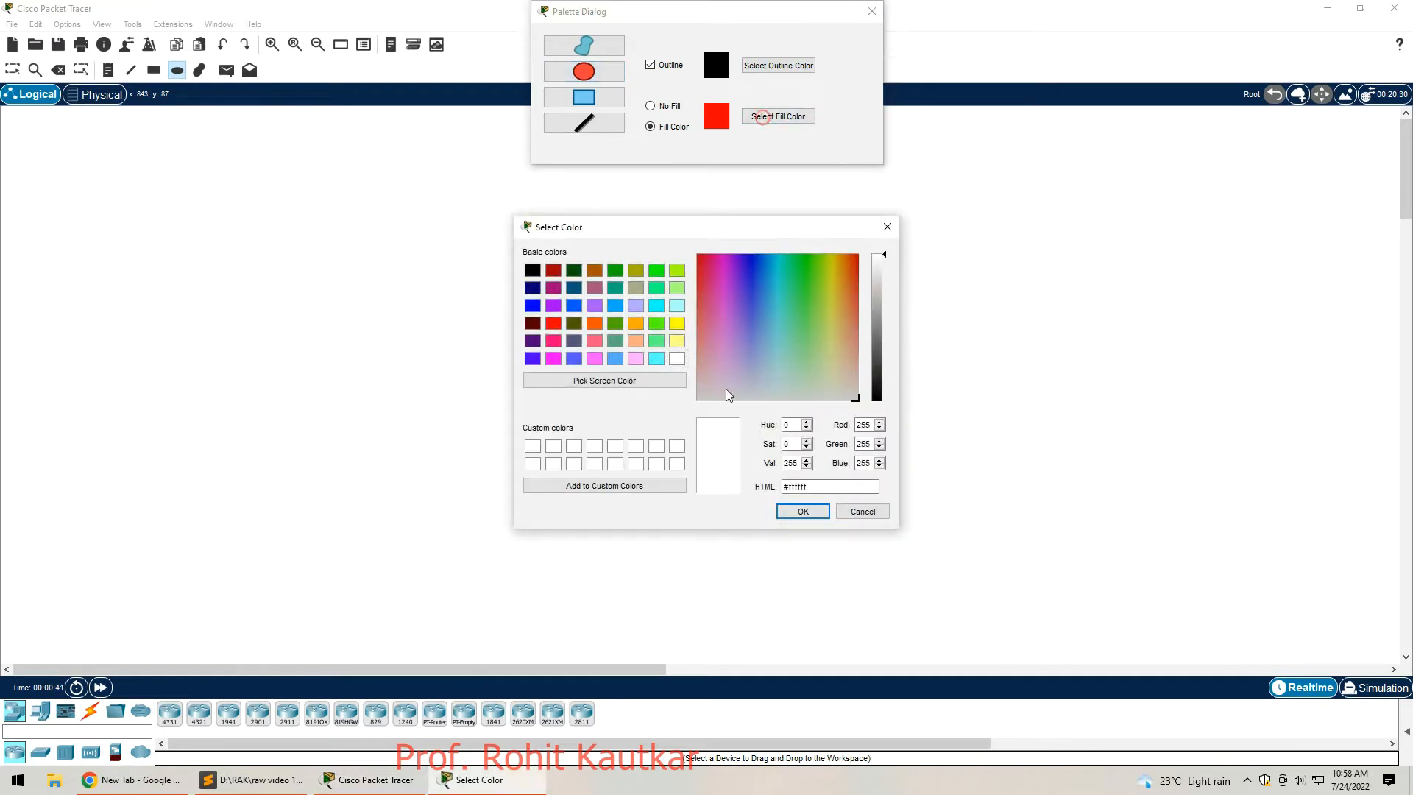
click(677, 324)
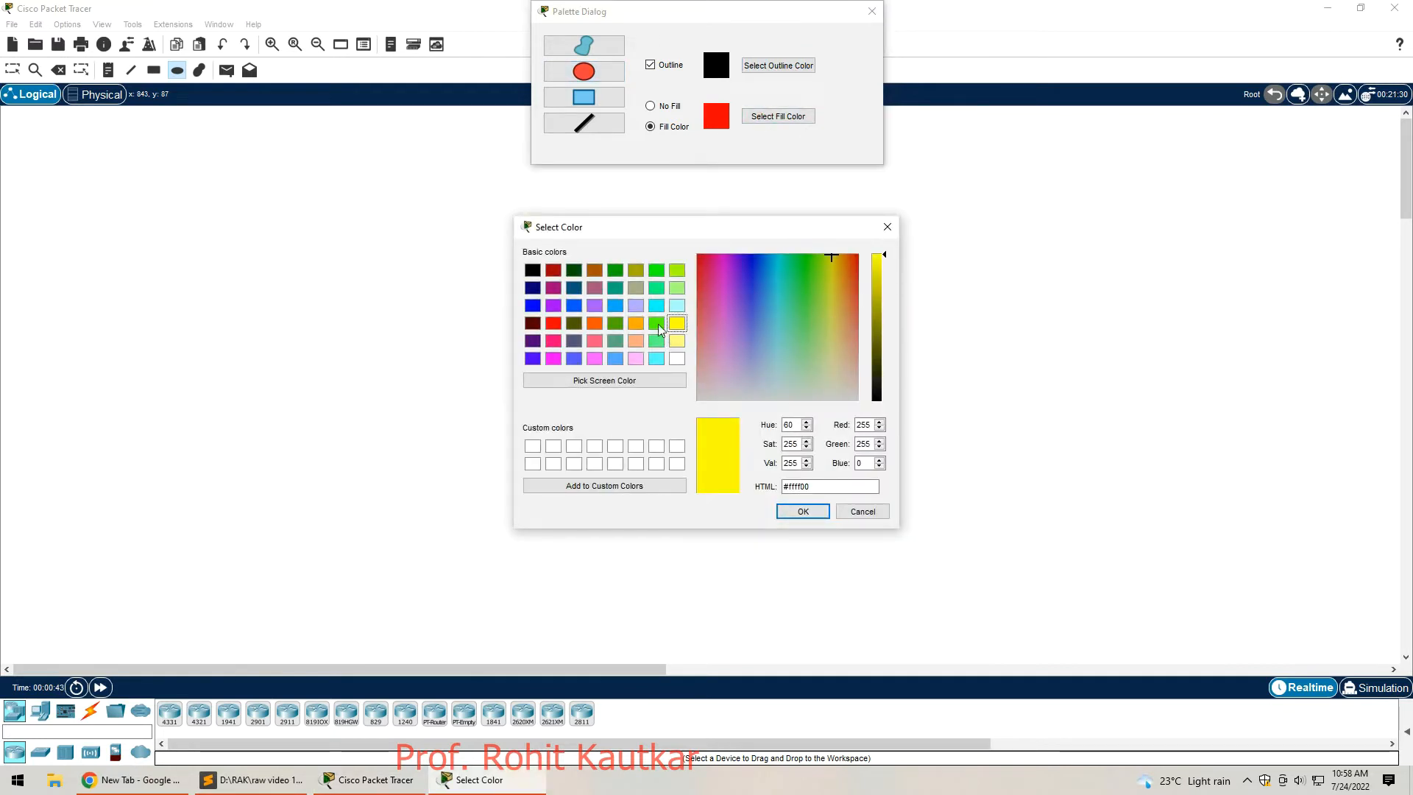
click(658, 329)
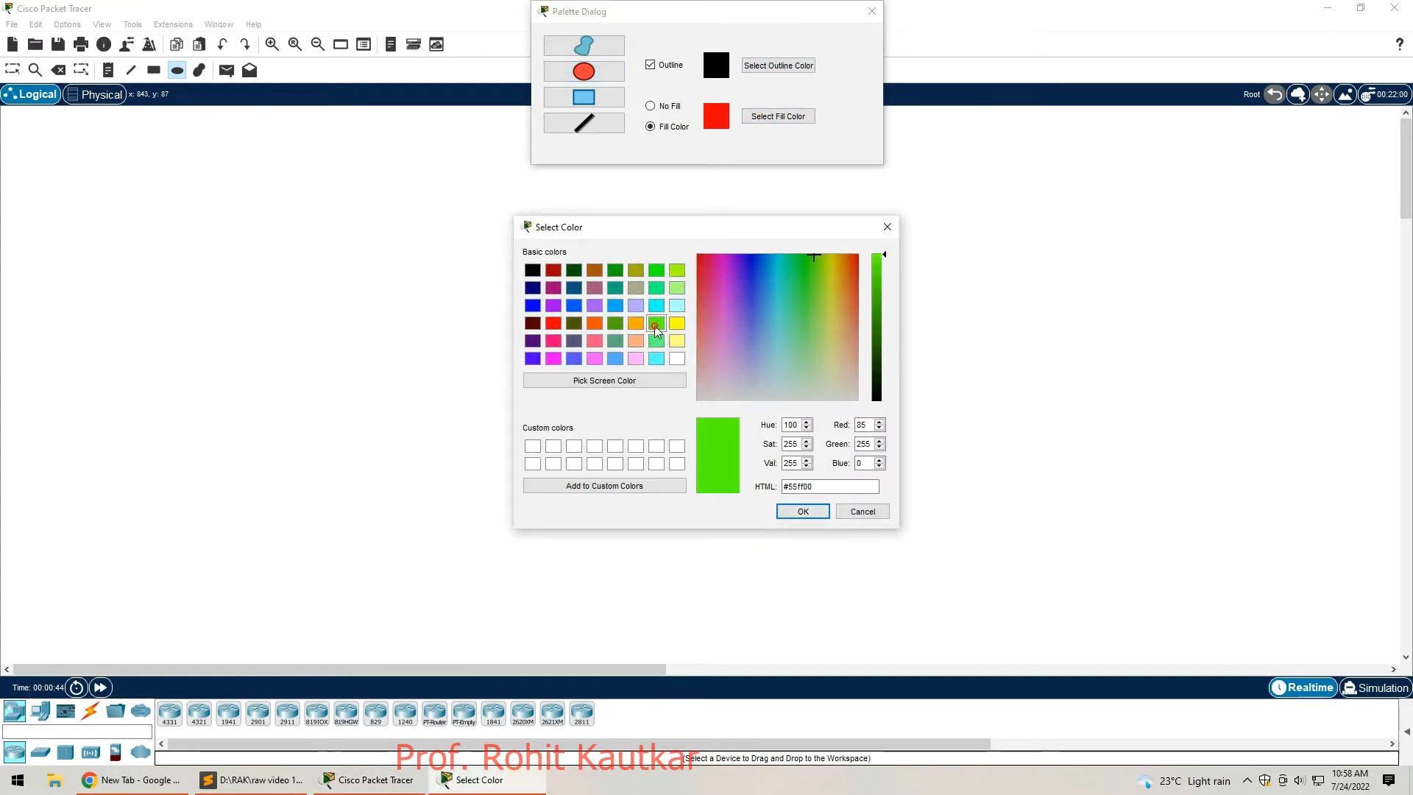
click(553, 325)
click(803, 510)
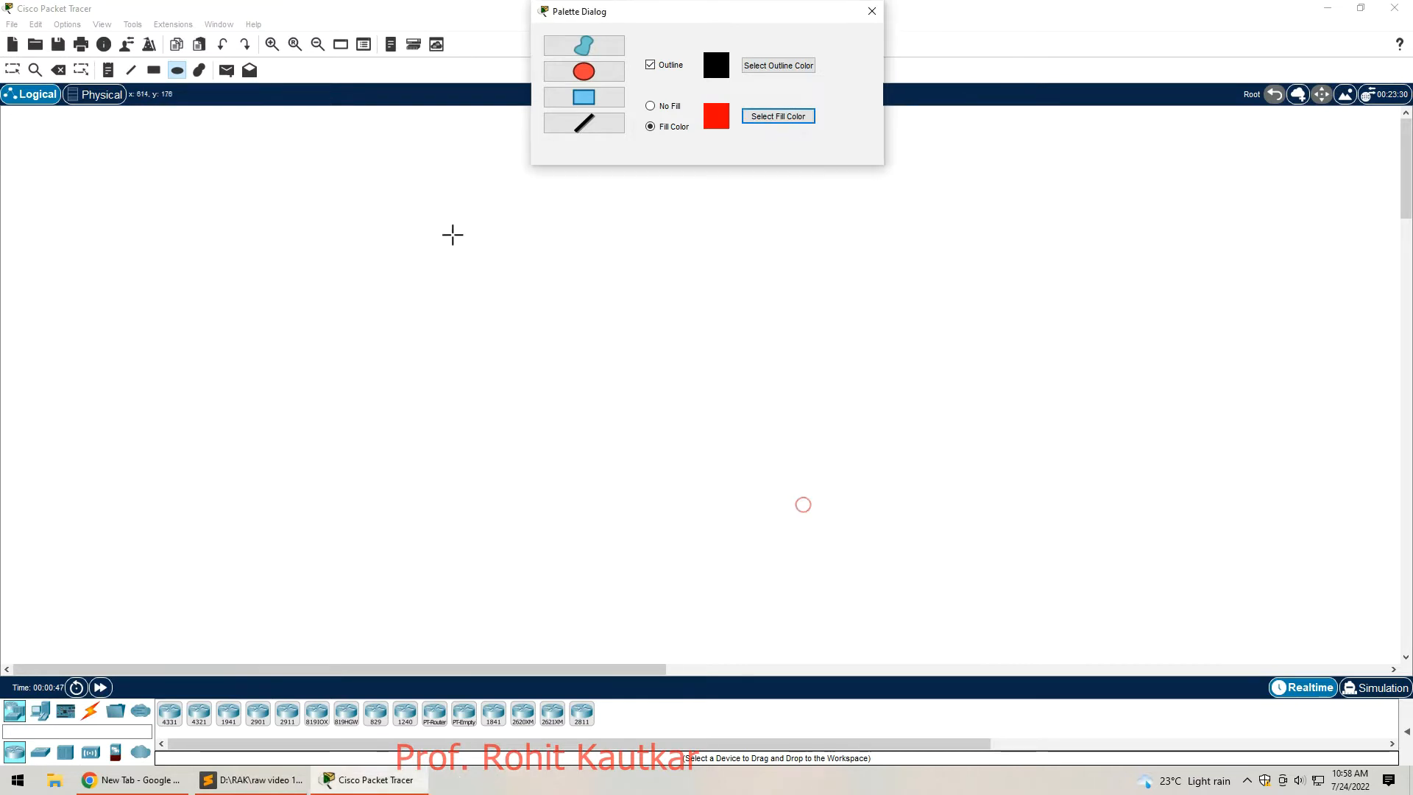
drag(486, 205, 893, 615)
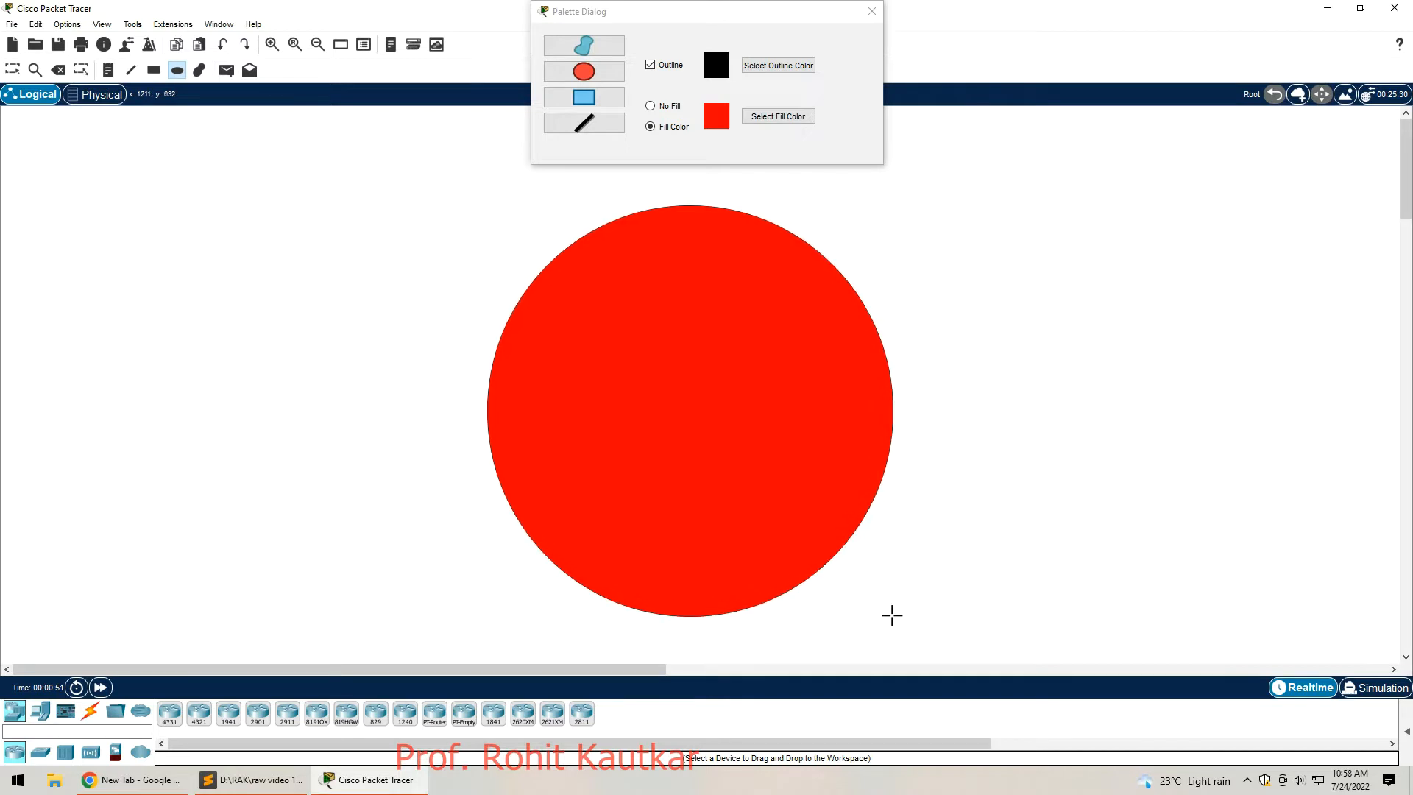
click(871, 12)
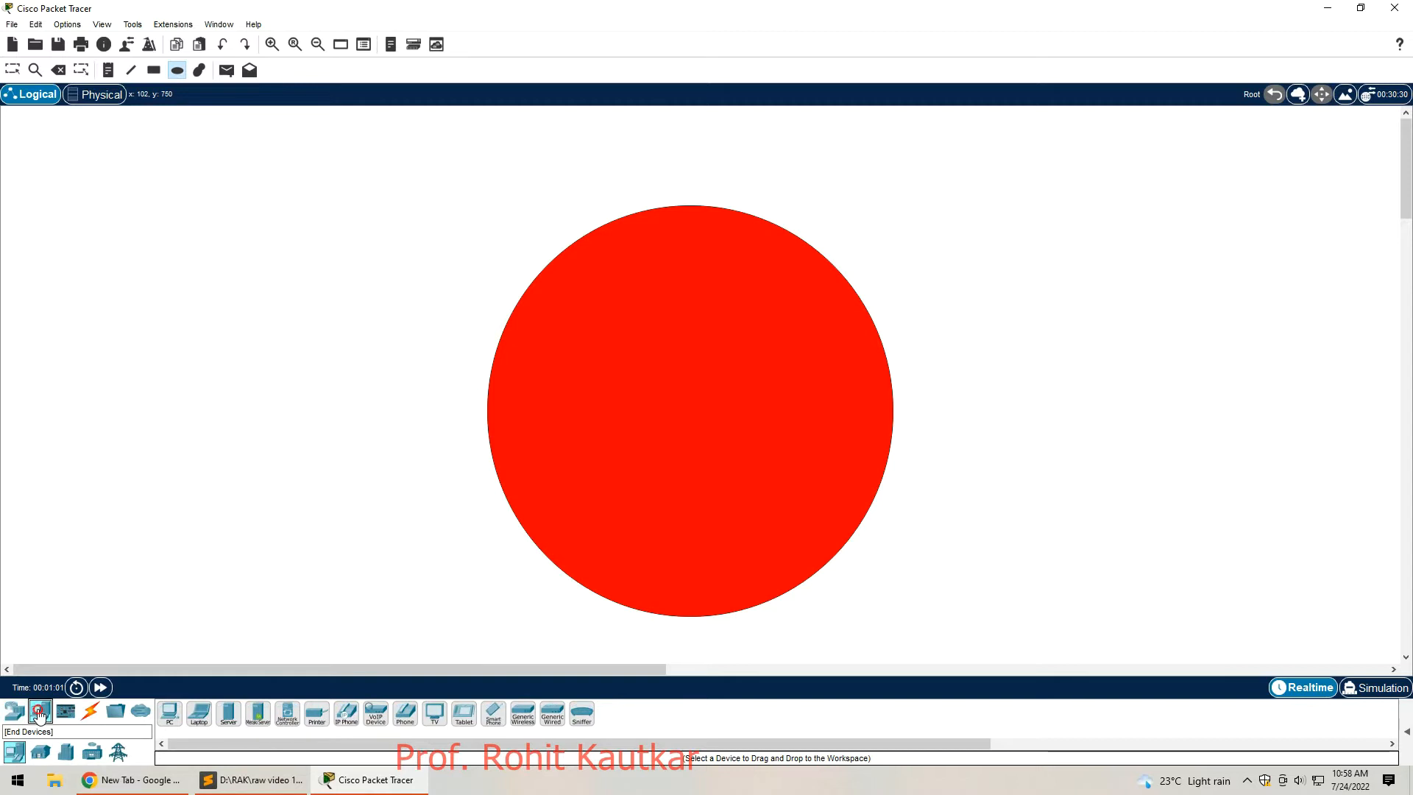
Step: Place eight 2960 switches around the edge of the red circle to form the ring
click(38, 755)
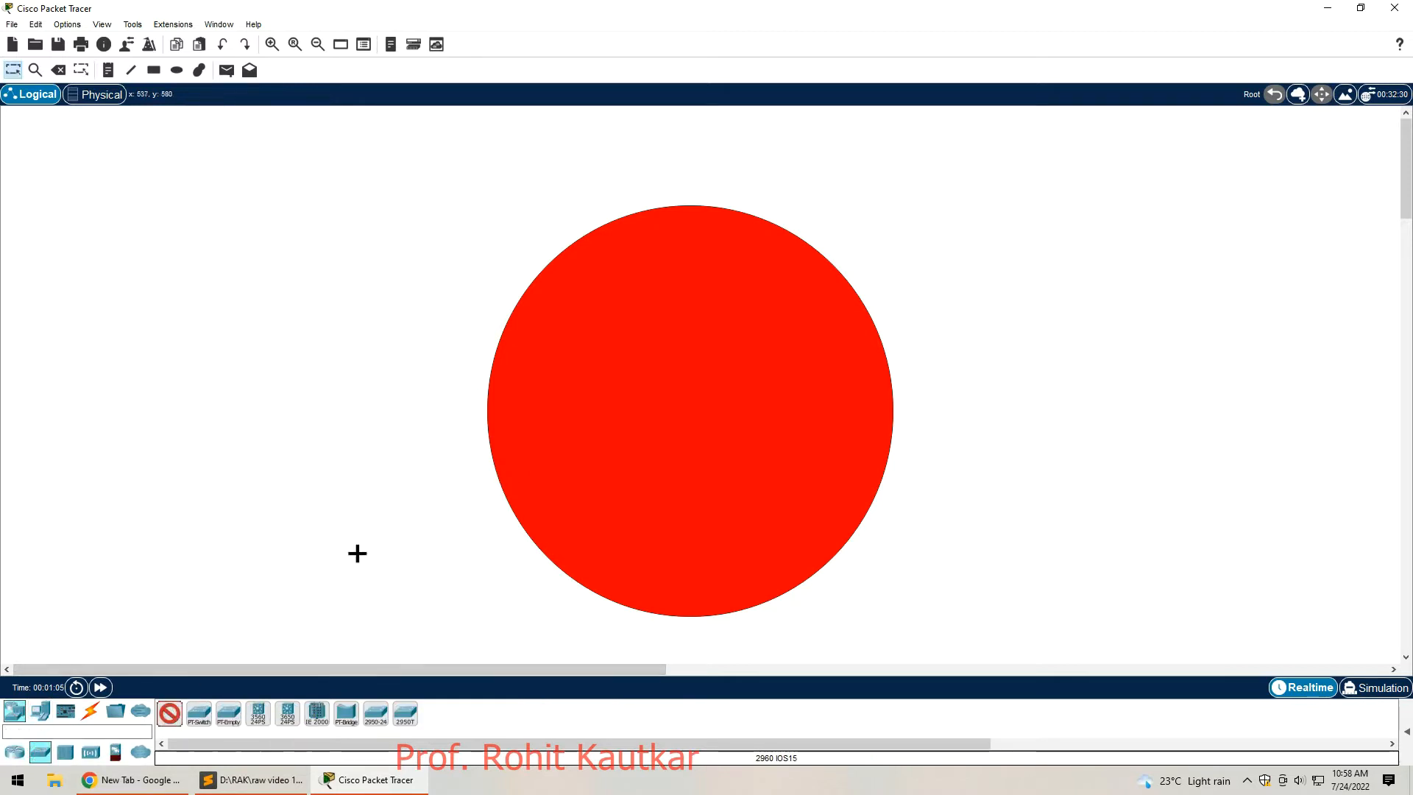
click(169, 717)
click(168, 717)
click(486, 392)
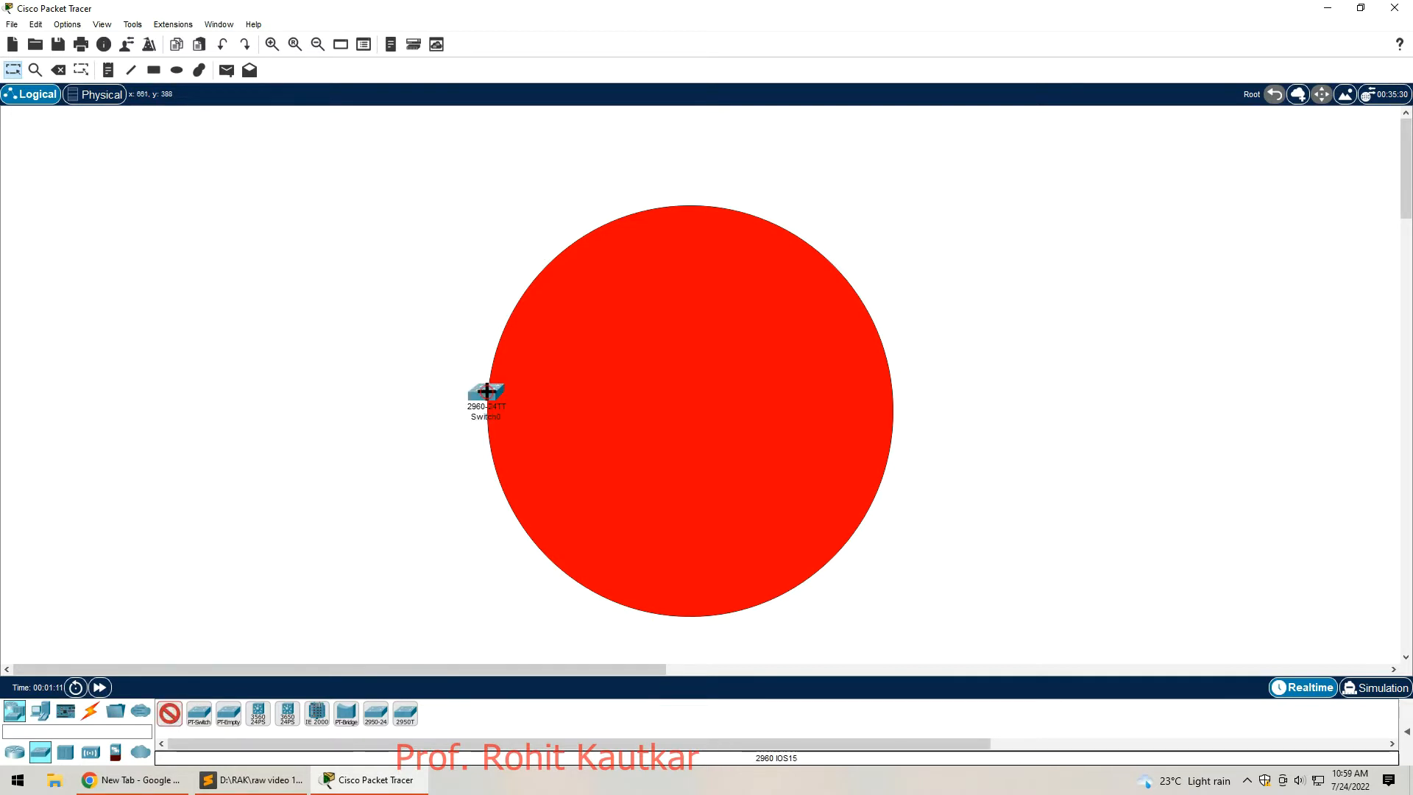
click(688, 203)
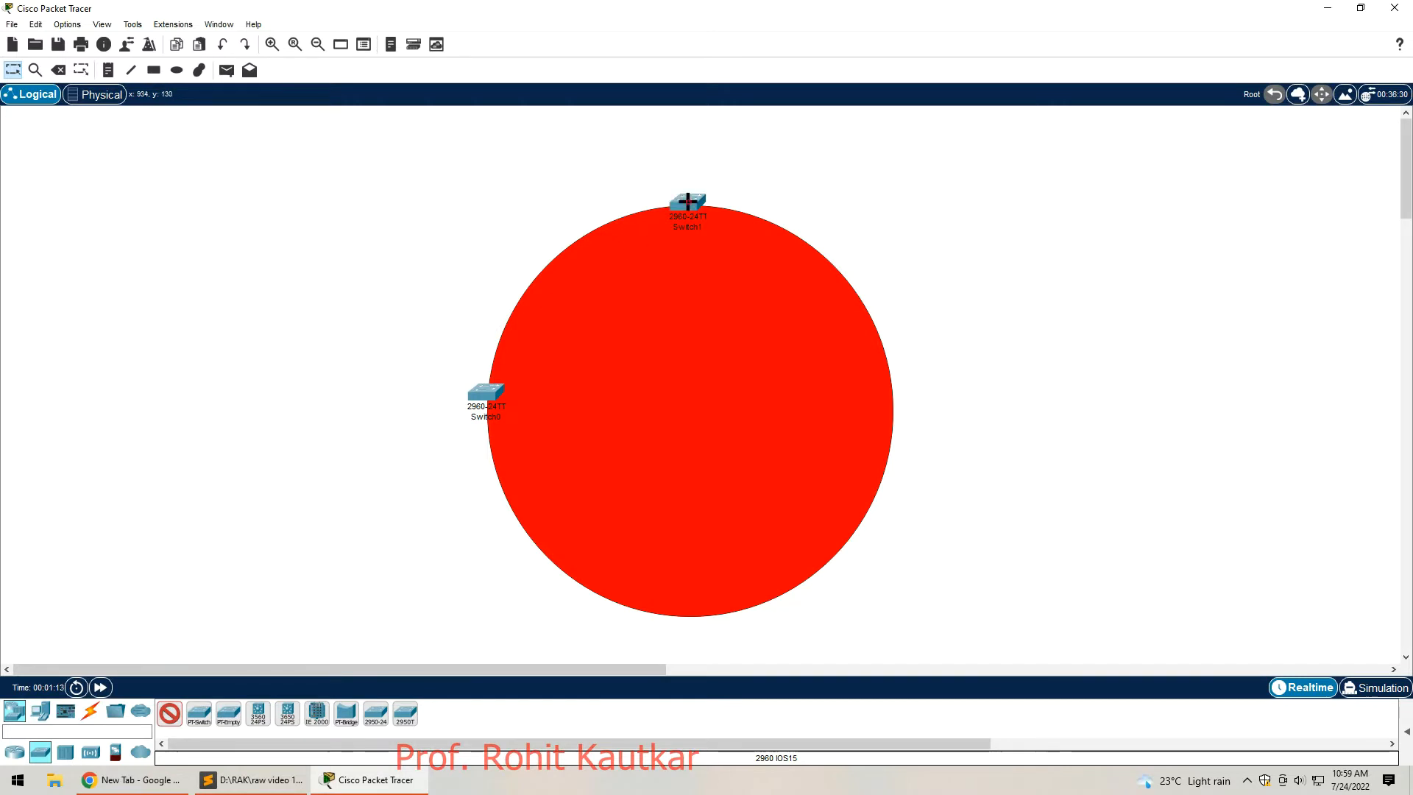
click(893, 421)
click(686, 616)
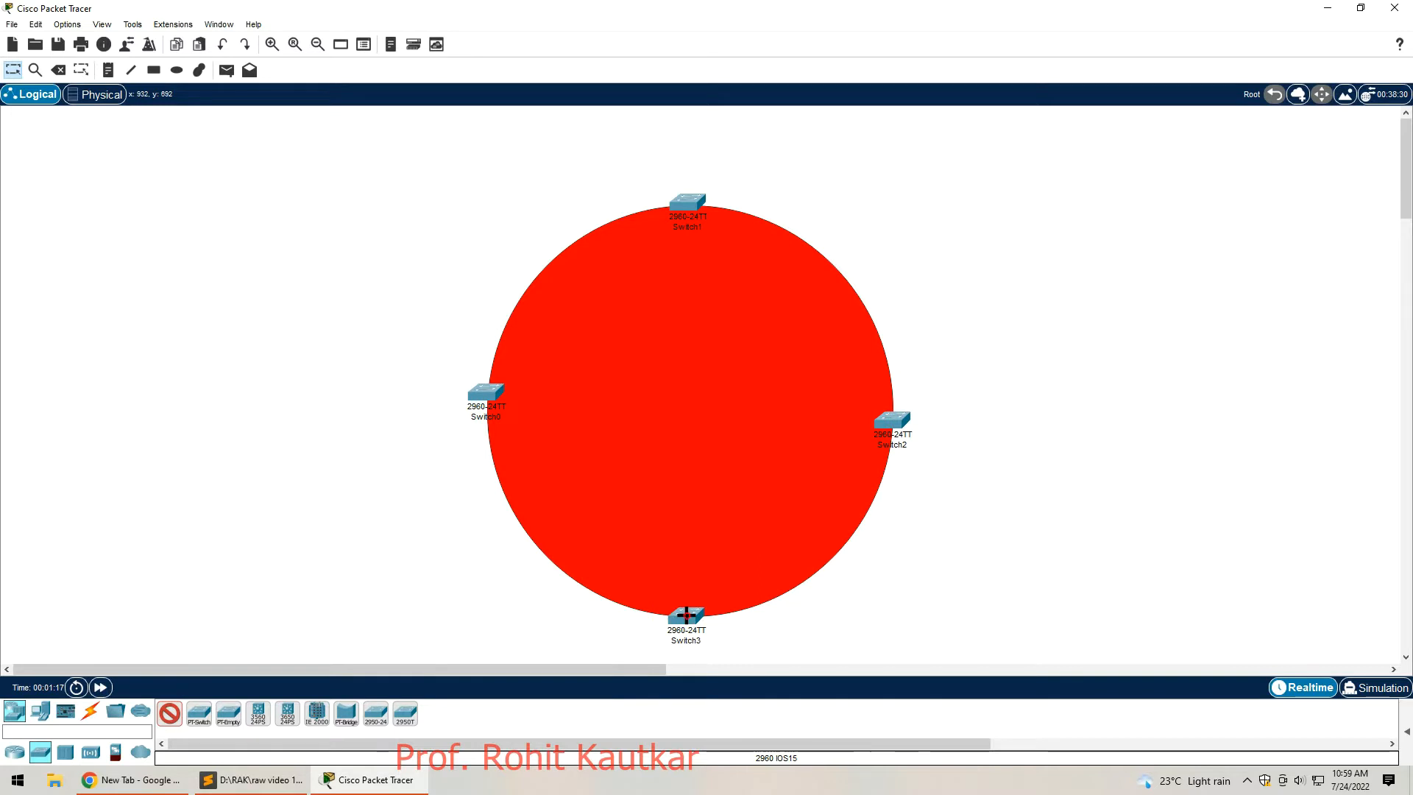
click(527, 539)
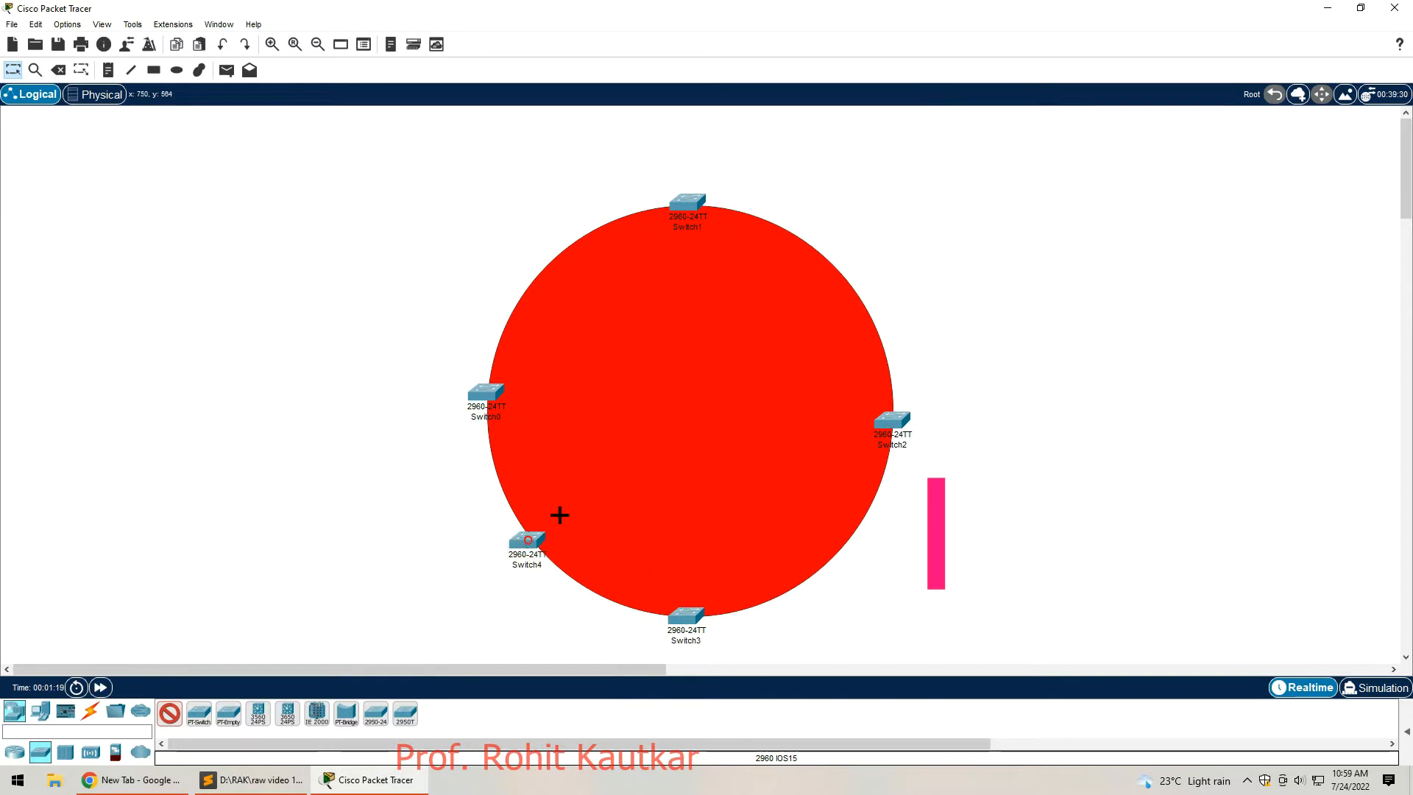
click(849, 281)
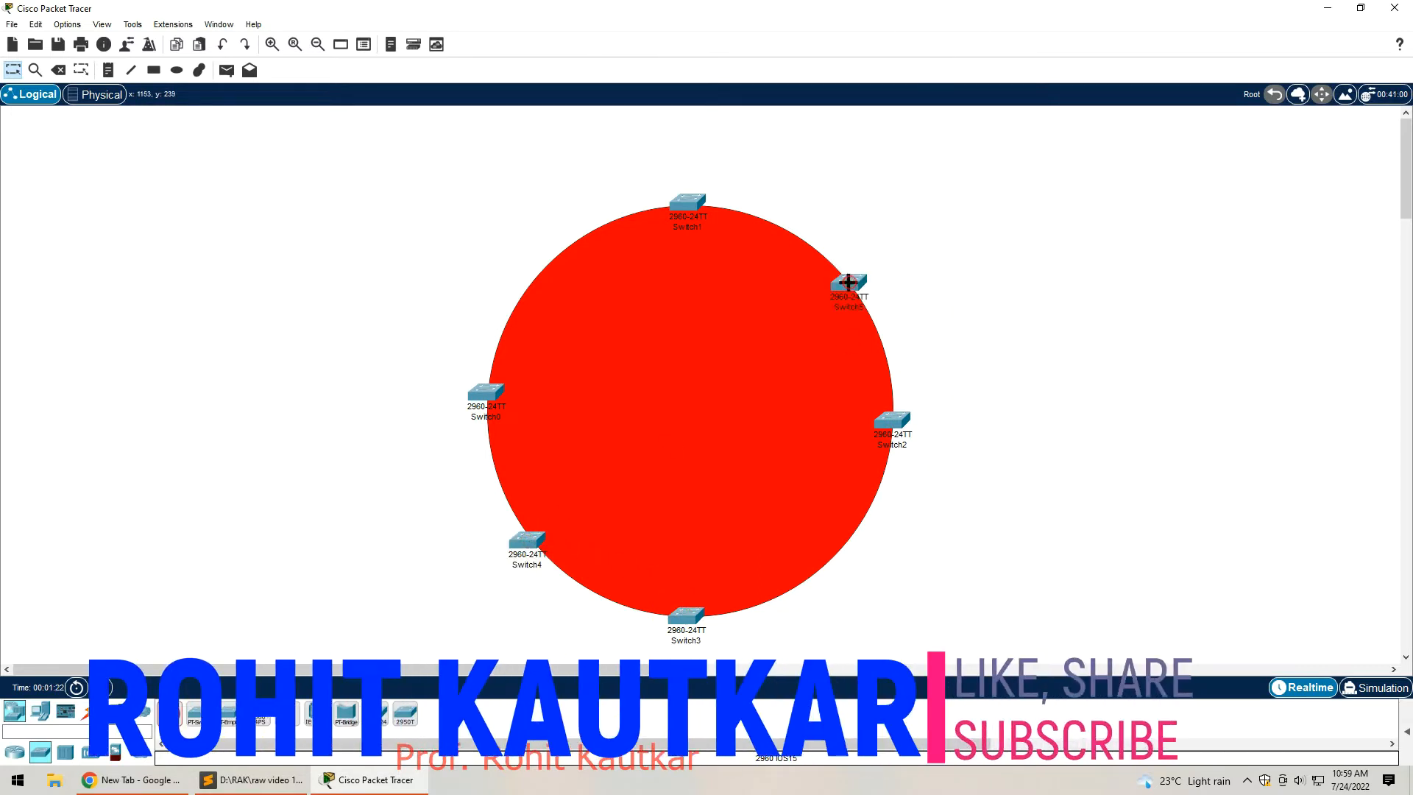
click(528, 281)
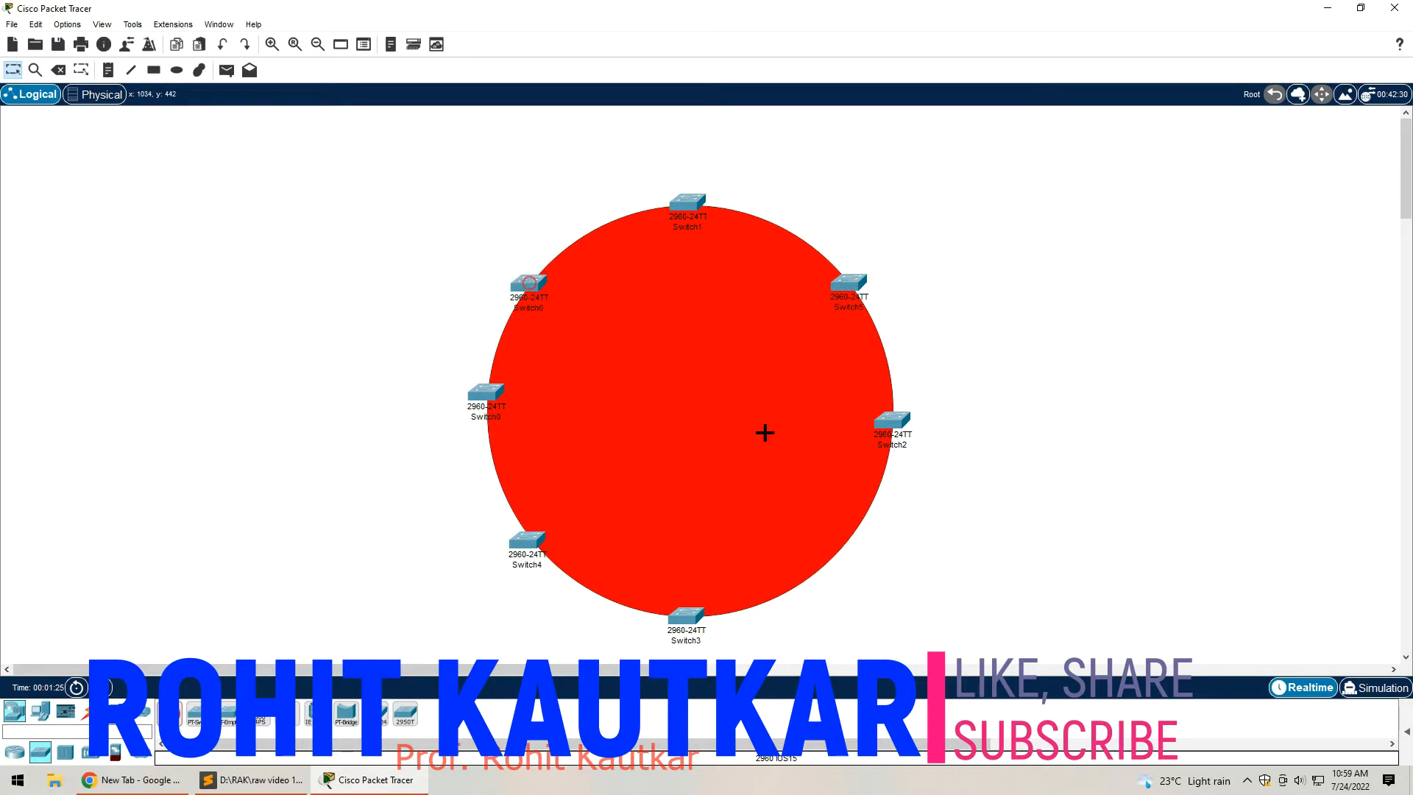
click(823, 566)
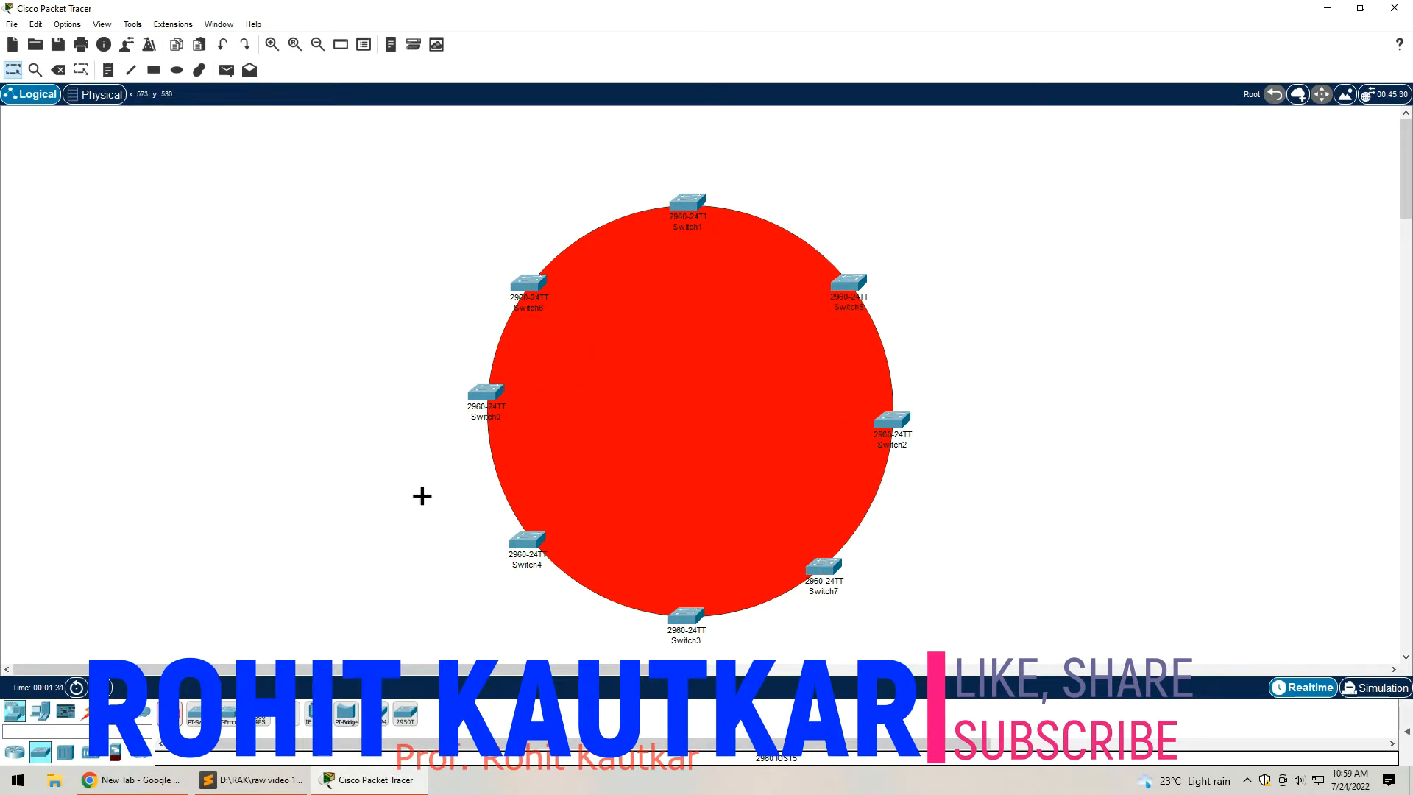
Step: Place eight PCs outside the circle, one beside each switch
click(42, 711)
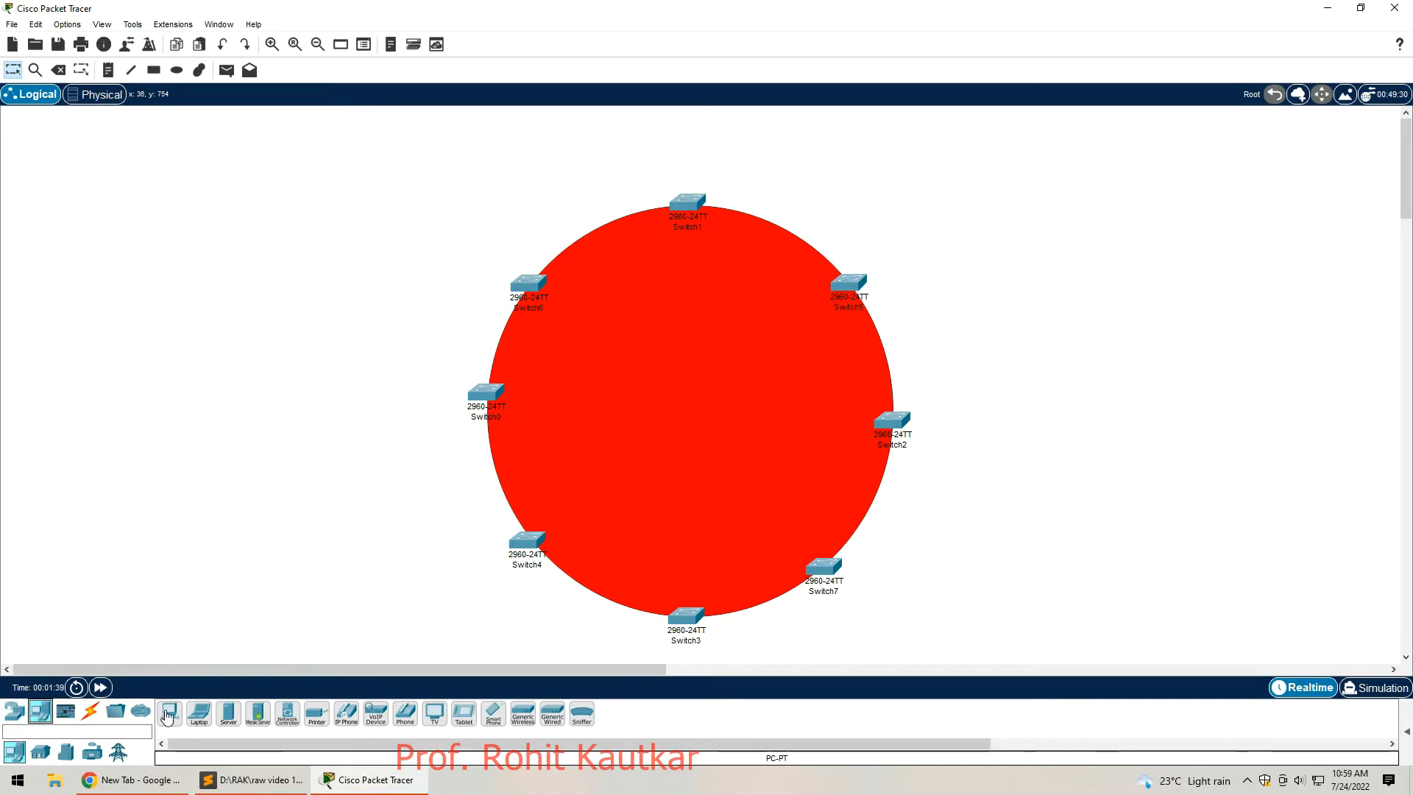
click(170, 714)
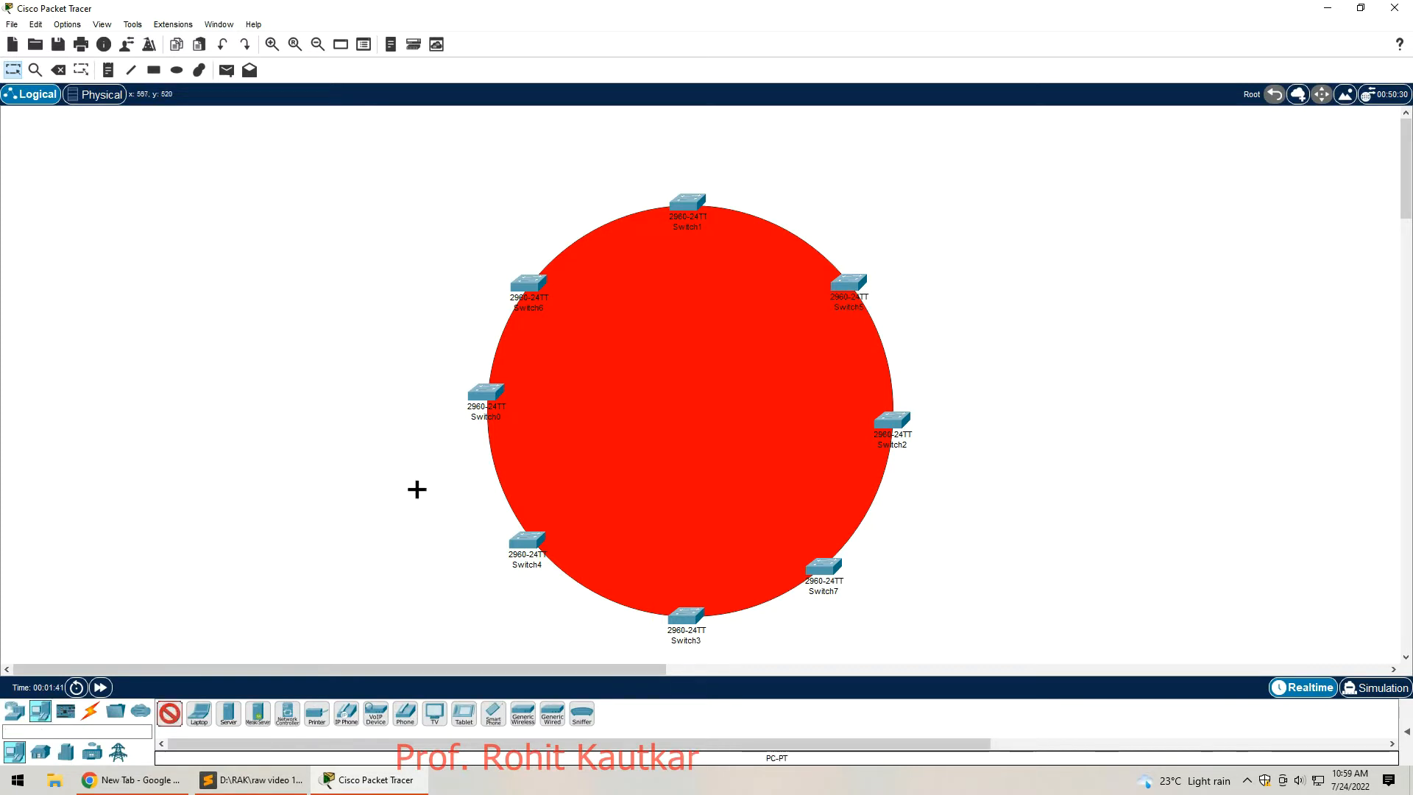
click(373, 395)
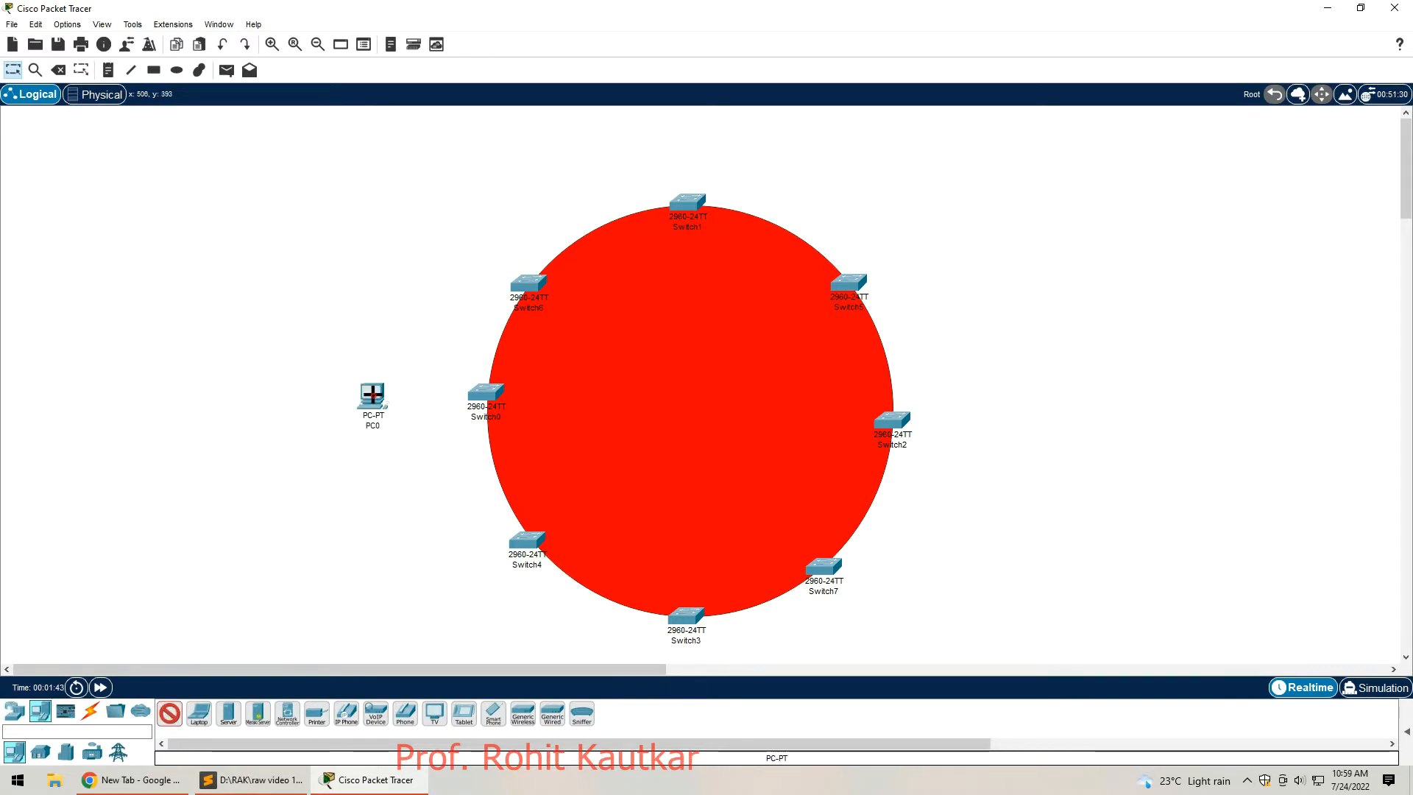
click(442, 236)
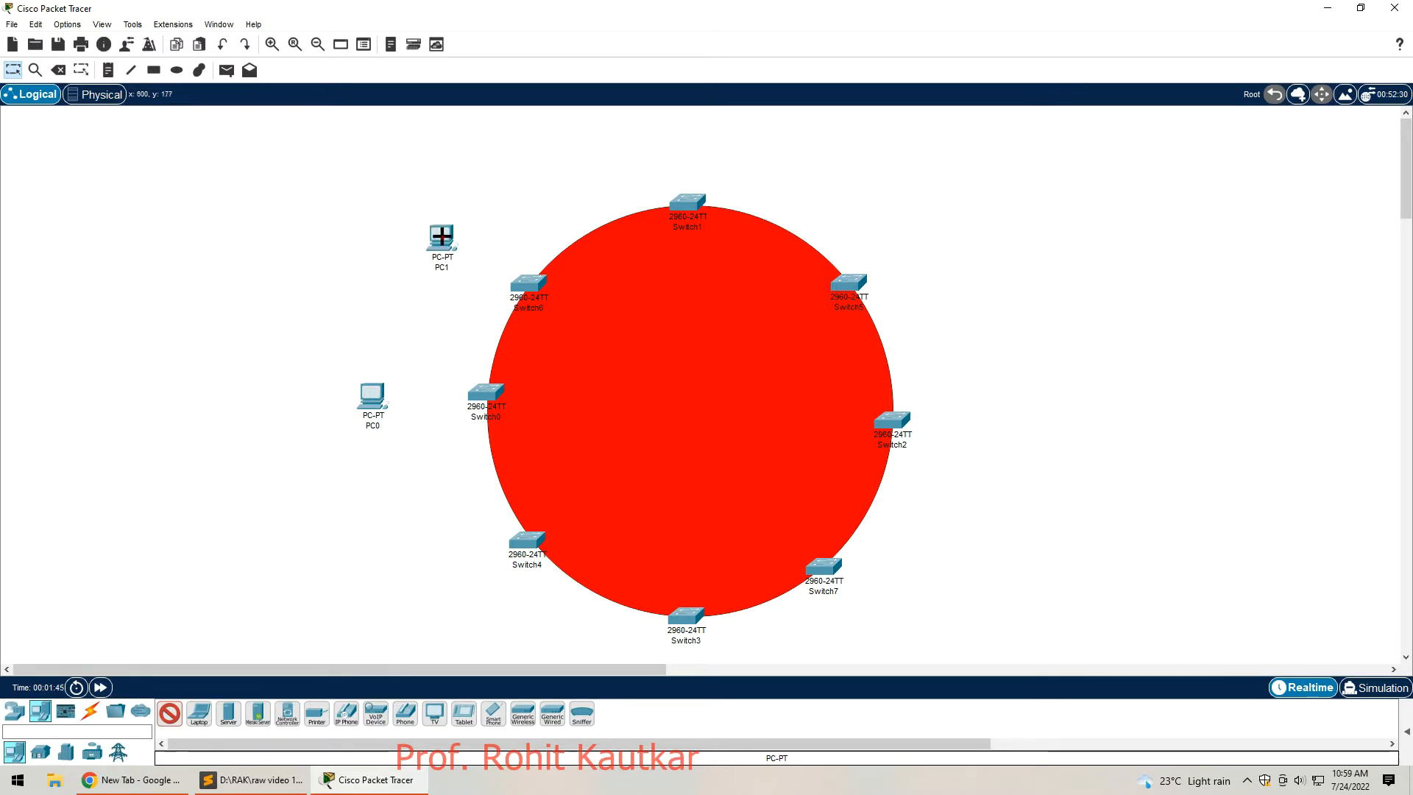
click(682, 132)
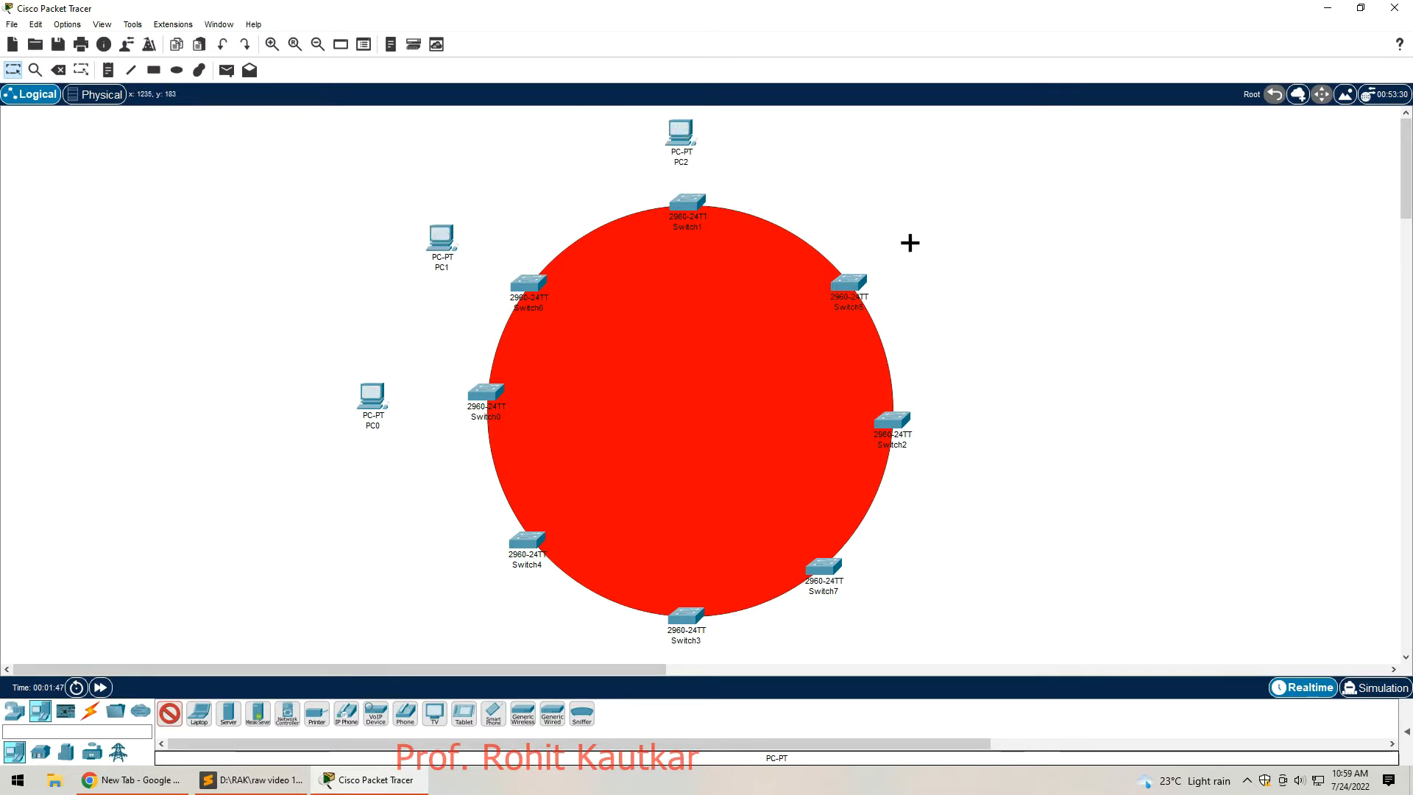
click(939, 242)
click(981, 421)
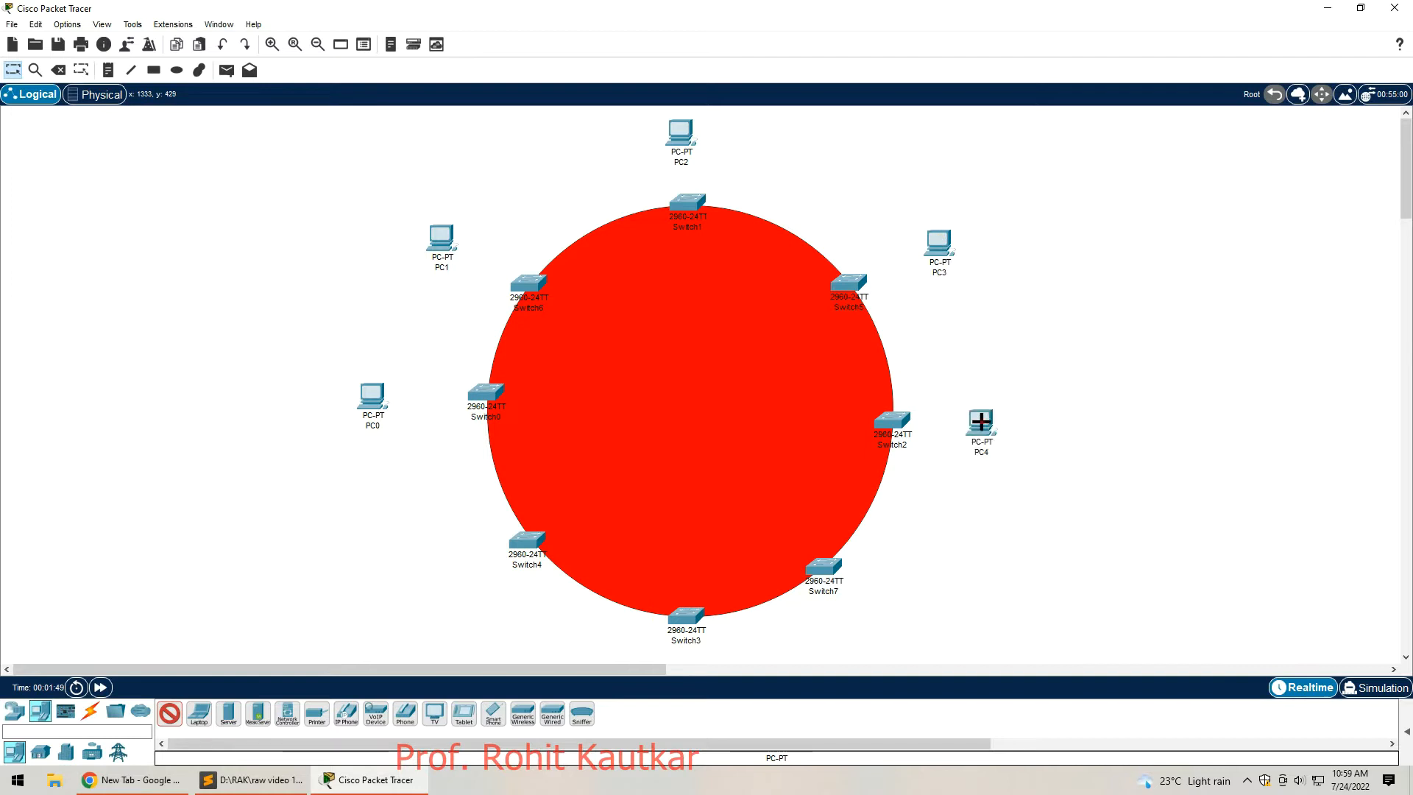
click(864, 631)
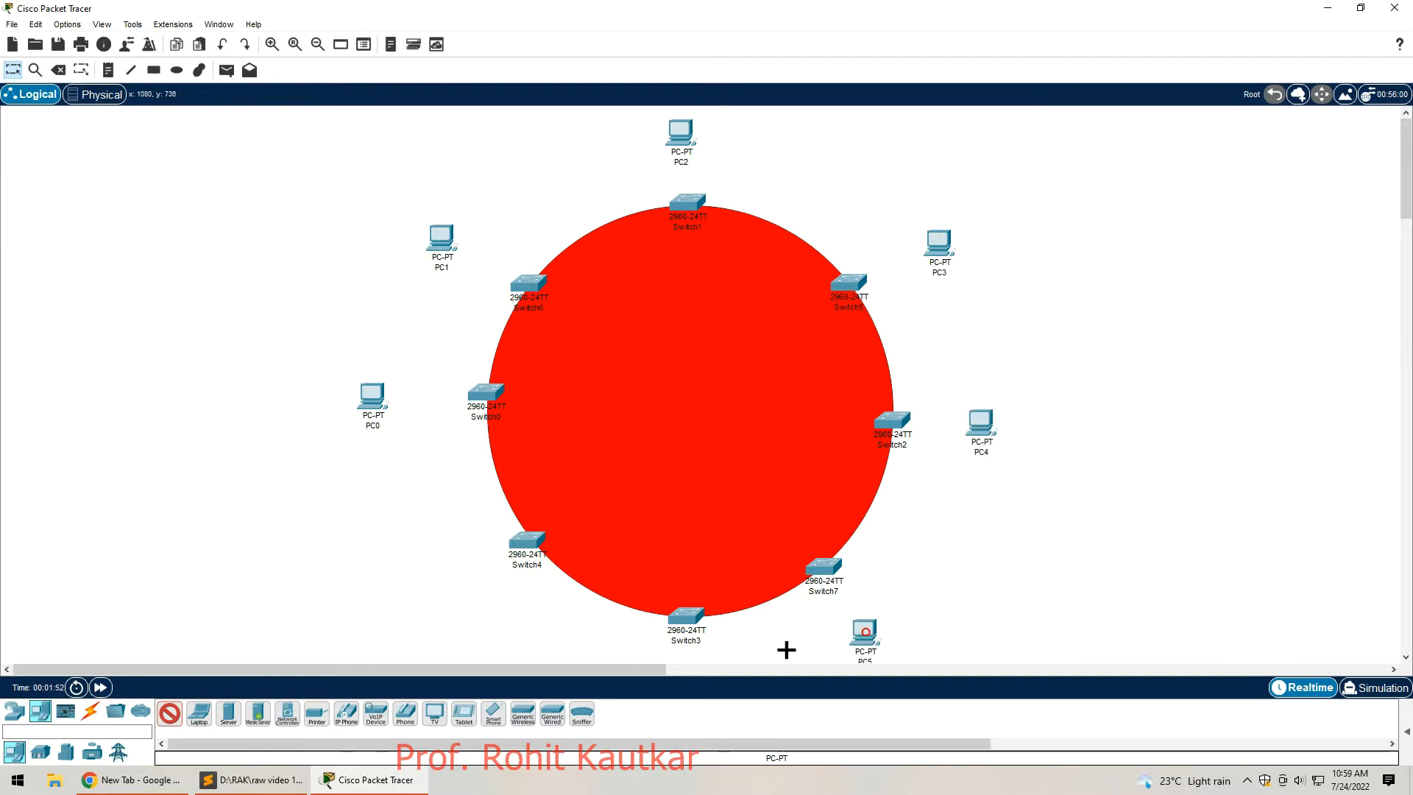
click(697, 656)
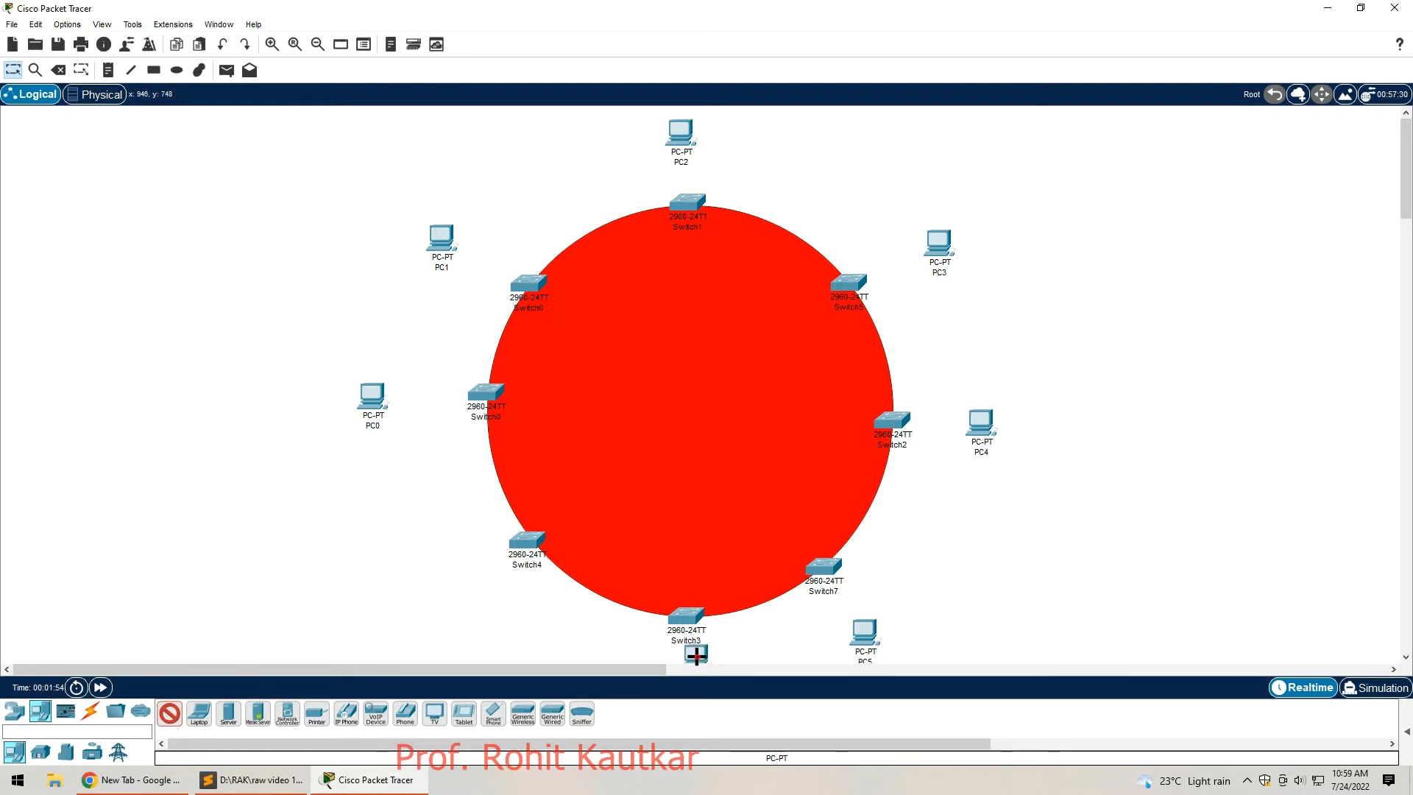
click(448, 587)
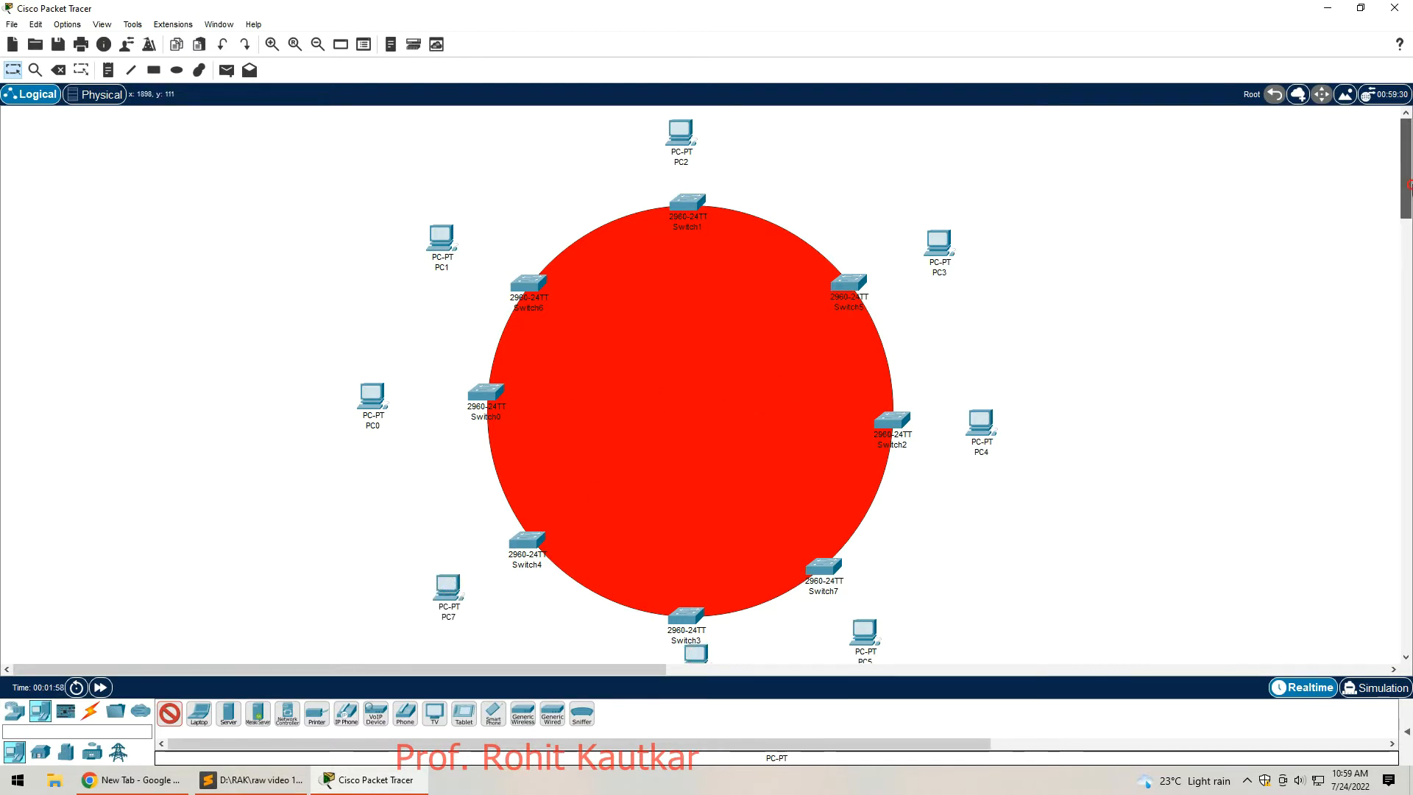
Step: Move PC1 down level with Switch6 and PC0 closer to Switch0
scroll(1406, 193, down, 1)
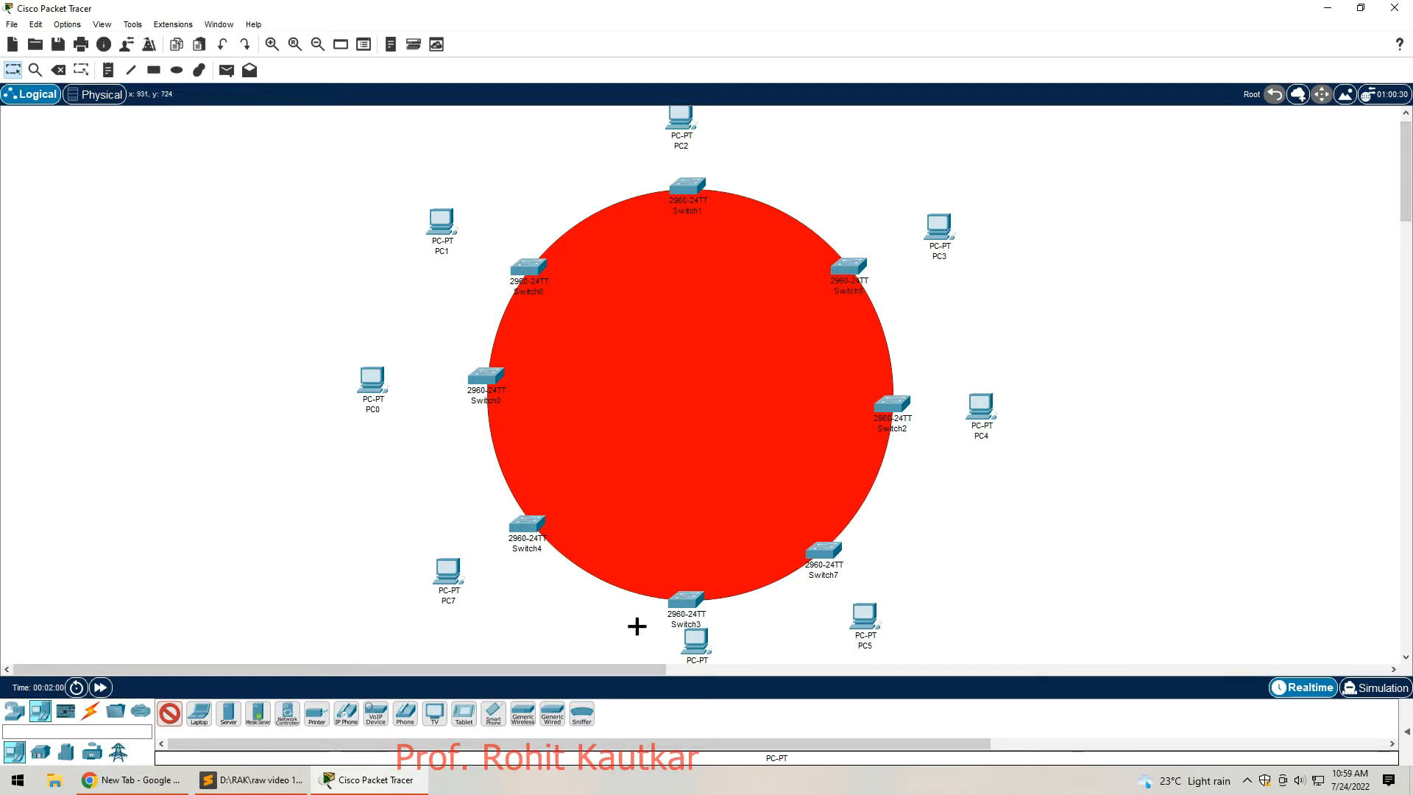
click(91, 712)
click(14, 711)
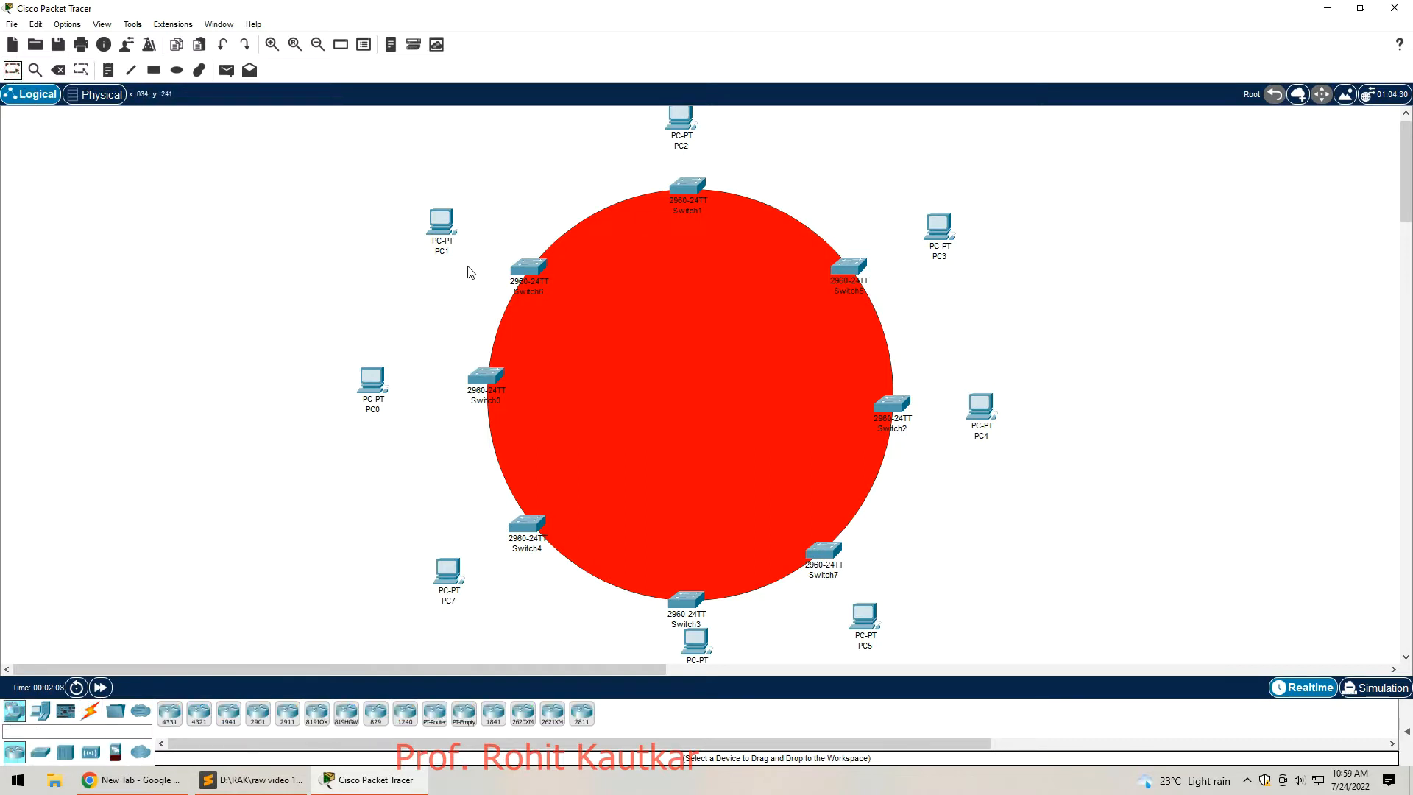
drag(442, 230, 443, 273)
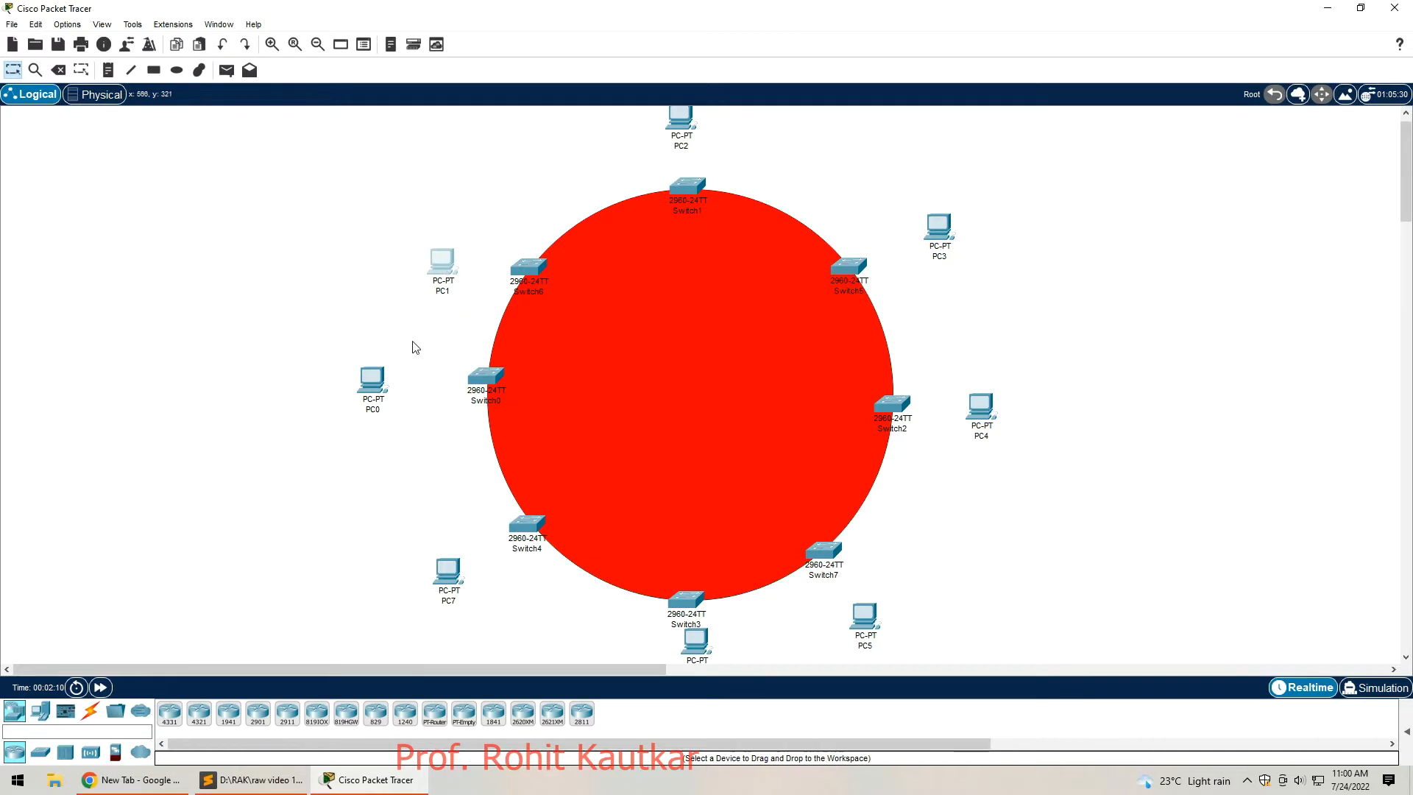
drag(371, 388, 404, 391)
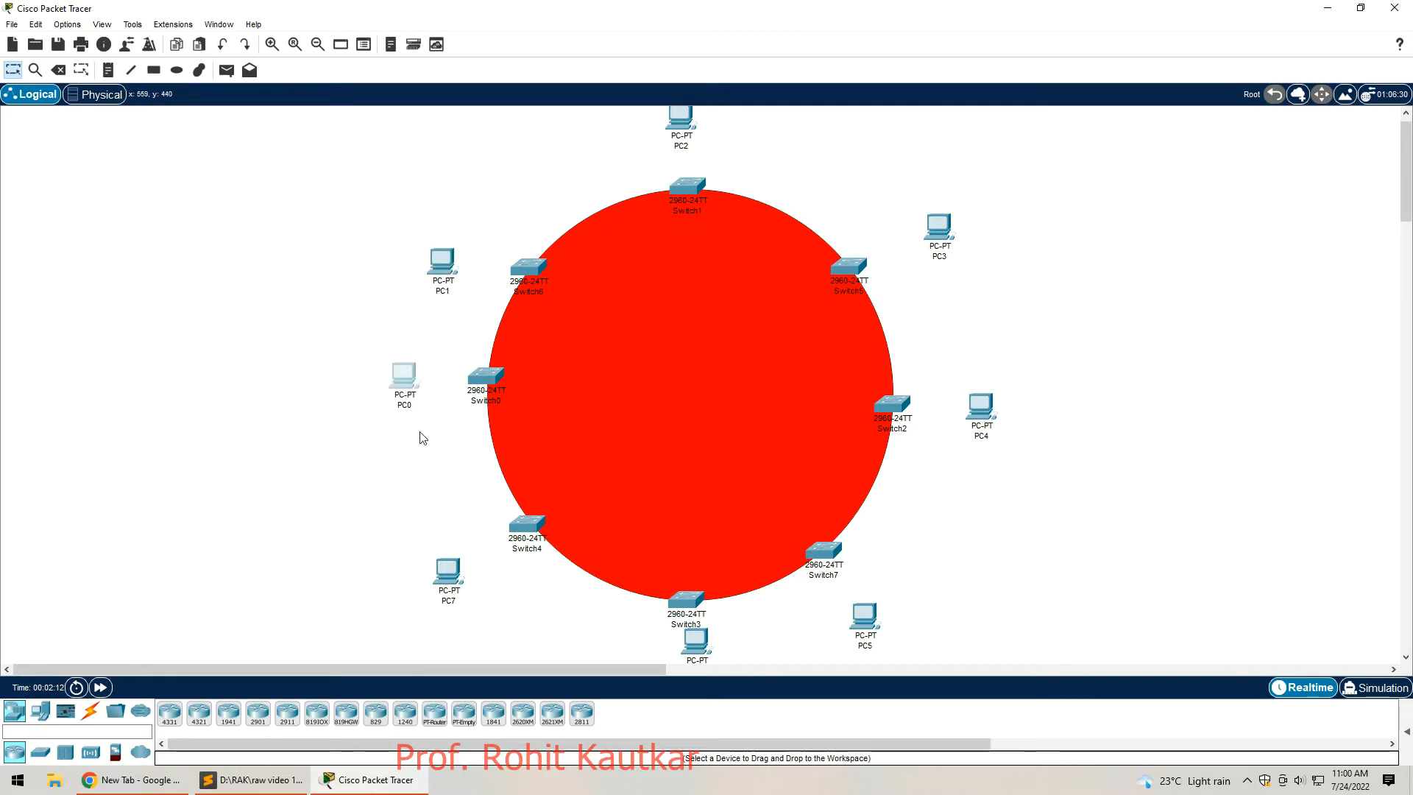
Step: Shift PC7 slightly toward Switch4 and move PC6 directly below Switch3
drag(450, 593, 455, 591)
click(701, 651)
drag(700, 651, 691, 657)
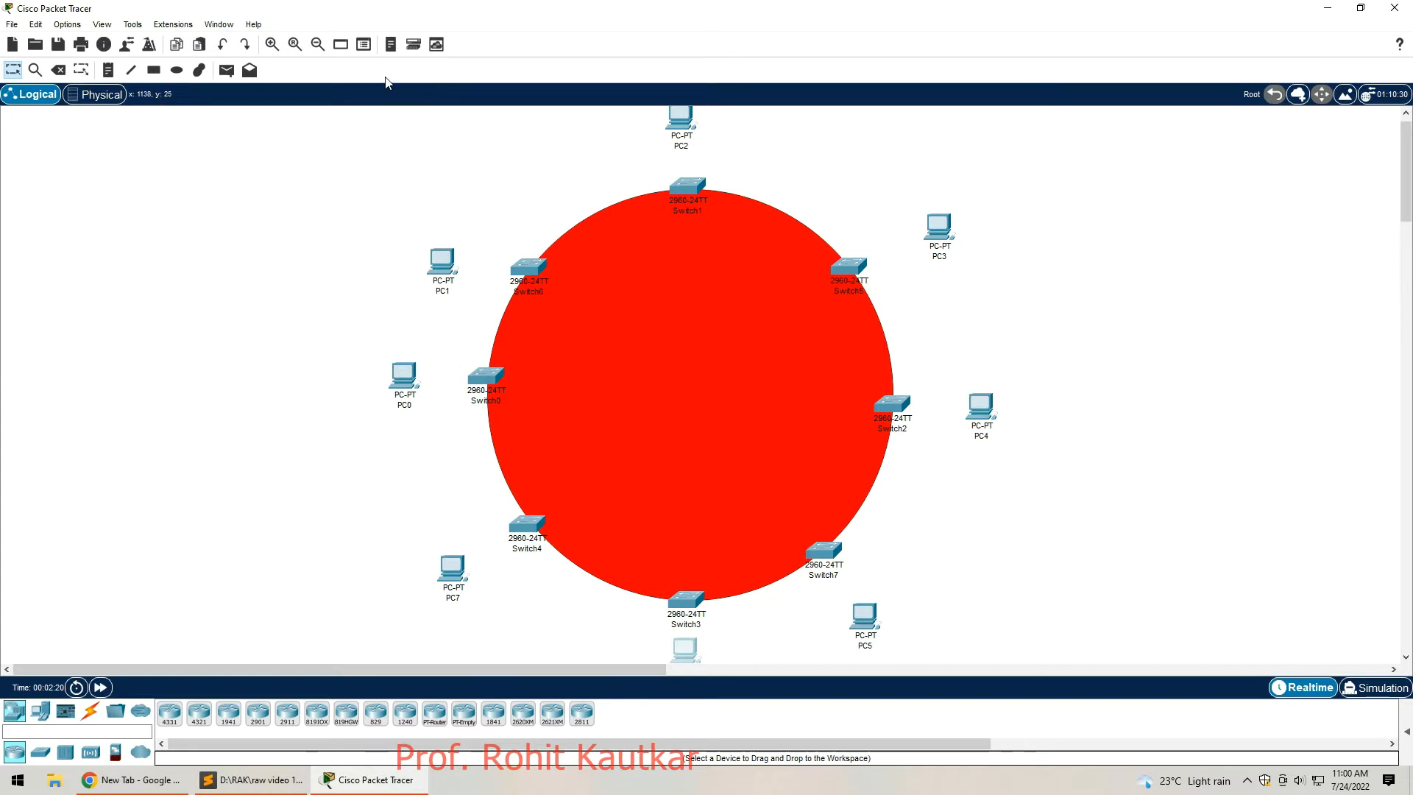
Step: Move PC6, PC5 and PC7 farther outward from the lower half of the circle
click(318, 44)
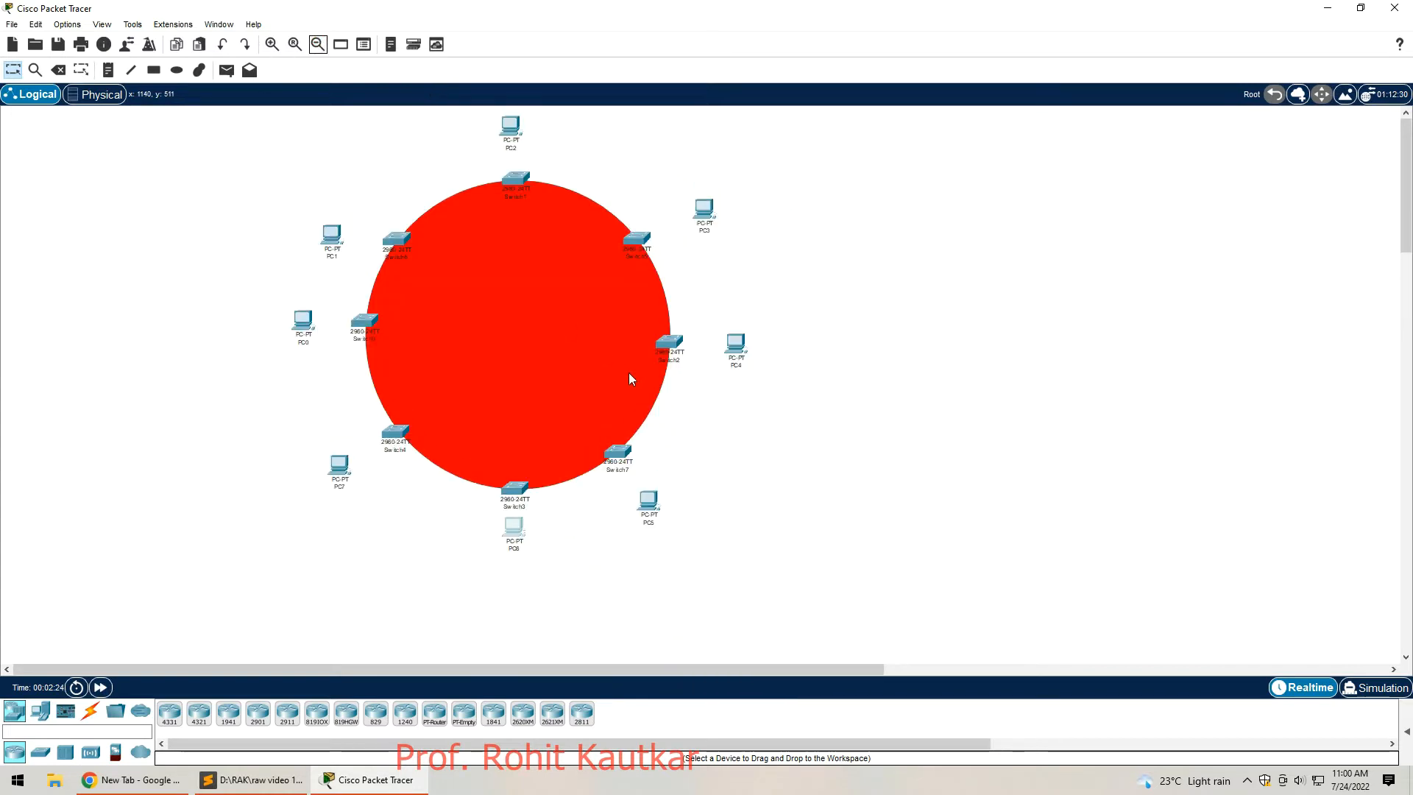
drag(513, 535, 513, 557)
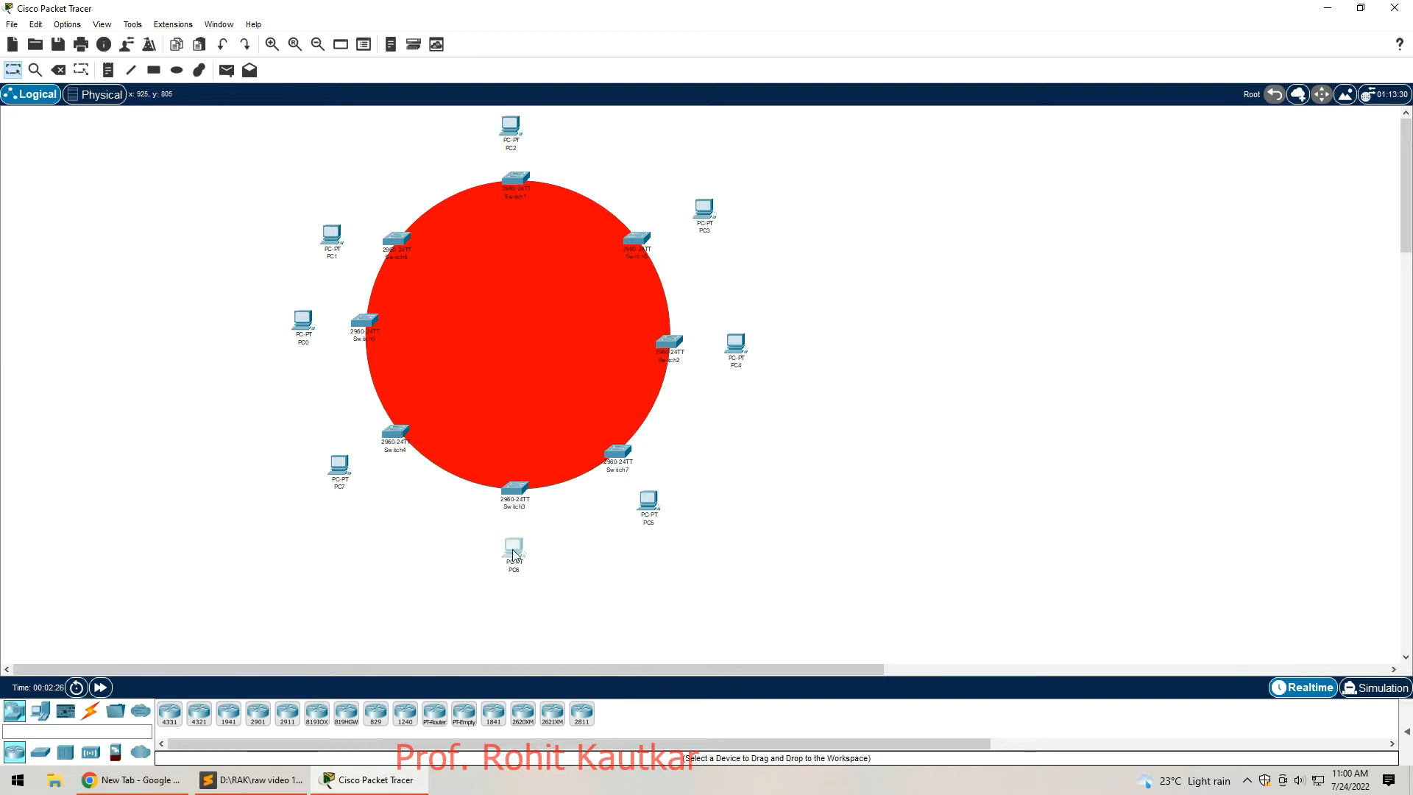
drag(655, 510, 689, 534)
drag(513, 548, 507, 573)
drag(336, 473, 318, 484)
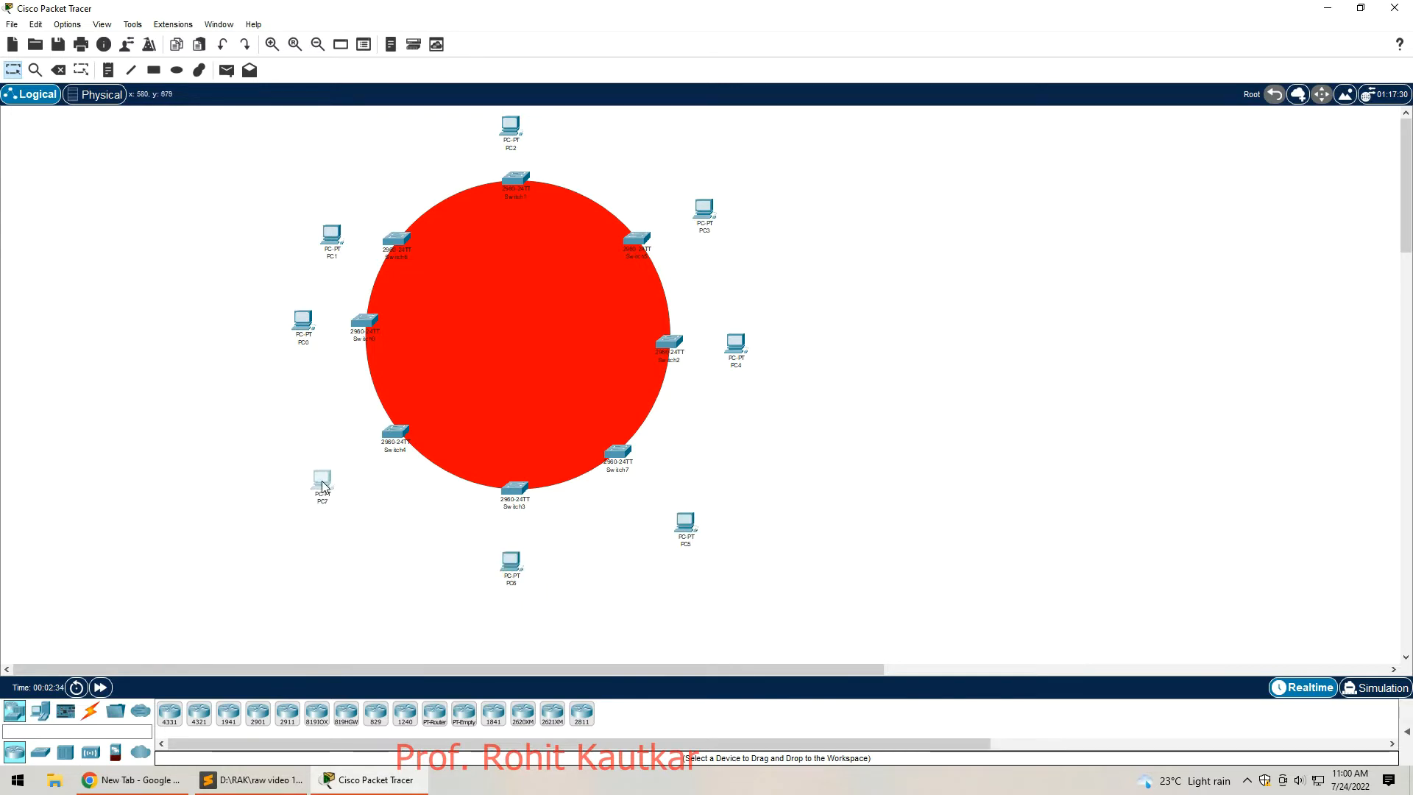
drag(513, 571, 511, 572)
Step: Spread the PCs farther from the circle, moving PC3, PC1, PC0 and PC7 outward and fine-tuning PC2, PC4, PC5 and PC6
drag(739, 348, 753, 351)
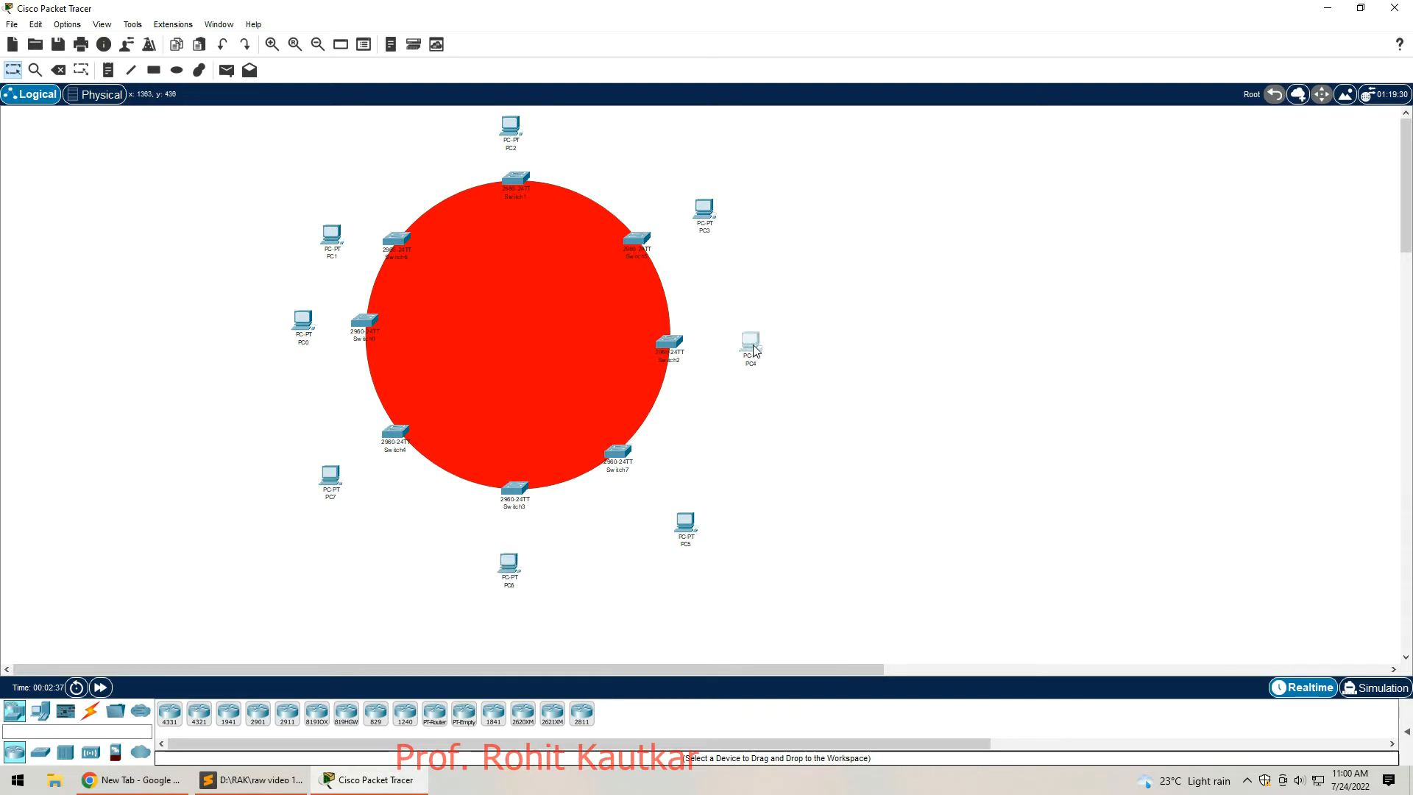
drag(706, 221, 717, 197)
drag(510, 134, 519, 127)
drag(334, 238, 327, 173)
drag(700, 175, 704, 163)
drag(301, 325, 270, 325)
drag(319, 471, 317, 495)
drag(754, 347, 750, 351)
drag(685, 523, 684, 530)
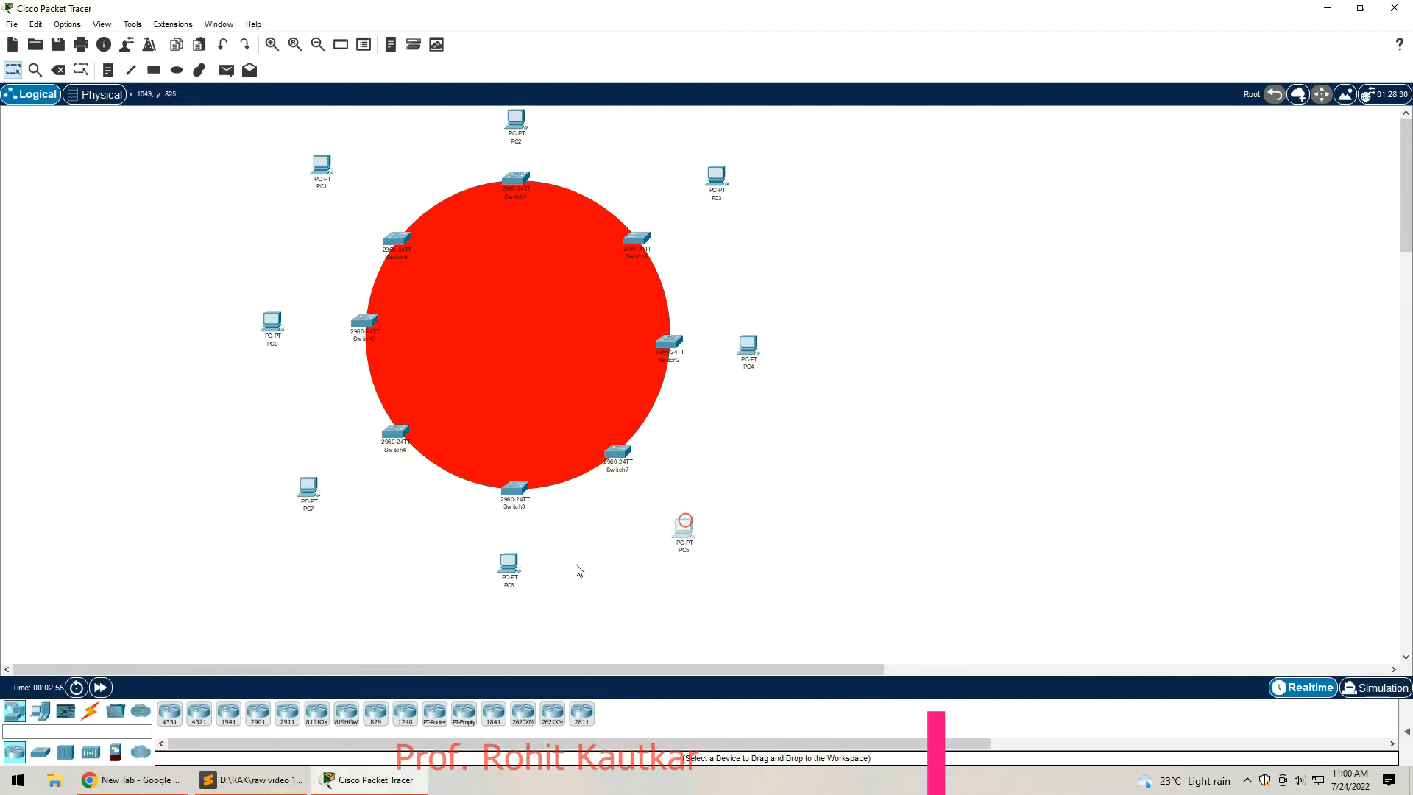
drag(513, 577, 518, 583)
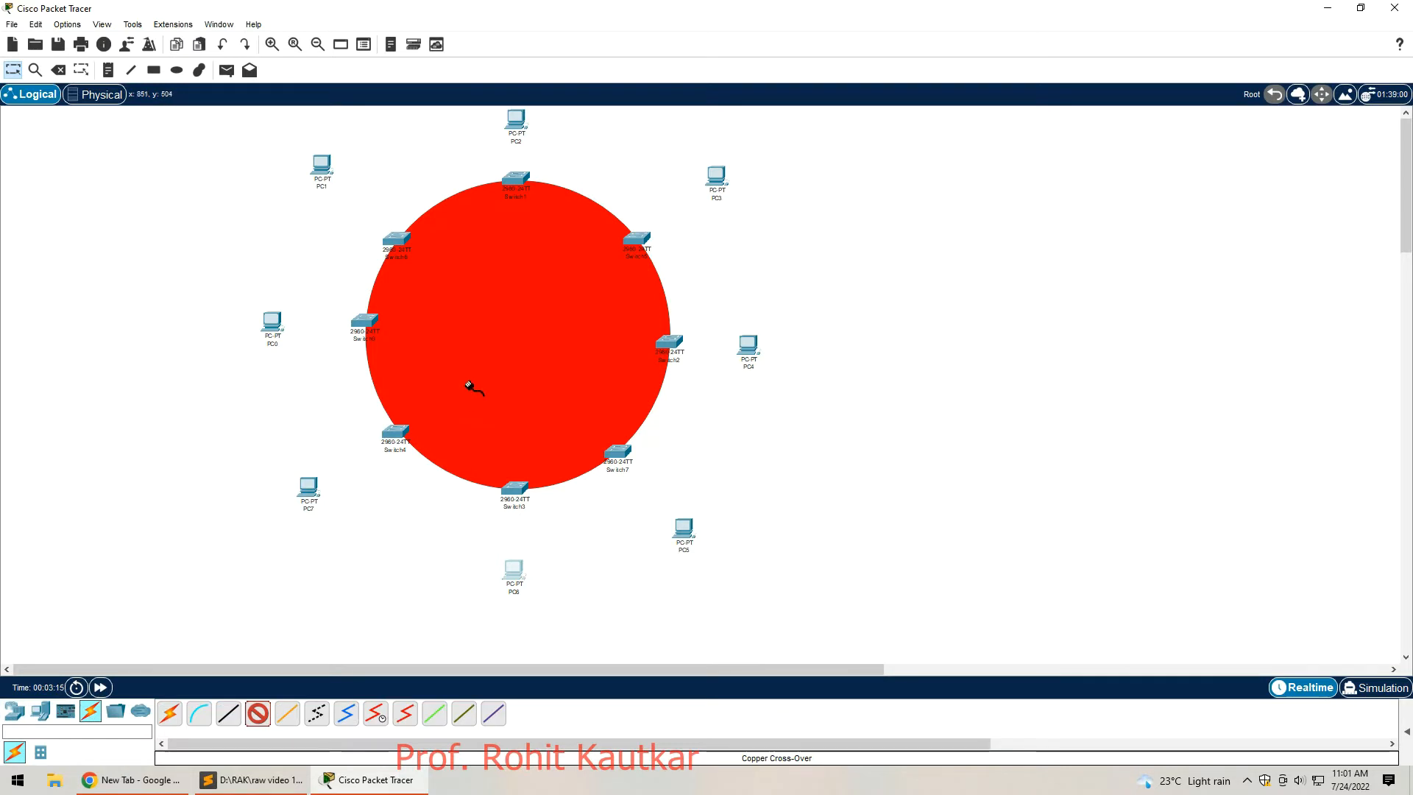
Step: Connect Switch6 FastEthernet0/1 to Switch0 FastEthernet0/1 with a copper cross-over cable
click(401, 241)
click(452, 265)
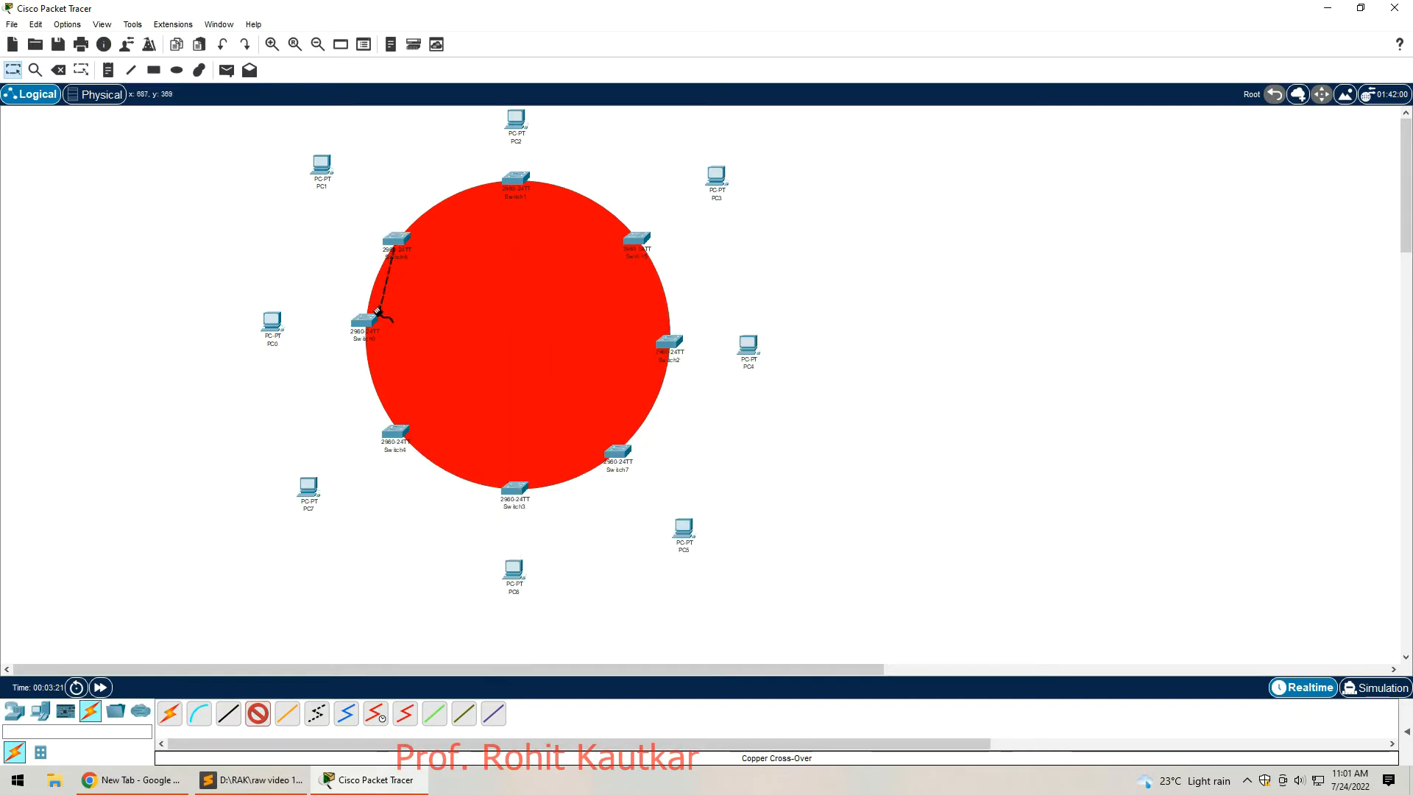
click(365, 324)
click(398, 351)
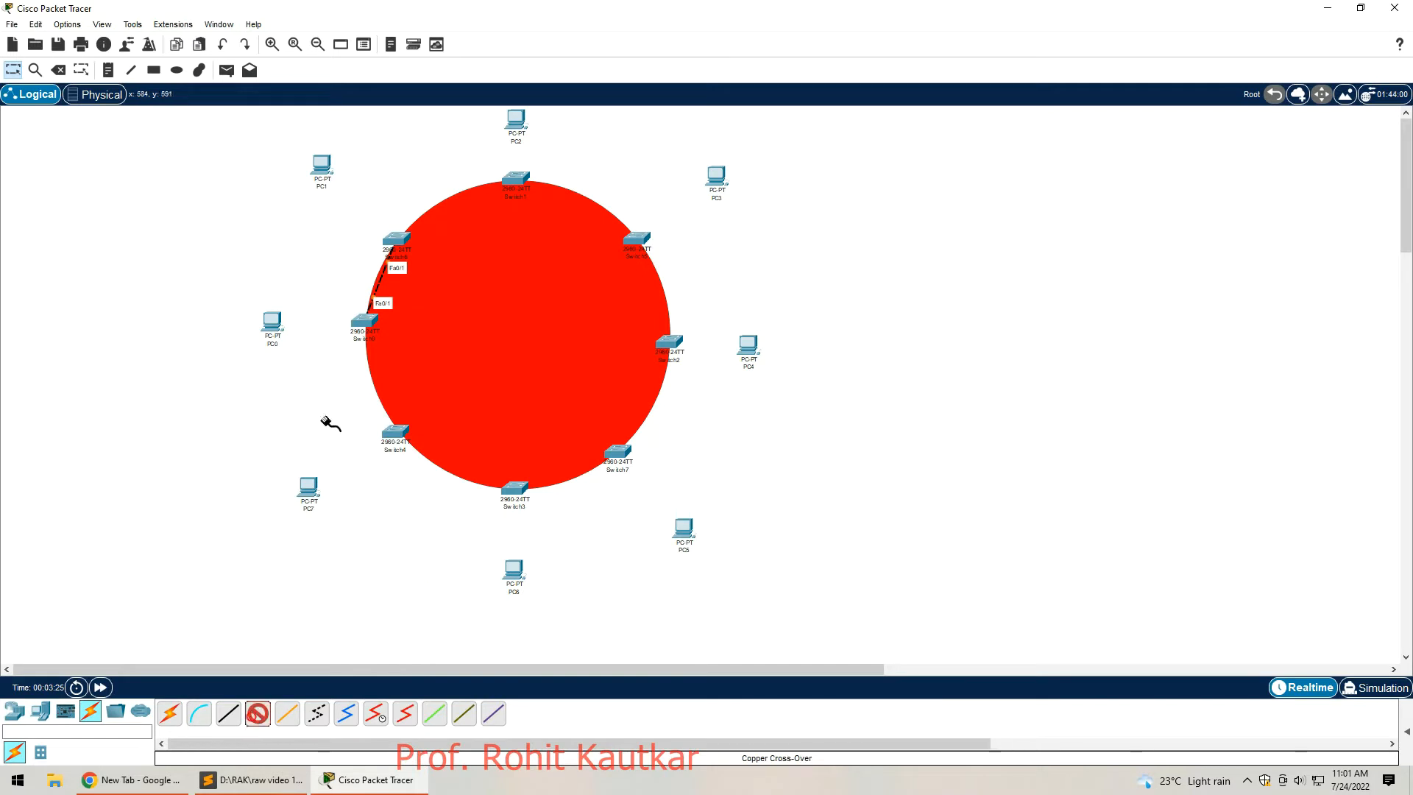
Step: Connect Switch0 FastEthernet0/2 to Switch4 FastEthernet0/1 with a copper cross-over cable
click(368, 322)
click(412, 349)
click(394, 434)
click(452, 28)
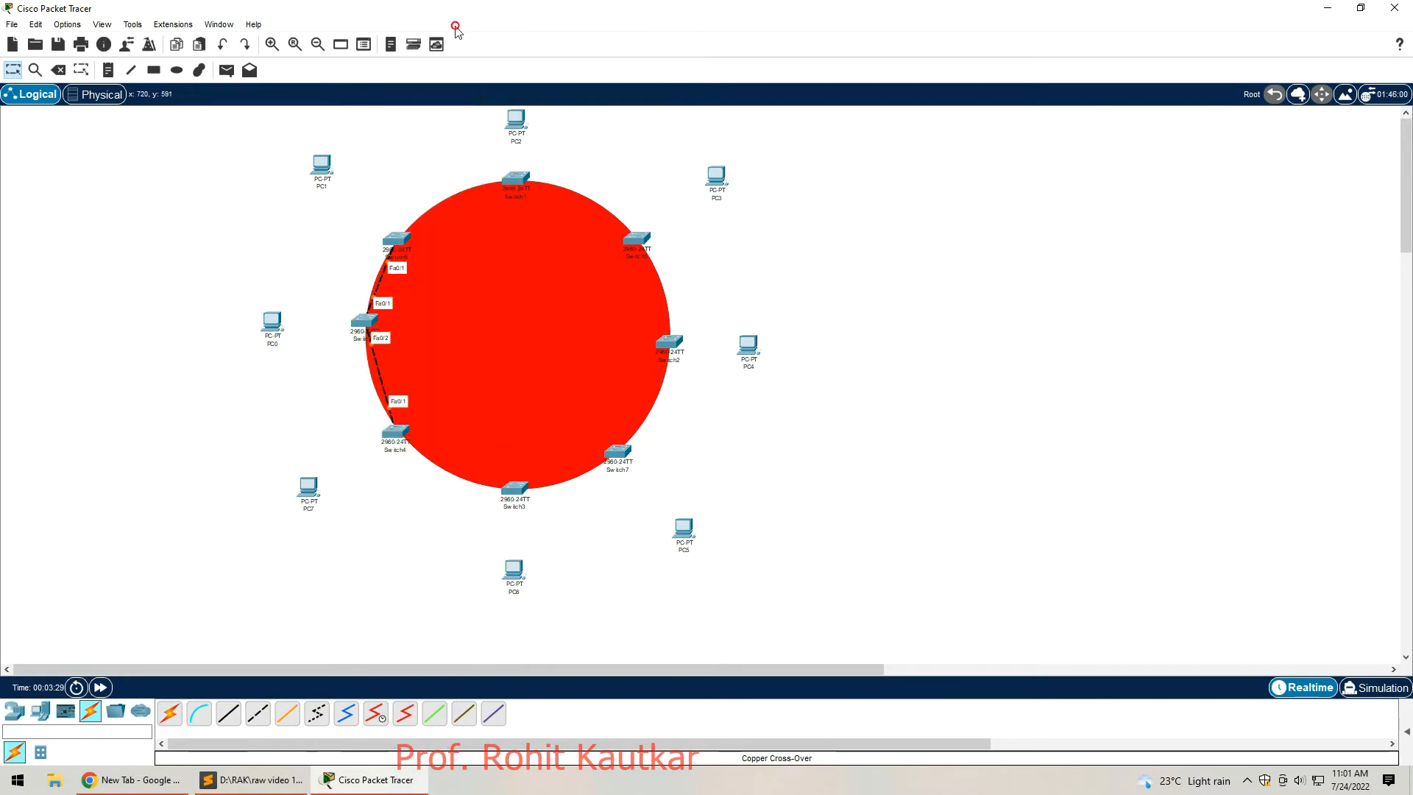
Step: Connect Switch4 FastEthernet0/2 to Switch3 FastEthernet0/1 with a copper cross-over cable
click(257, 713)
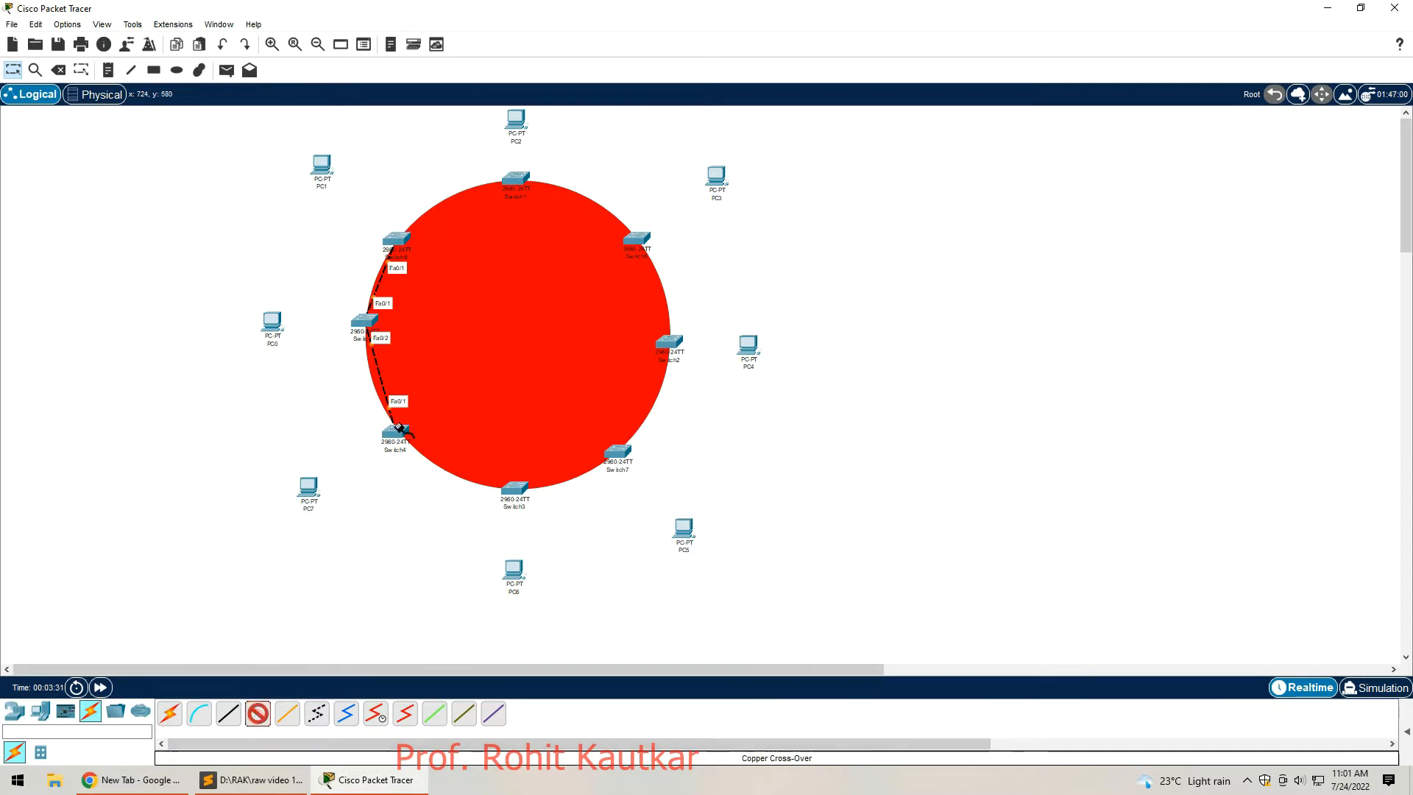
click(398, 432)
click(467, 31)
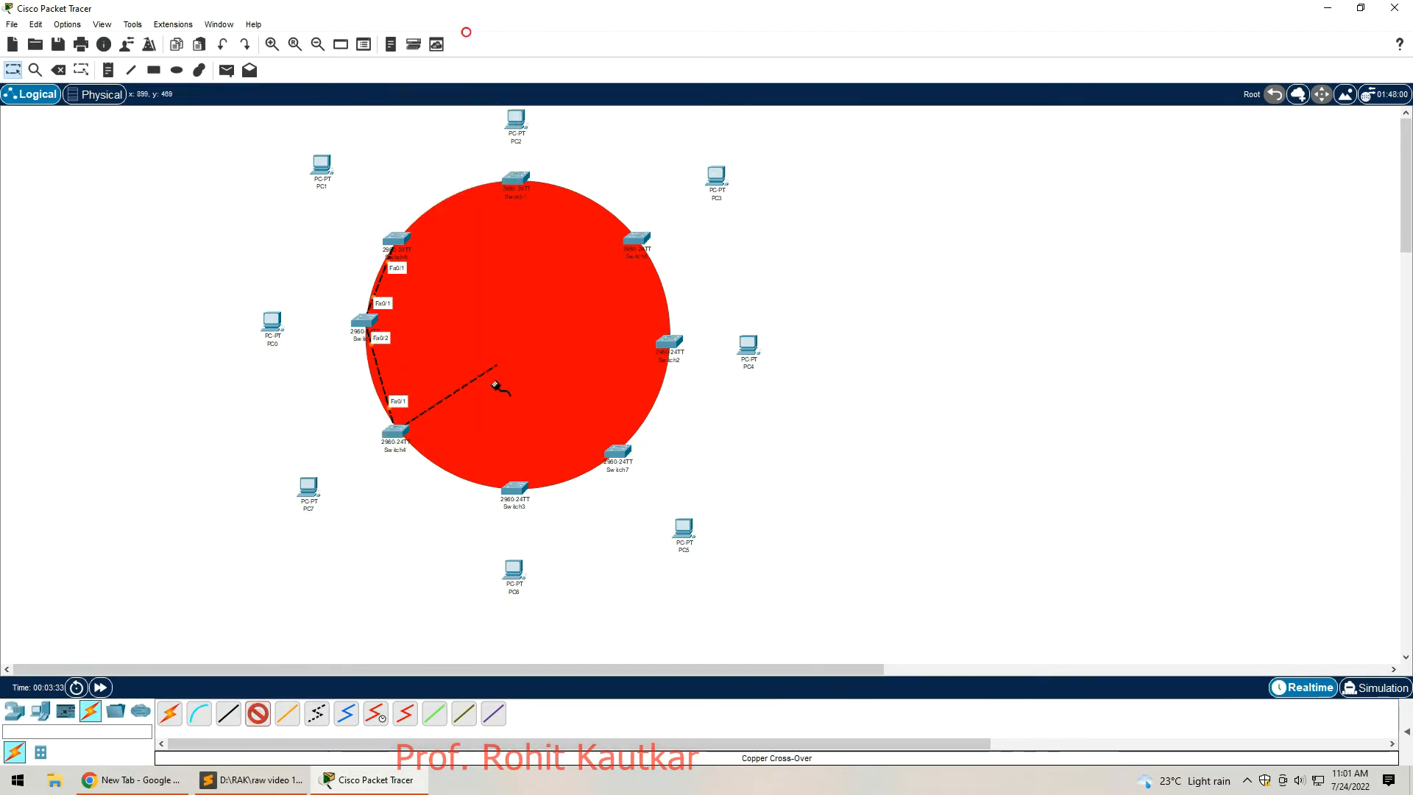
click(522, 497)
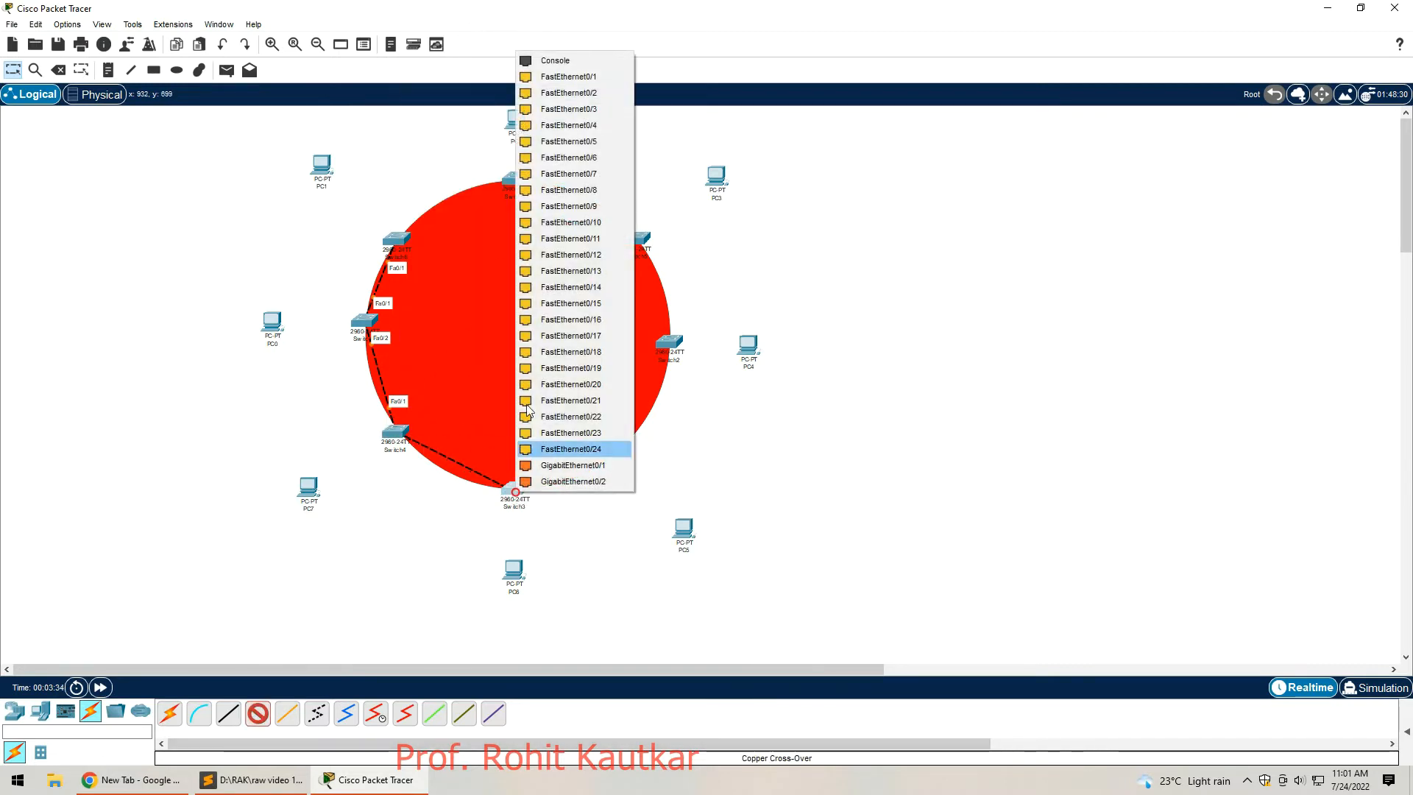
click(555, 77)
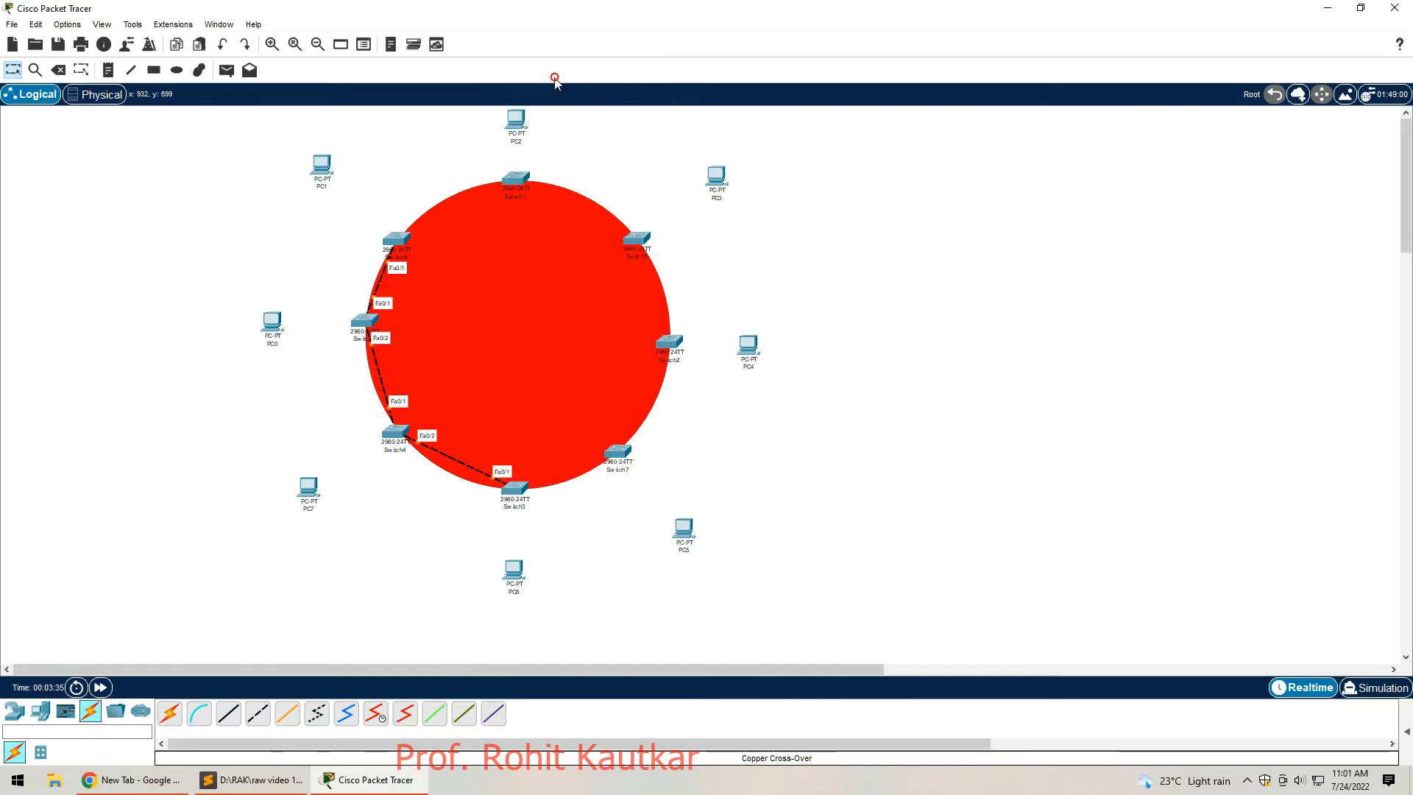
Step: Connect Switch3 FastEthernet0/2 to Switch7 FastEthernet0/1 with a copper cross-over cable
click(257, 721)
click(518, 493)
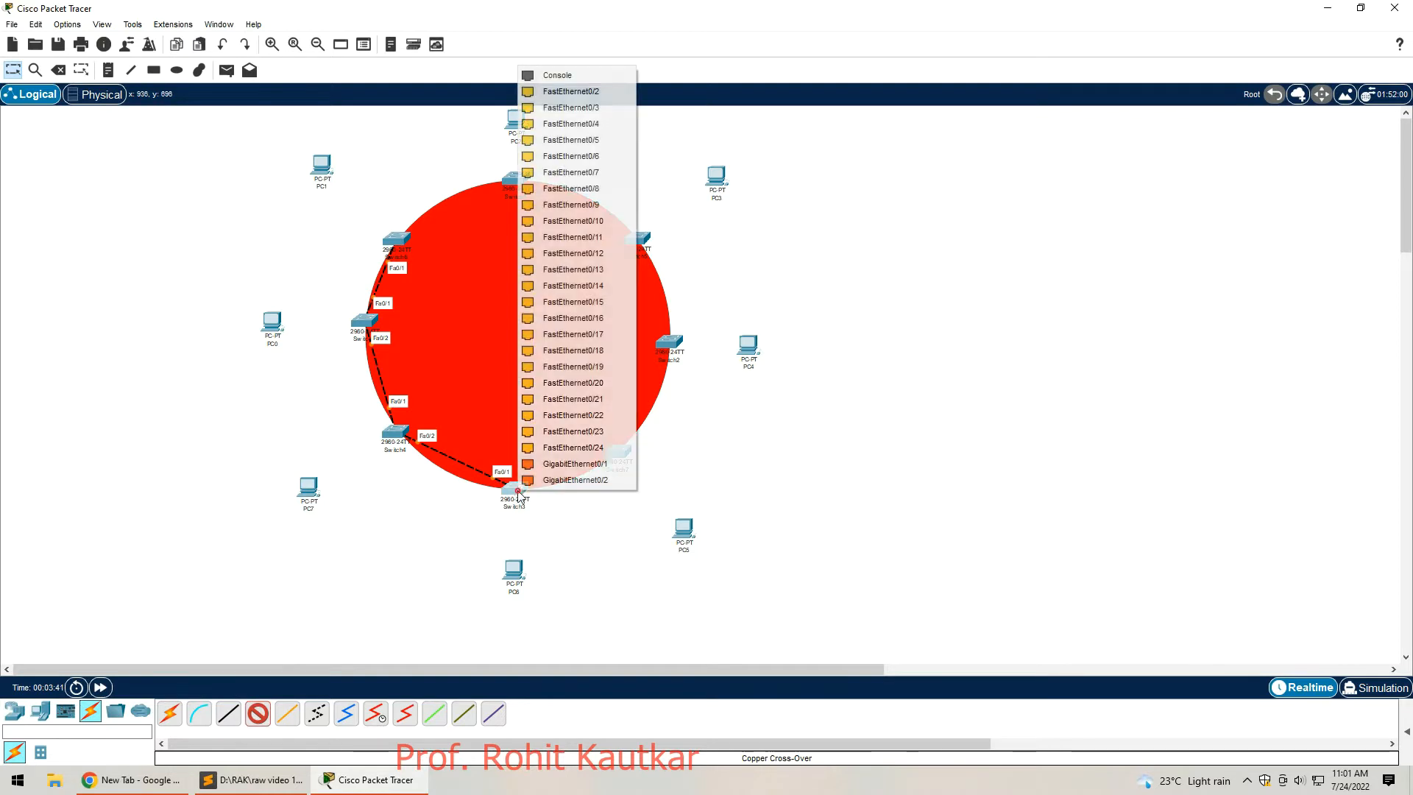
click(571, 91)
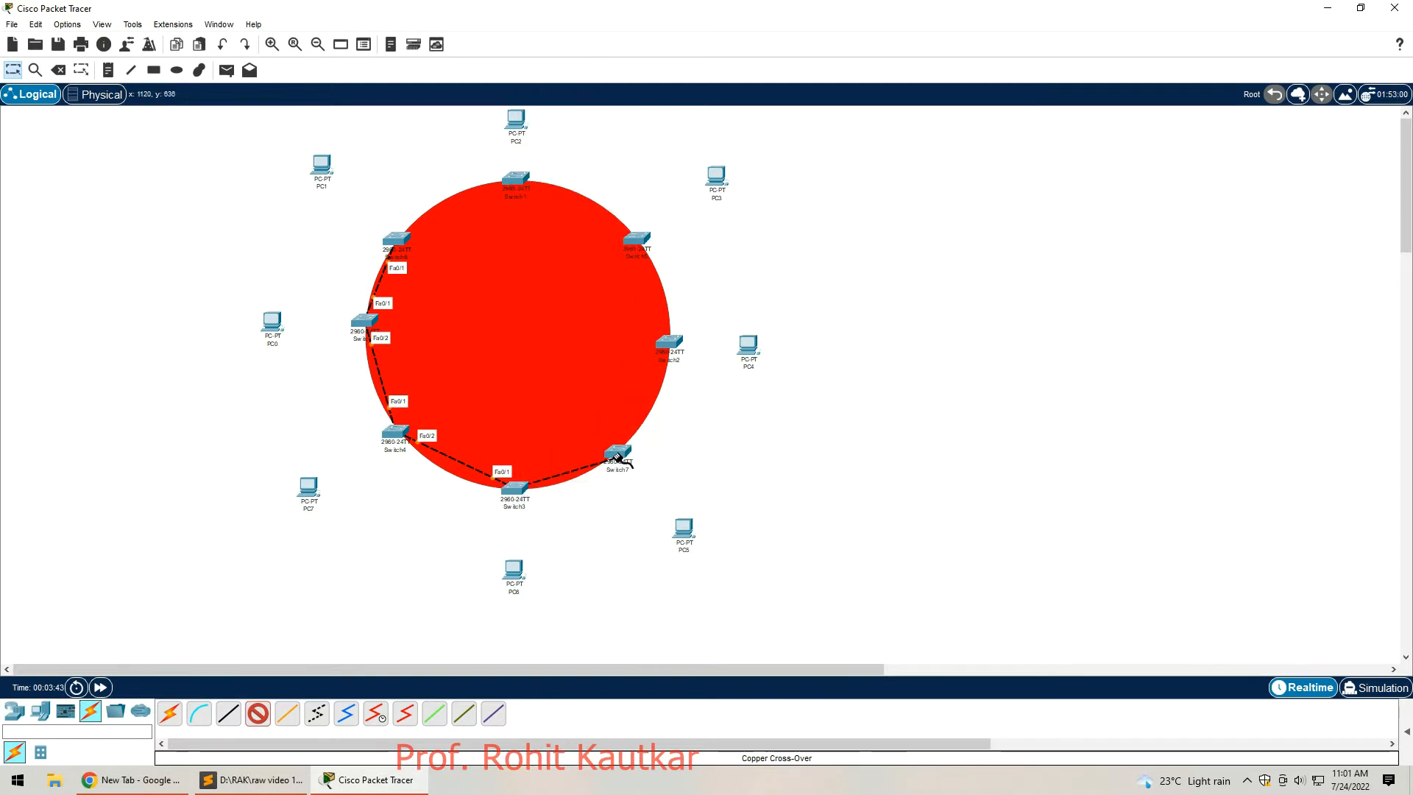
click(617, 458)
click(662, 53)
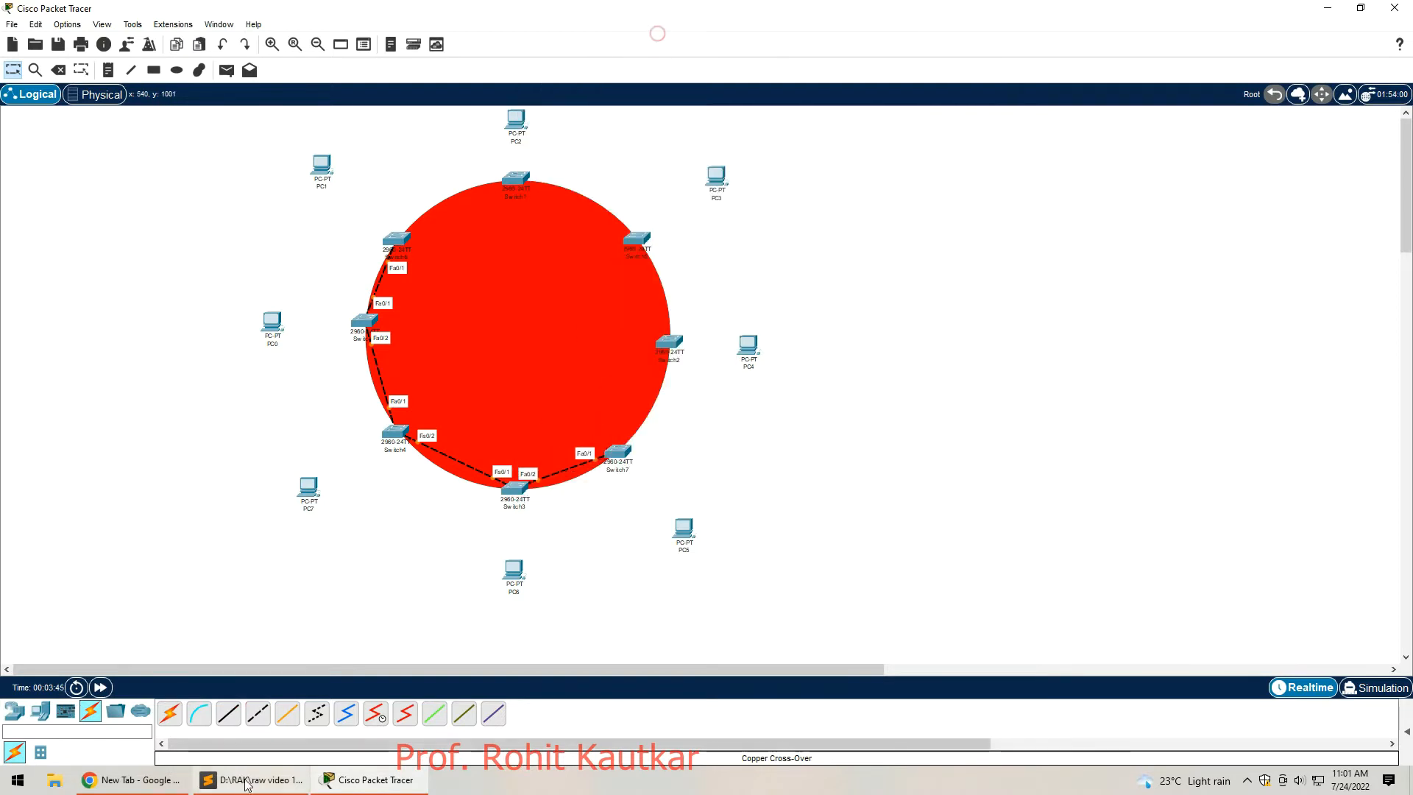
Step: Connect Switch7 FastEthernet0/2 to Switch2 FastEthernet0/1 with a copper cross-over cable
click(257, 714)
click(624, 454)
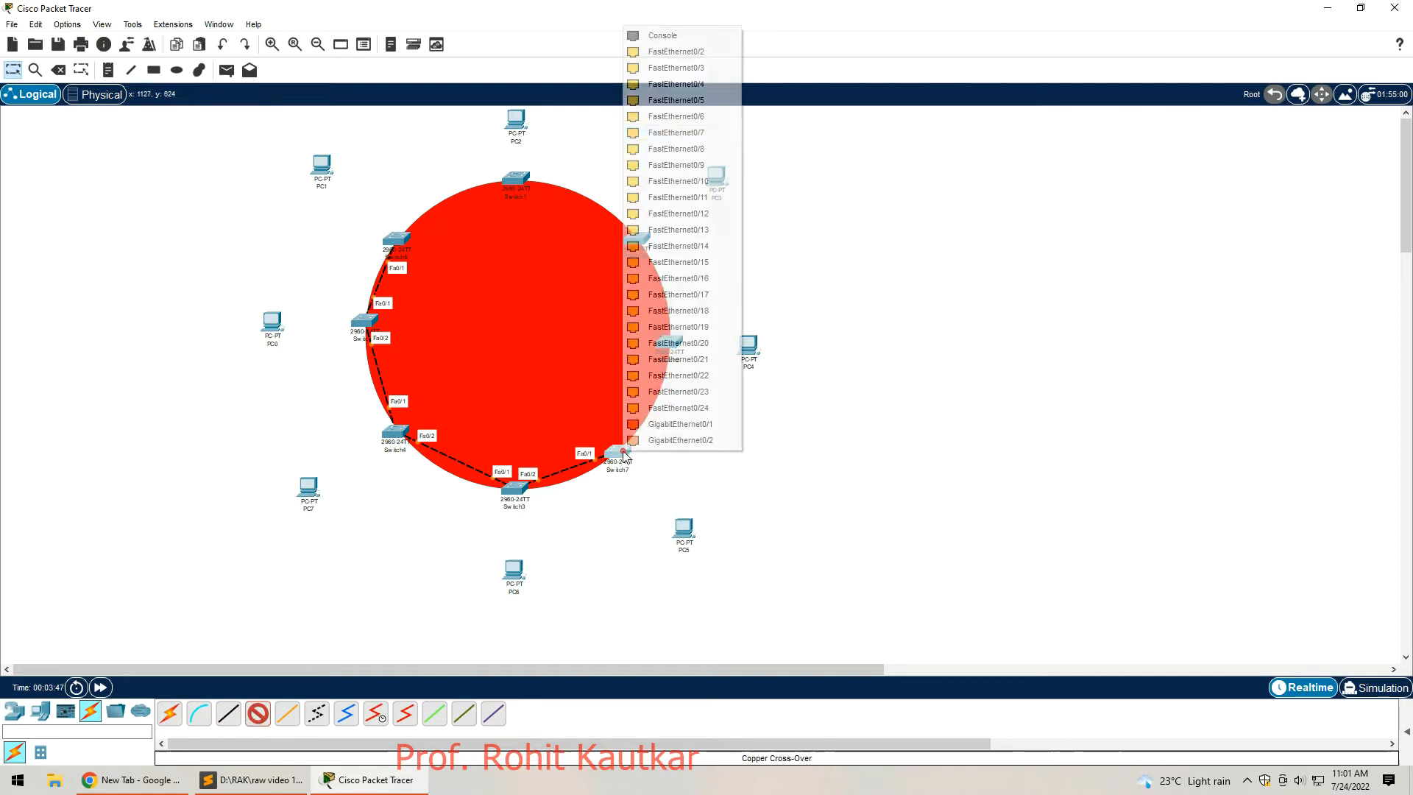
click(681, 53)
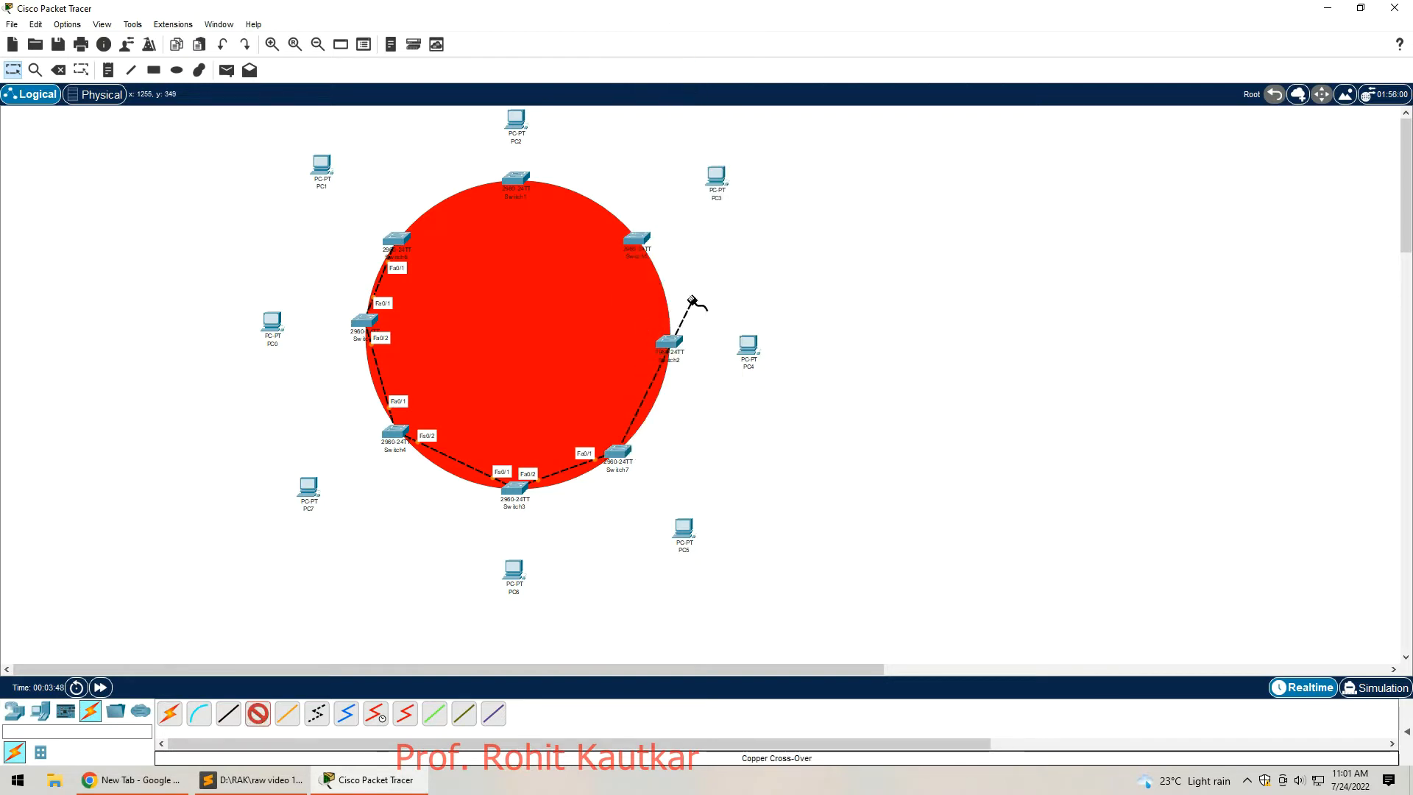
click(669, 342)
click(717, 366)
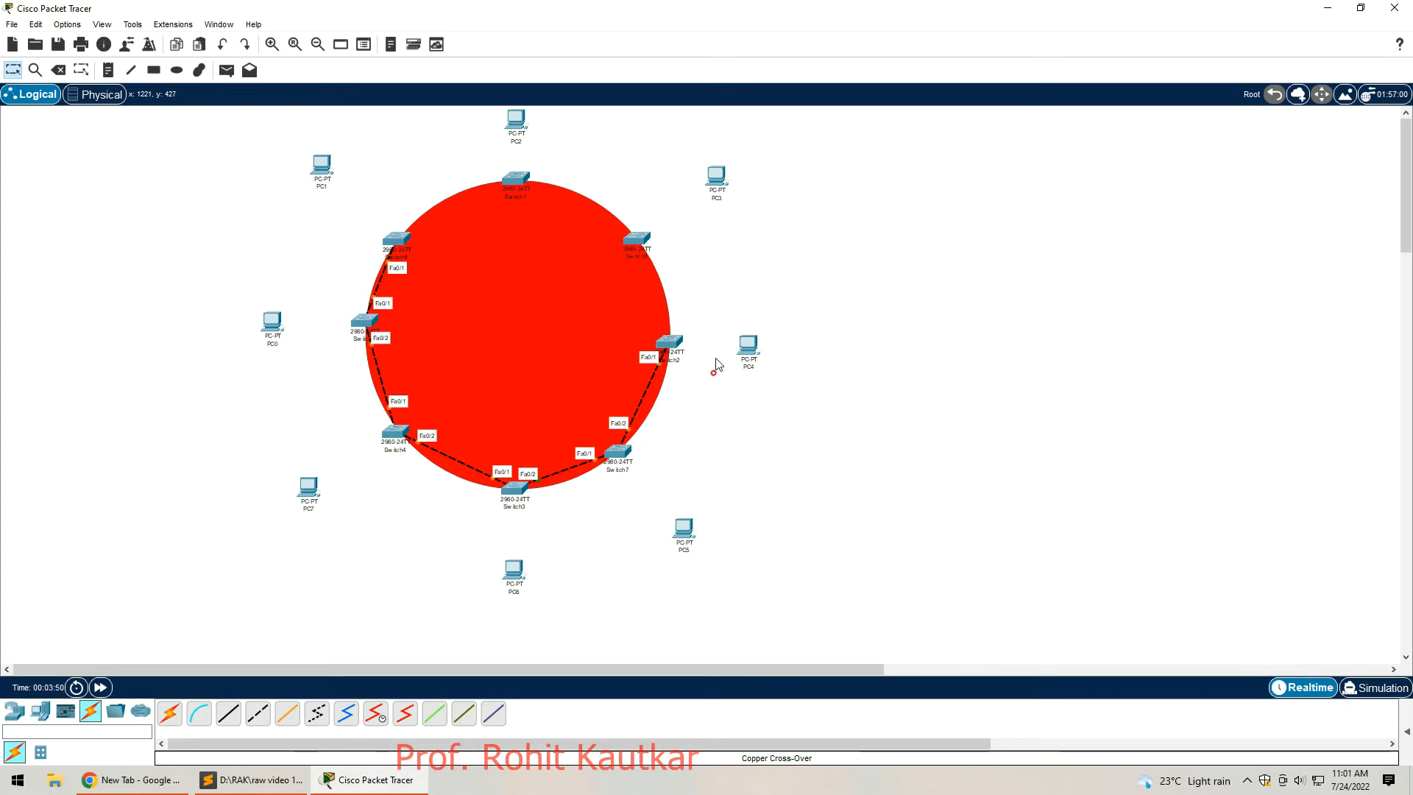
Step: Connect Switch2 FastEthernet0/2 to Switch5 FastEthernet0/1 with a copper cross-over cable
click(257, 713)
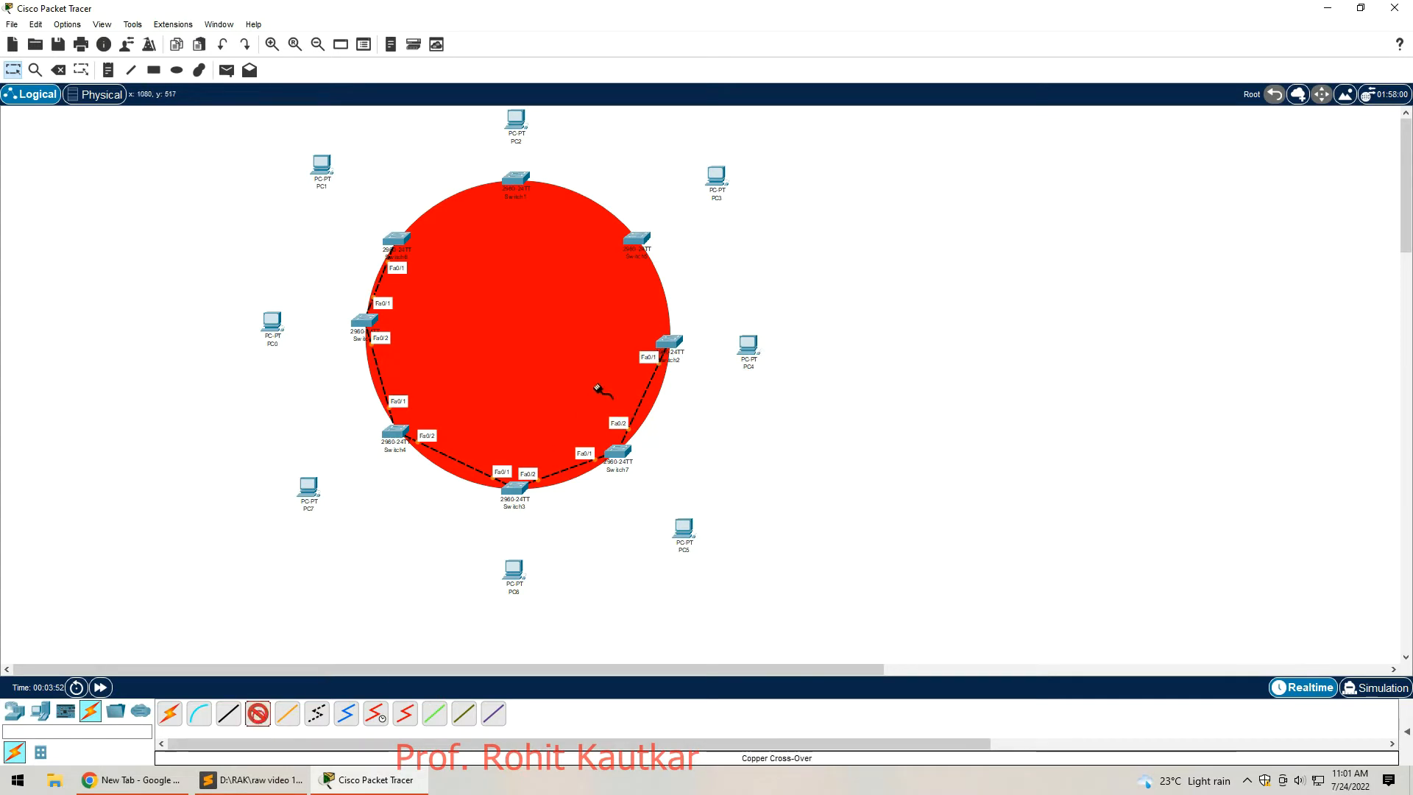
click(669, 342)
click(696, 363)
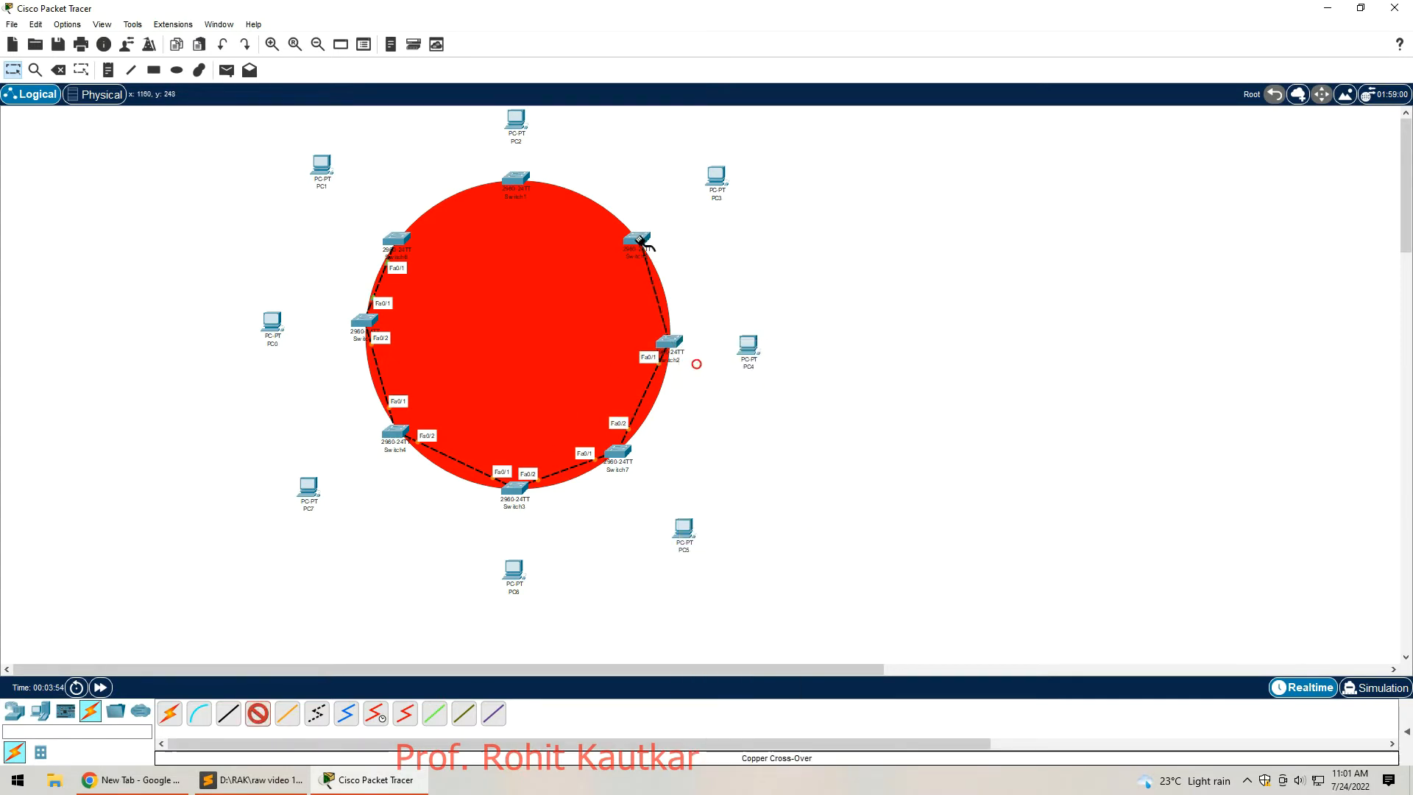
click(638, 237)
click(672, 259)
Step: Connect Switch5 FastEthernet0/2 to Switch1 FastEthernet0/1 with a copper cross-over cable
click(257, 714)
click(637, 237)
click(670, 276)
click(516, 177)
click(548, 199)
Step: Close the ring by connecting Switch6 FastEthernet0/2 to Switch1 FastEthernet0/2 with a copper cross-over cable
click(257, 713)
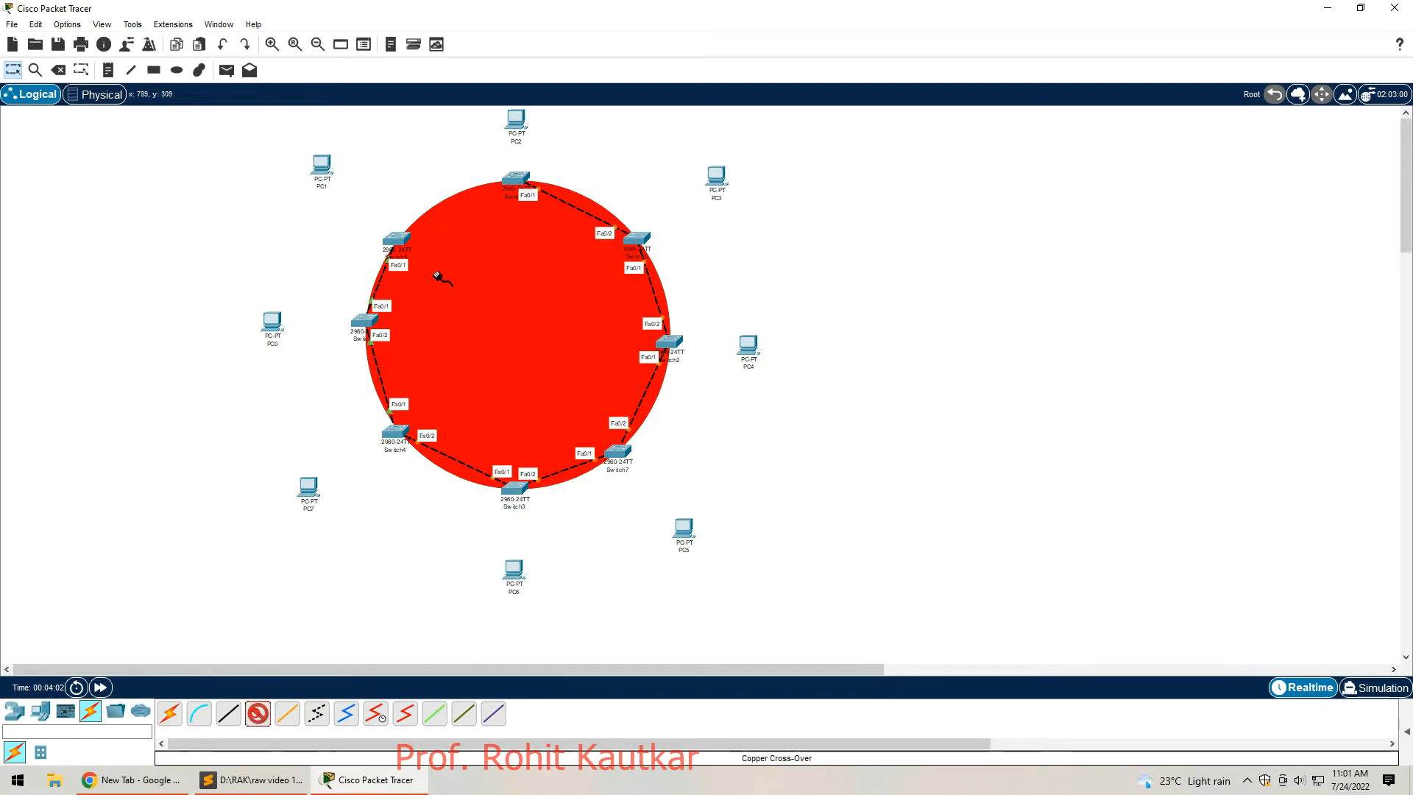
click(402, 239)
click(424, 265)
click(507, 173)
click(528, 197)
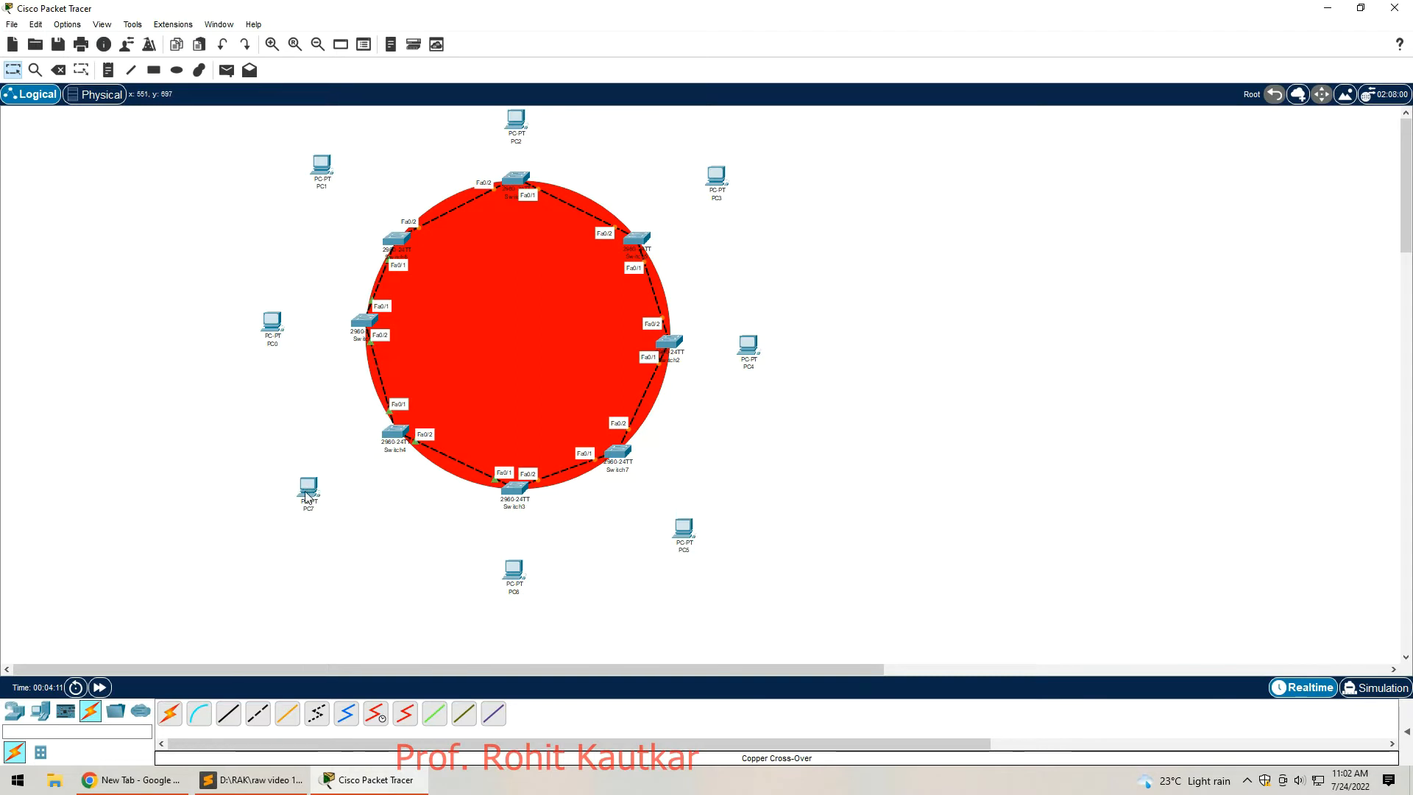
Step: Connect PC0 FastEthernet0 to Switch0 FastEthernet0/3 with a copper straight-through cable
click(229, 718)
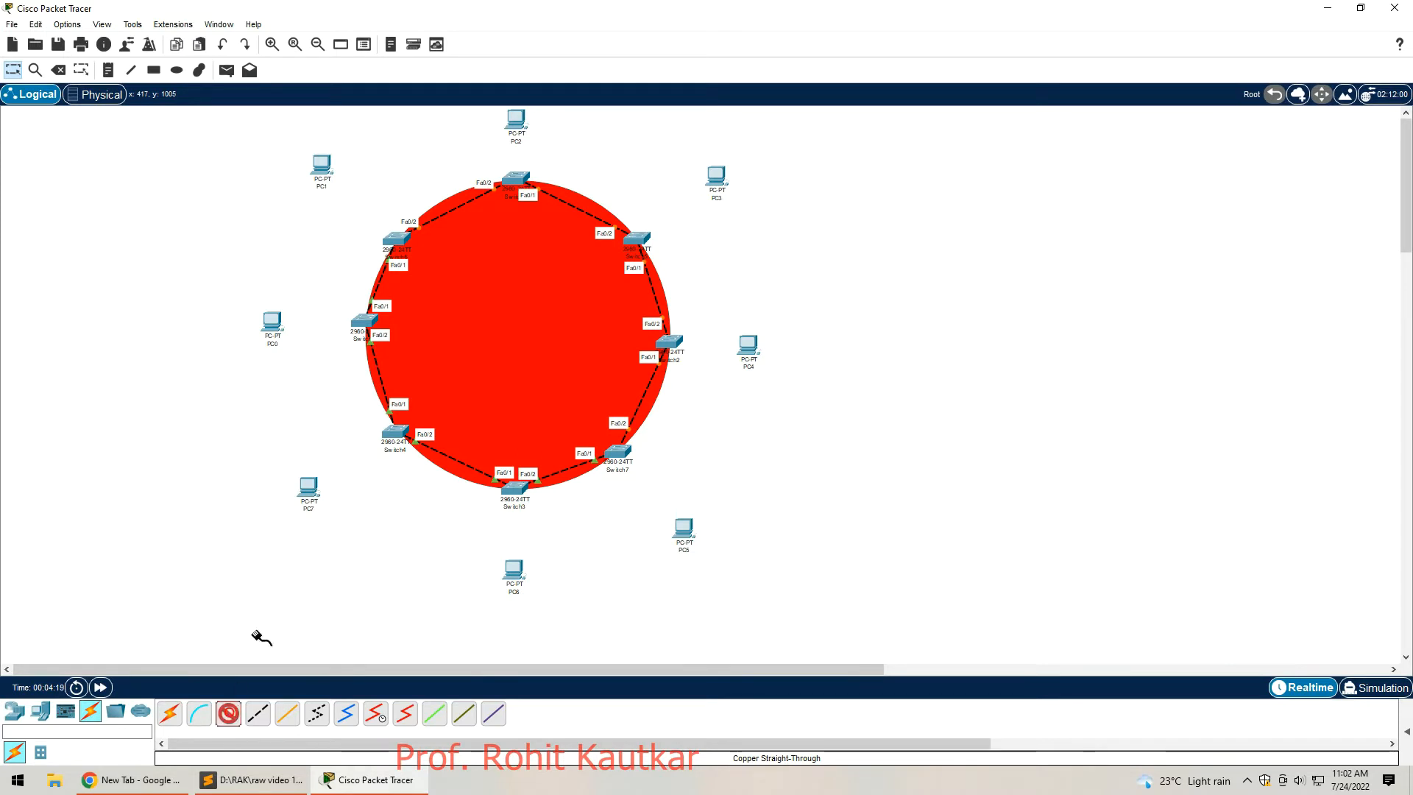
click(277, 323)
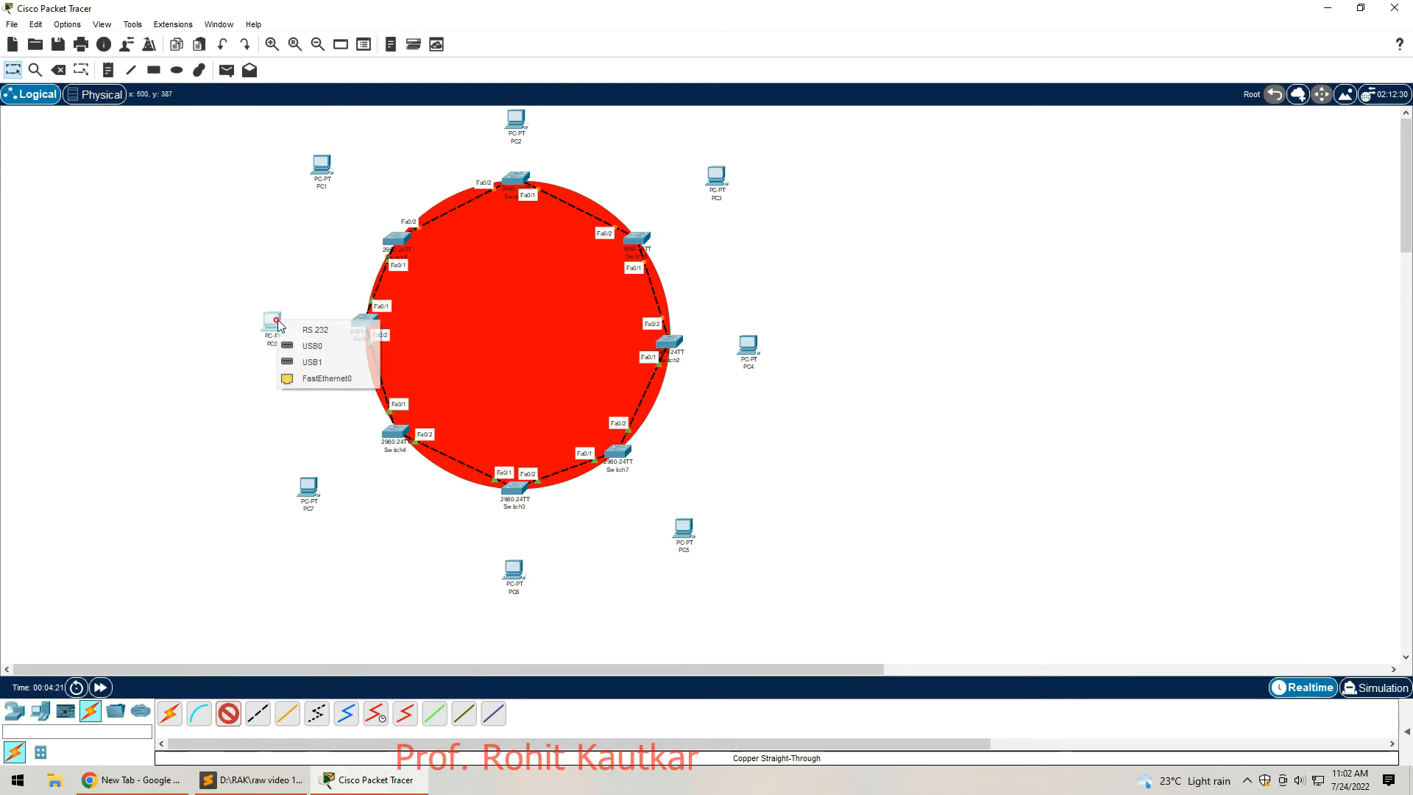
click(324, 378)
click(366, 324)
click(387, 347)
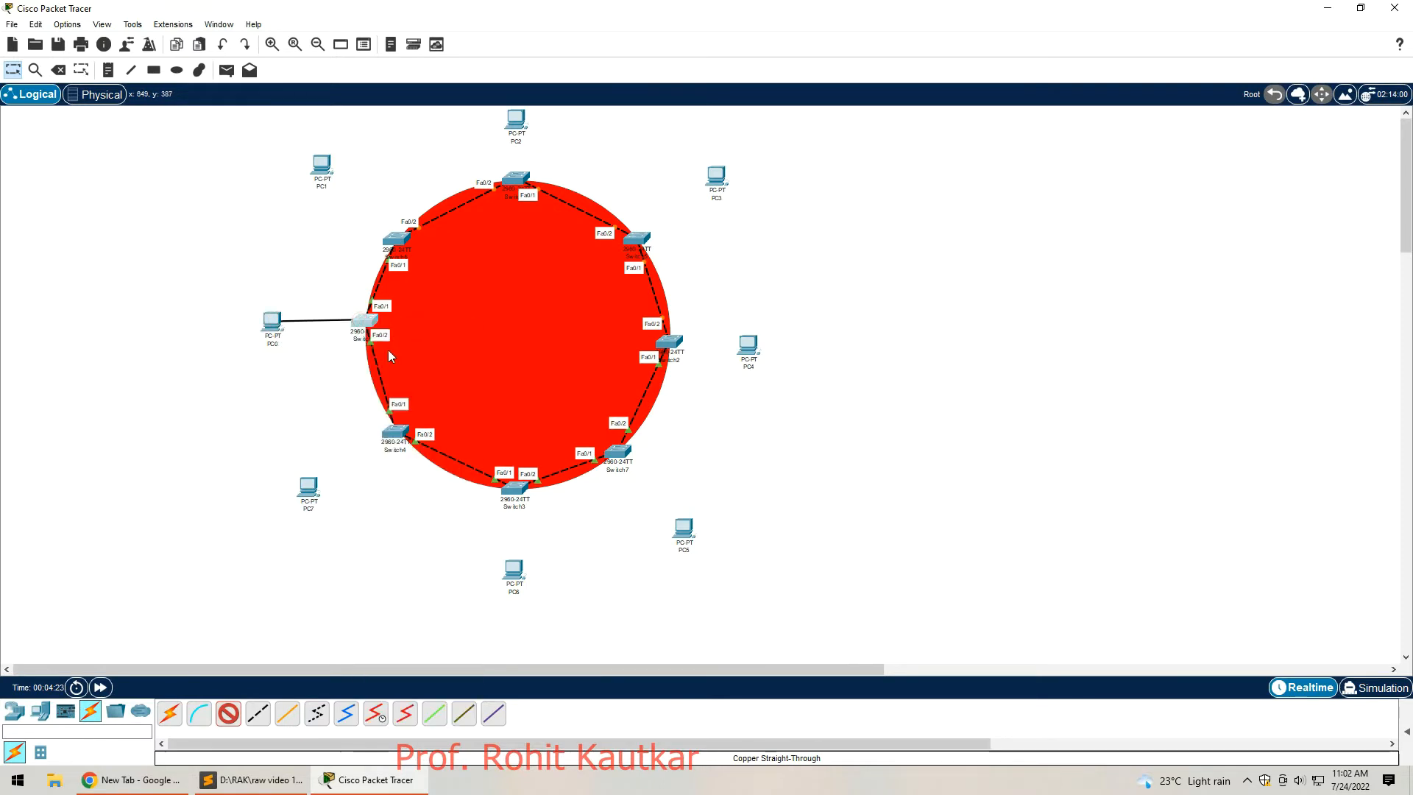
click(322, 163)
click(366, 200)
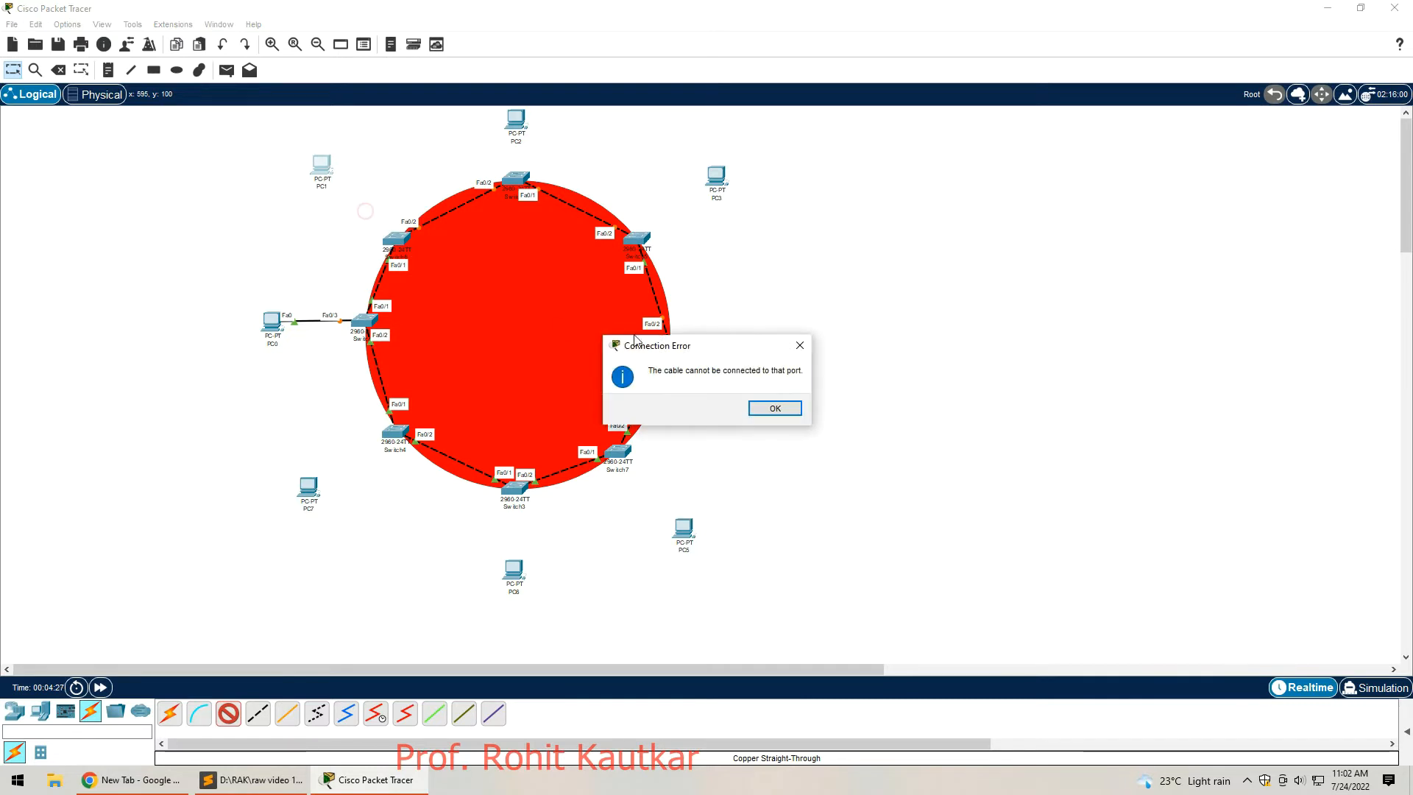
click(757, 408)
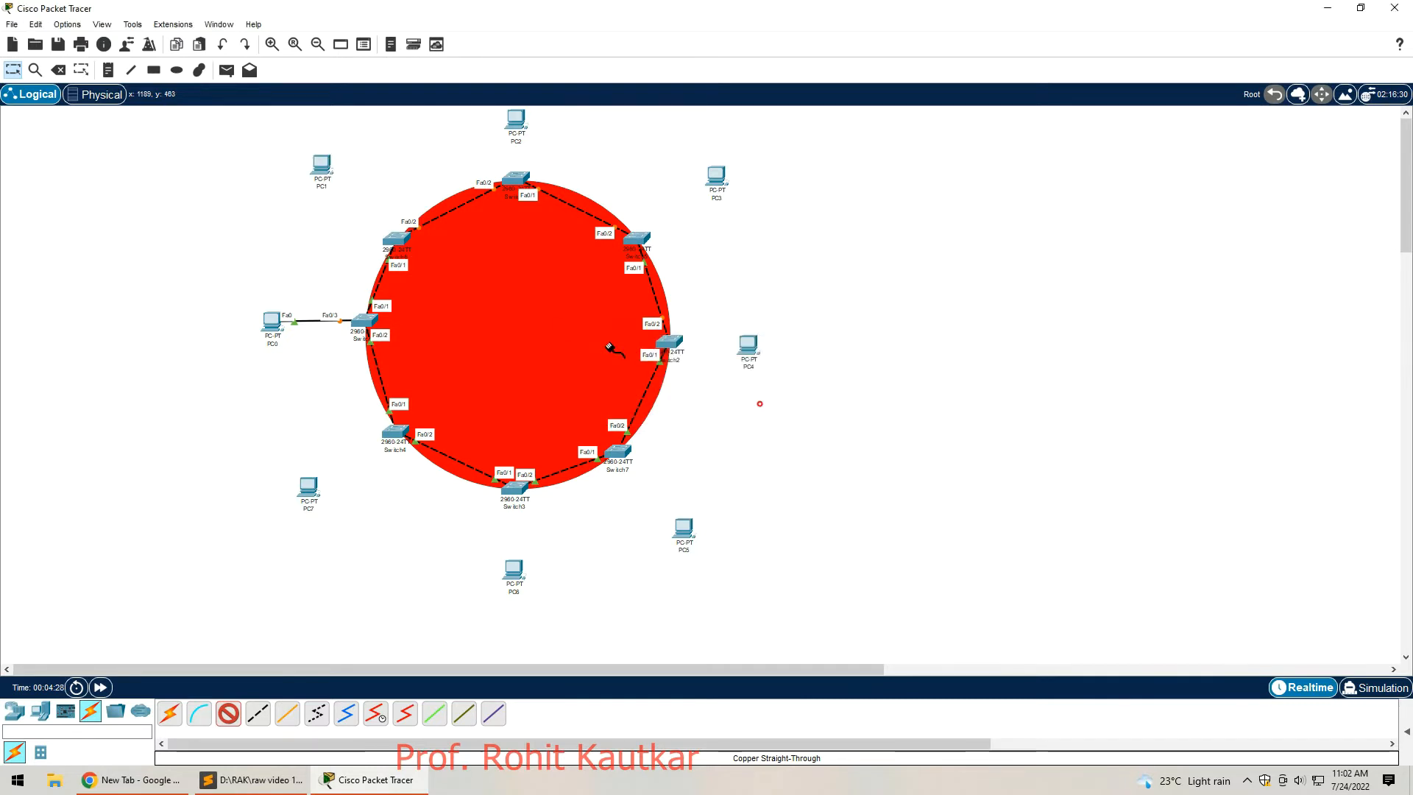
Step: Connect PC1 FastEthernet0 to Switch6 FastEthernet0/3 with a copper straight-through cable
click(258, 714)
click(321, 163)
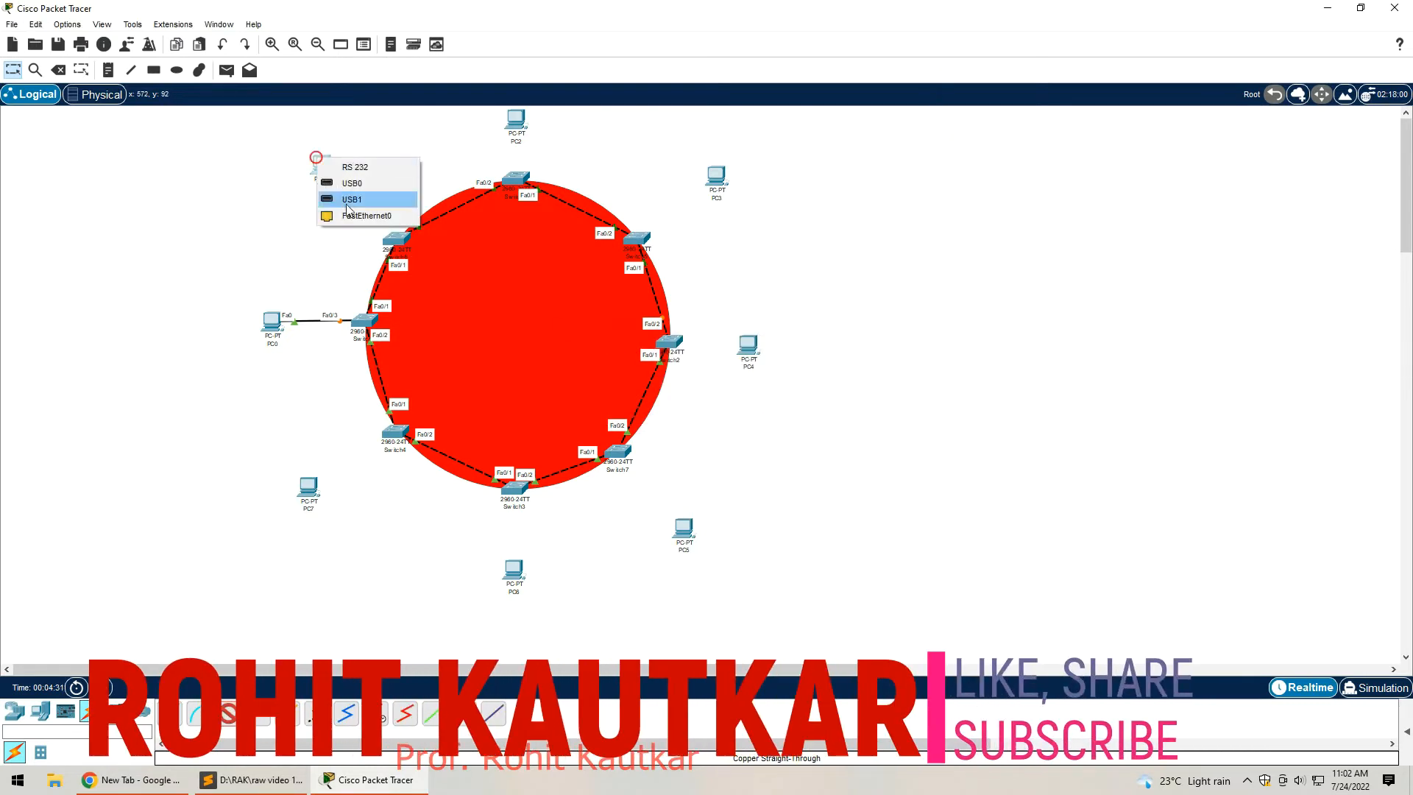
click(391, 237)
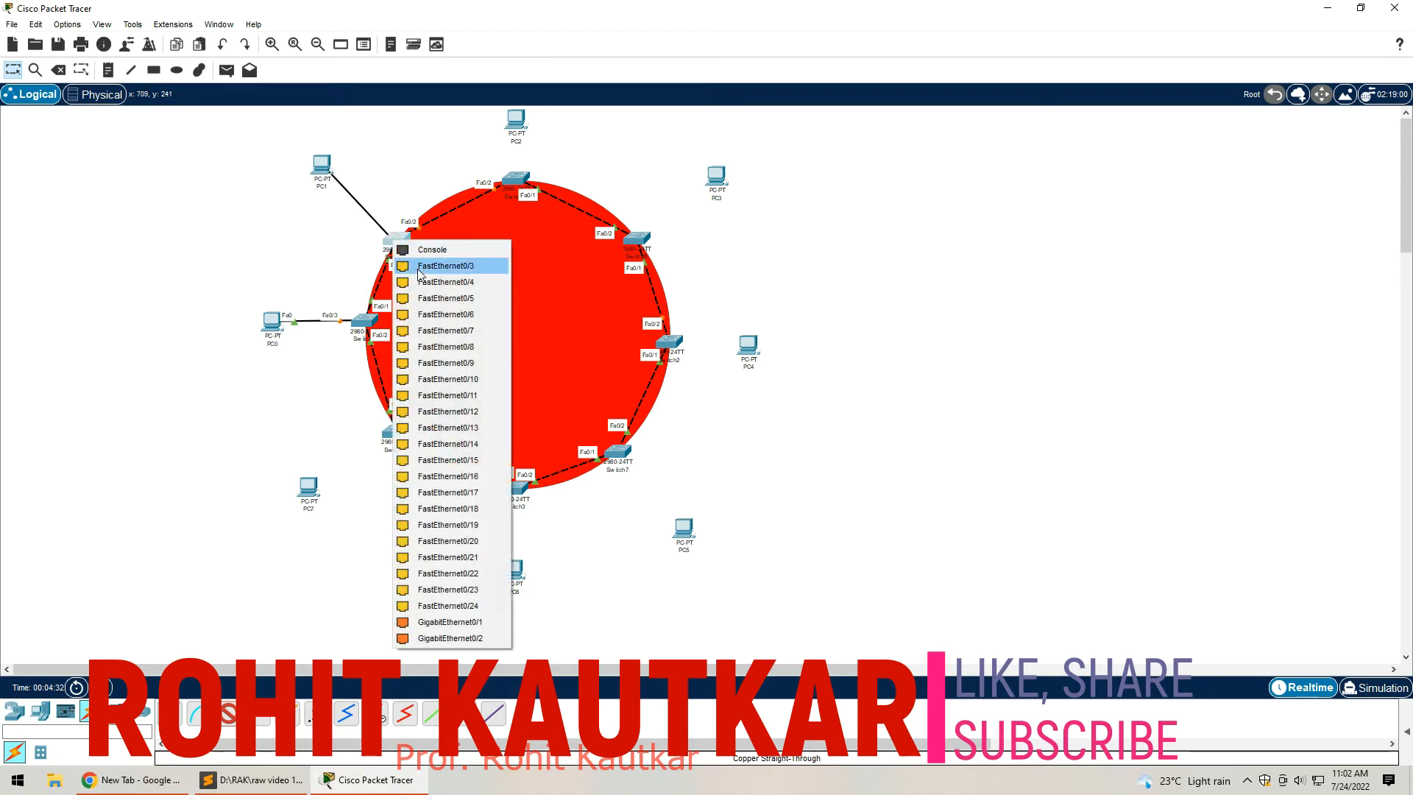
click(413, 295)
Step: Connect PC2 FastEthernet0 to Switch1 FastEthernet0/3 with a copper straight-through cable
click(232, 714)
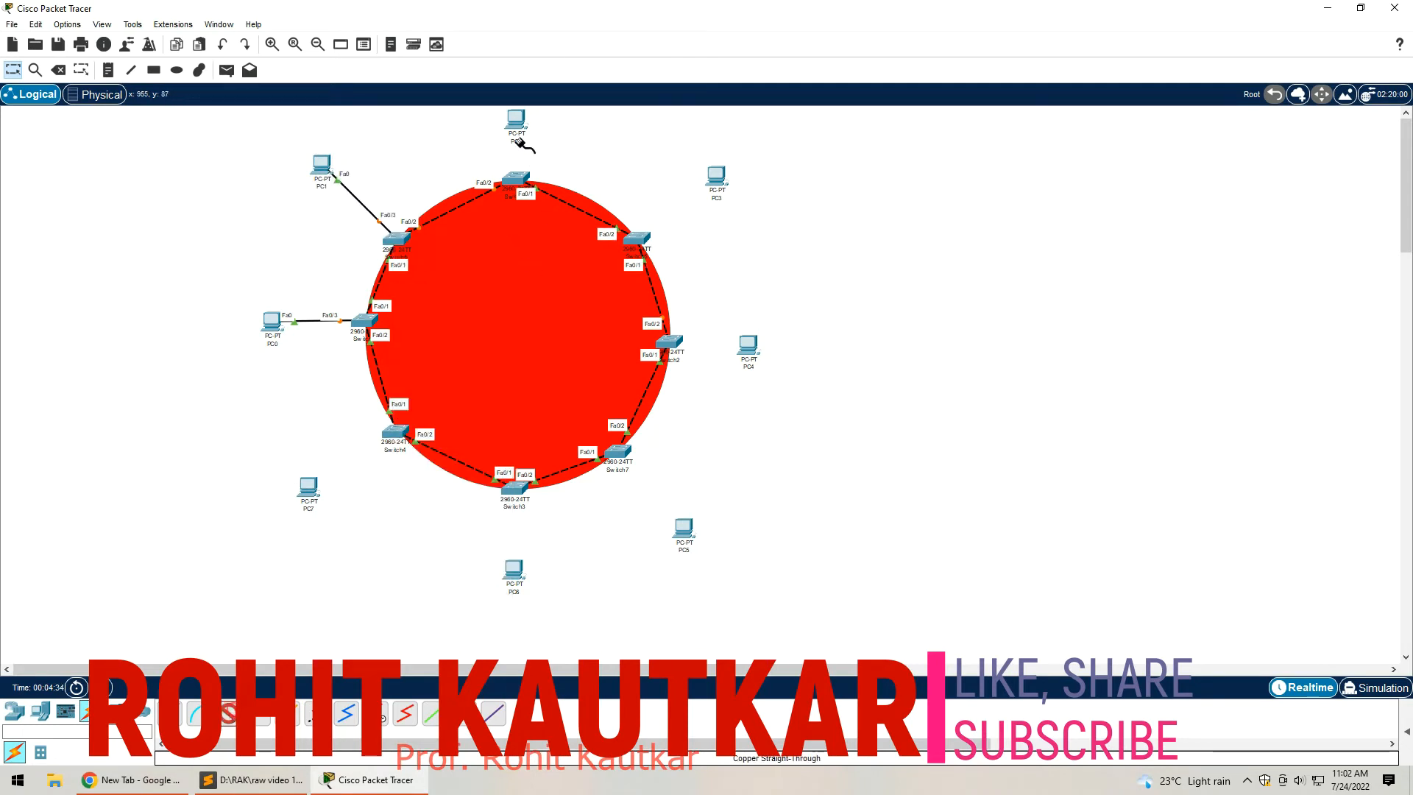
click(516, 119)
click(563, 149)
click(540, 175)
click(533, 230)
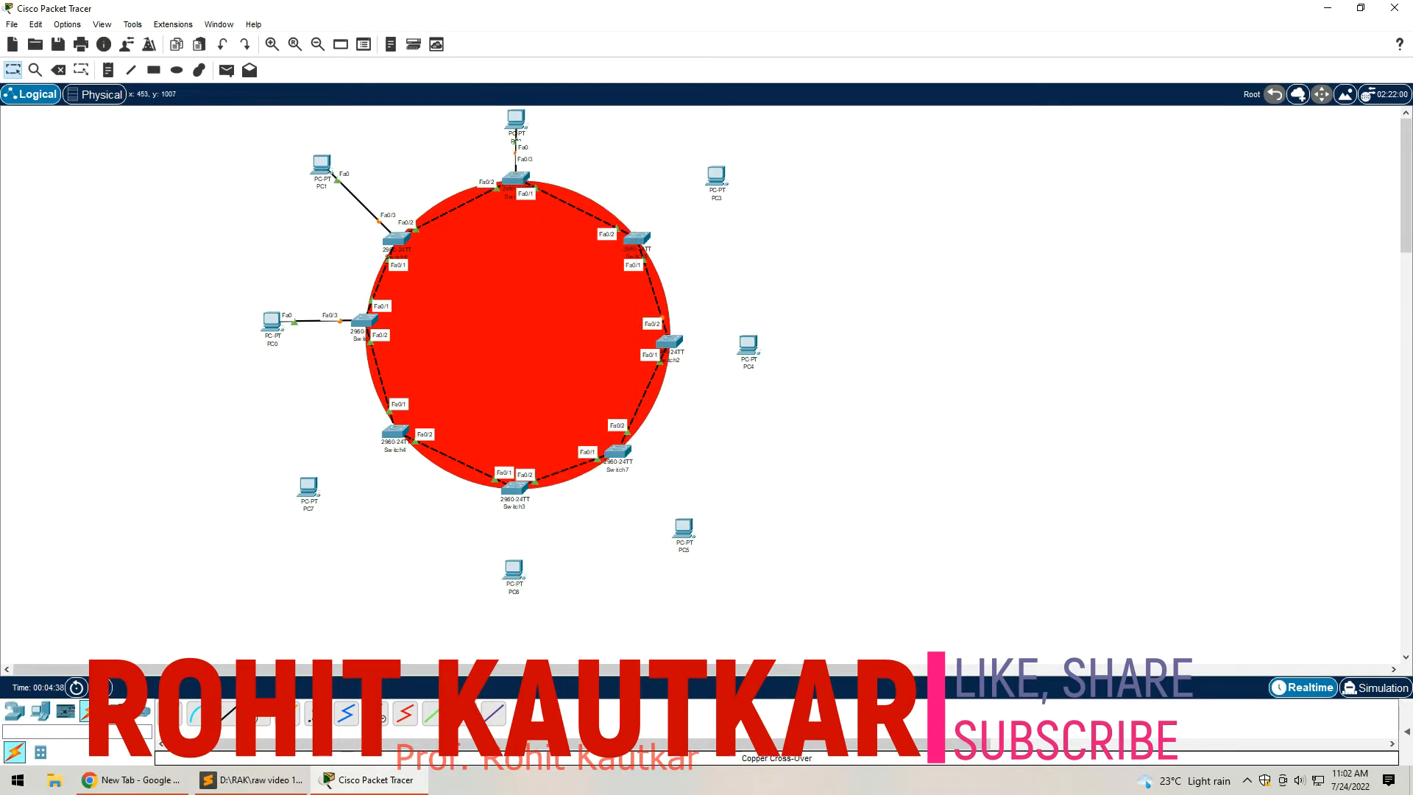
Step: Connect PC3 FastEthernet0 to FastEthernet0/3 of the ring's upper-right switch with a copper straight-through cable
click(226, 720)
click(716, 177)
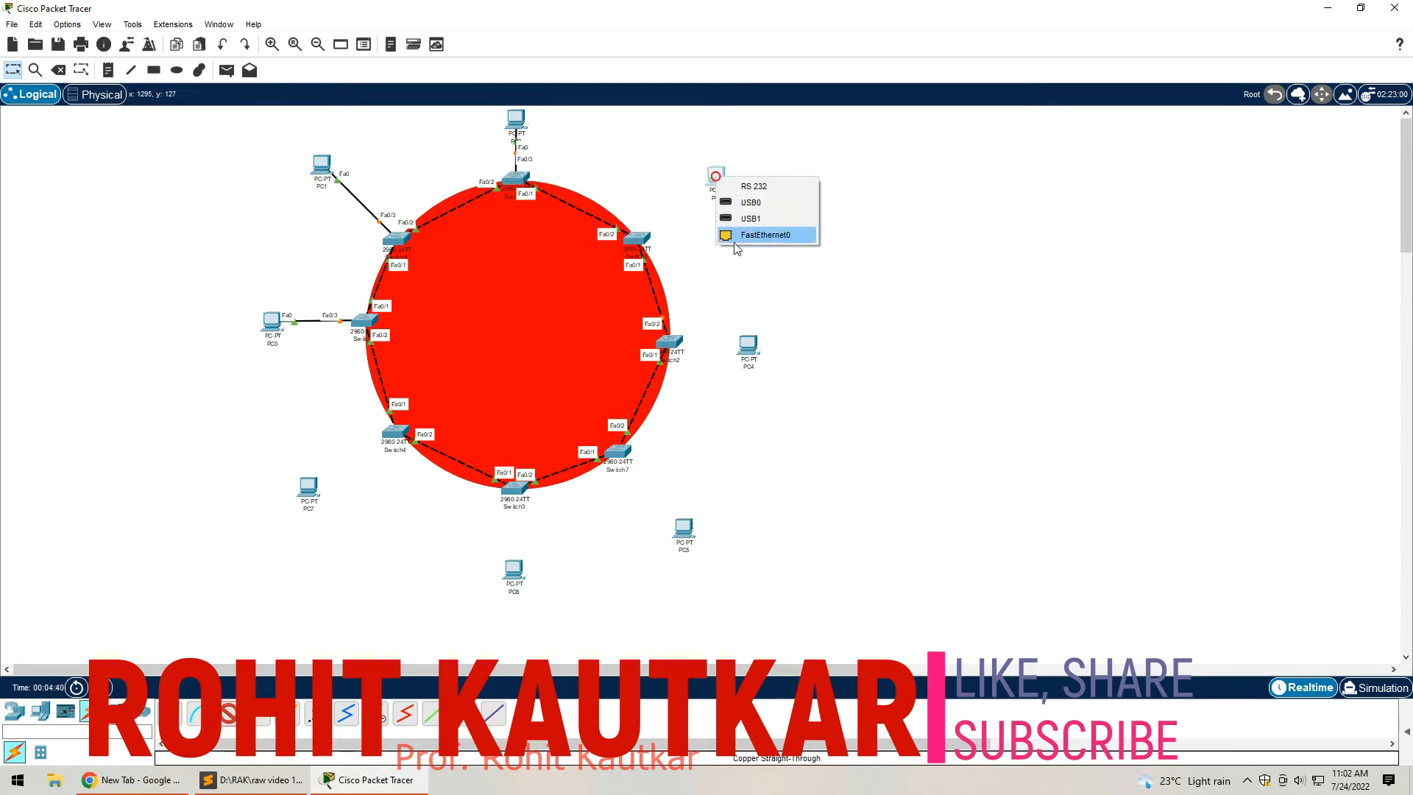
click(739, 235)
click(637, 238)
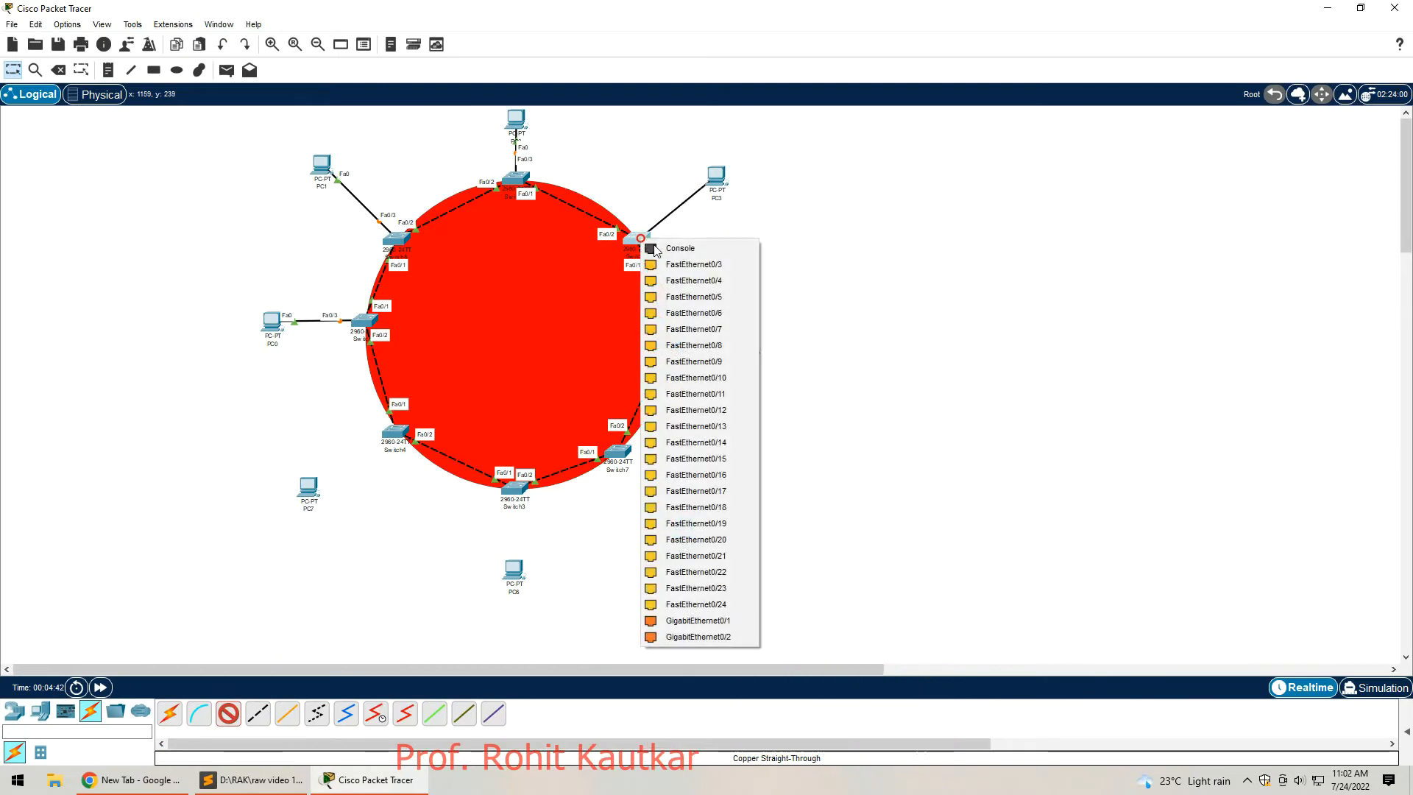
click(676, 267)
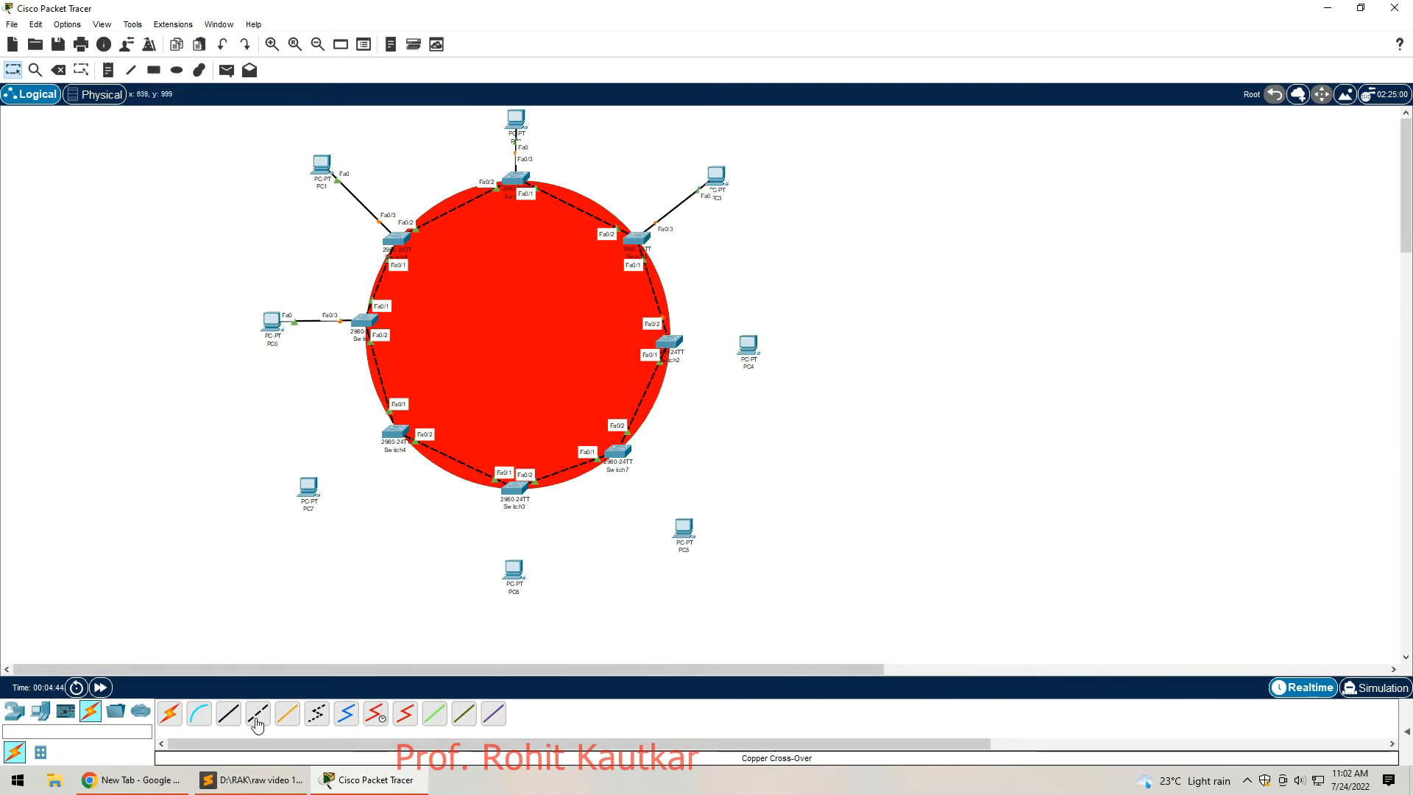
Step: Connect PC4 FastEthernet0 to Switch2 FastEthernet0/3 with a copper straight-through cable
click(231, 720)
click(748, 346)
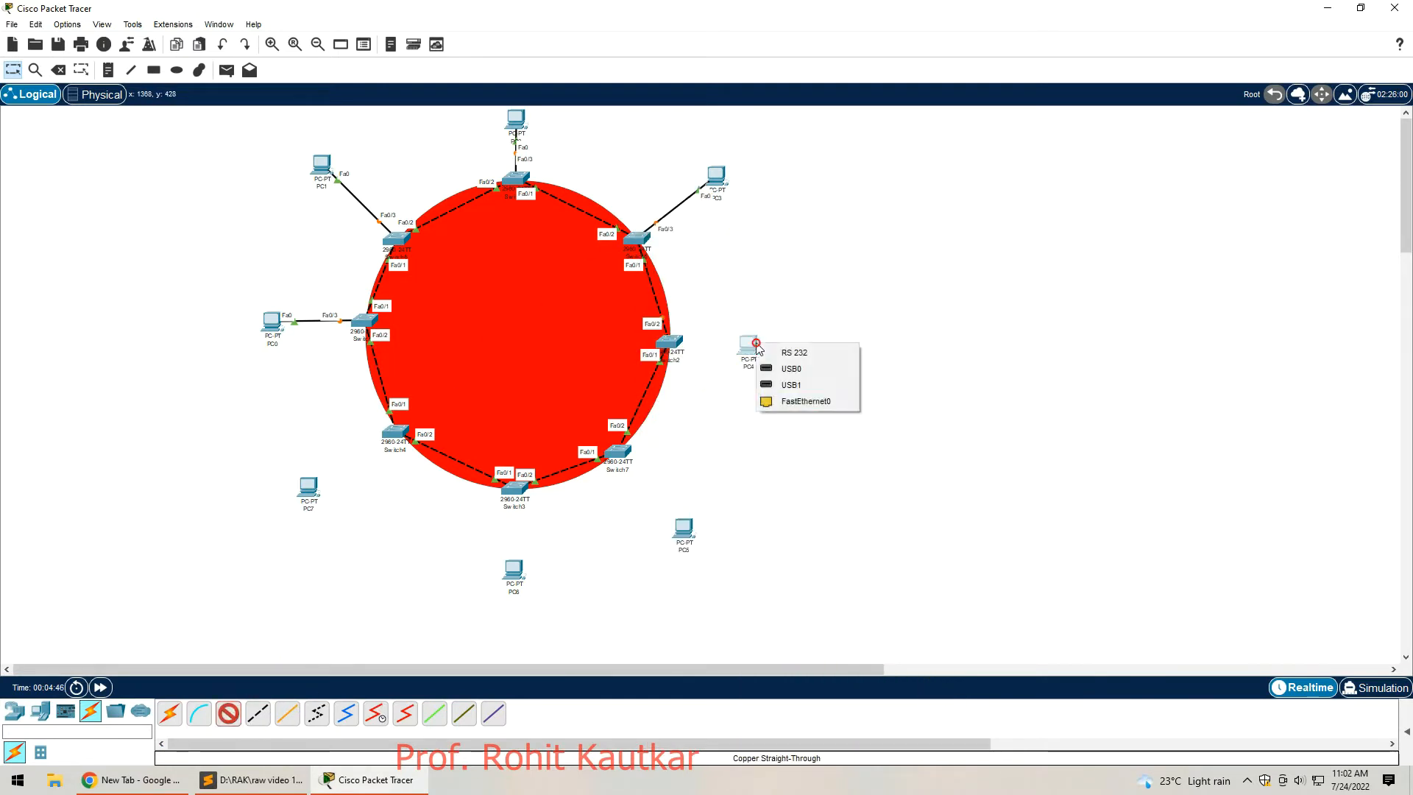
click(774, 402)
click(668, 342)
click(717, 369)
Step: Connect PC5 FastEthernet0 to Switch7 FastEthernet0/3 with a copper straight-through cable
click(229, 713)
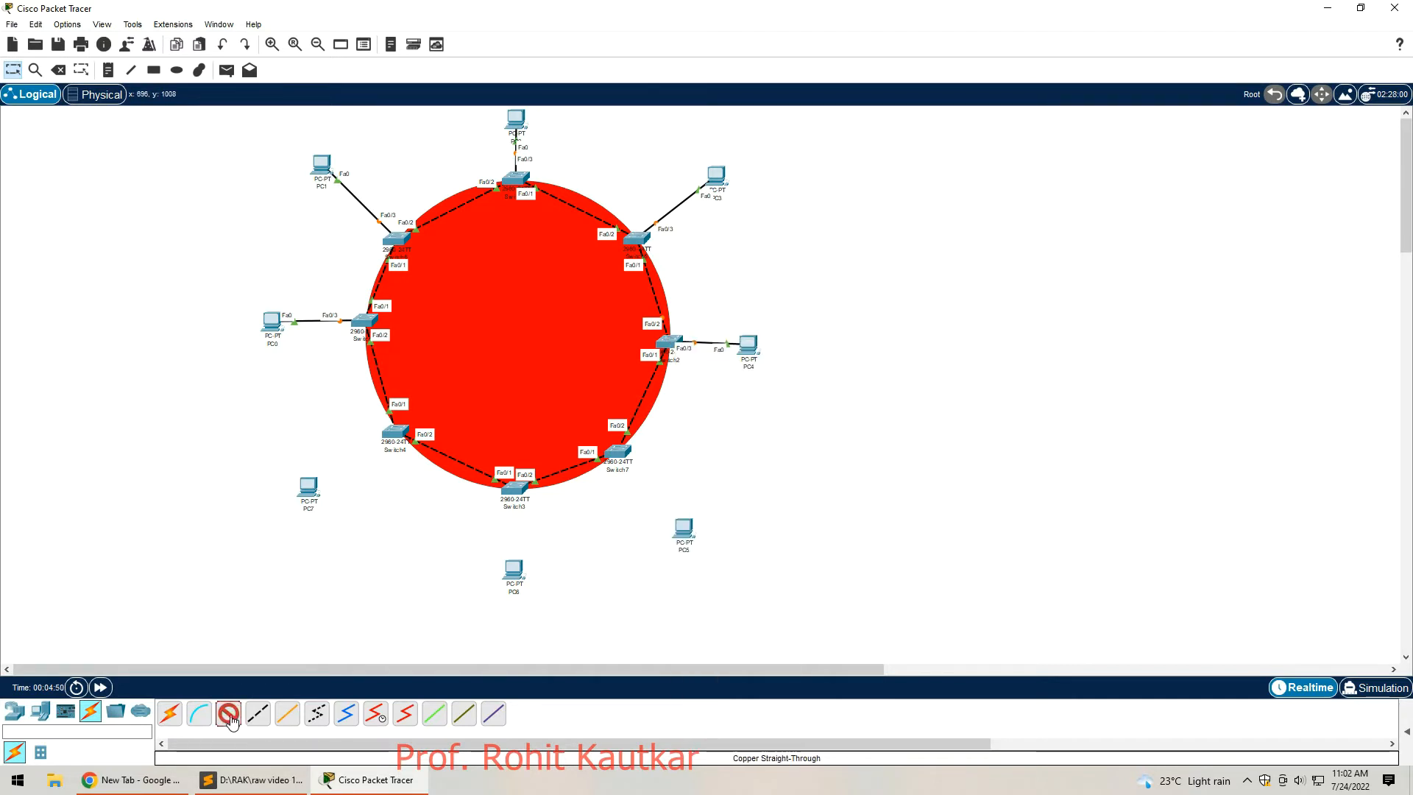
click(683, 524)
click(709, 588)
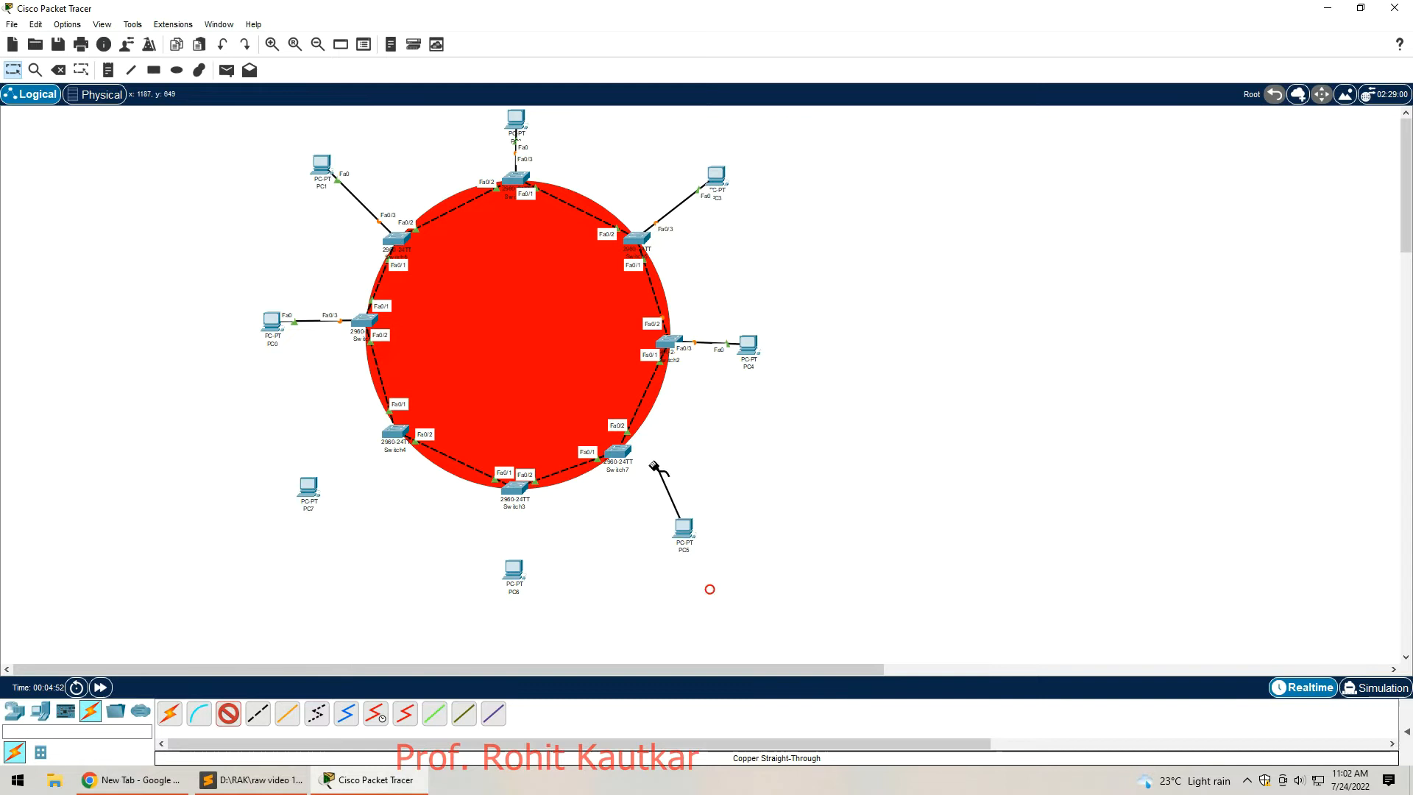
click(622, 453)
click(705, 66)
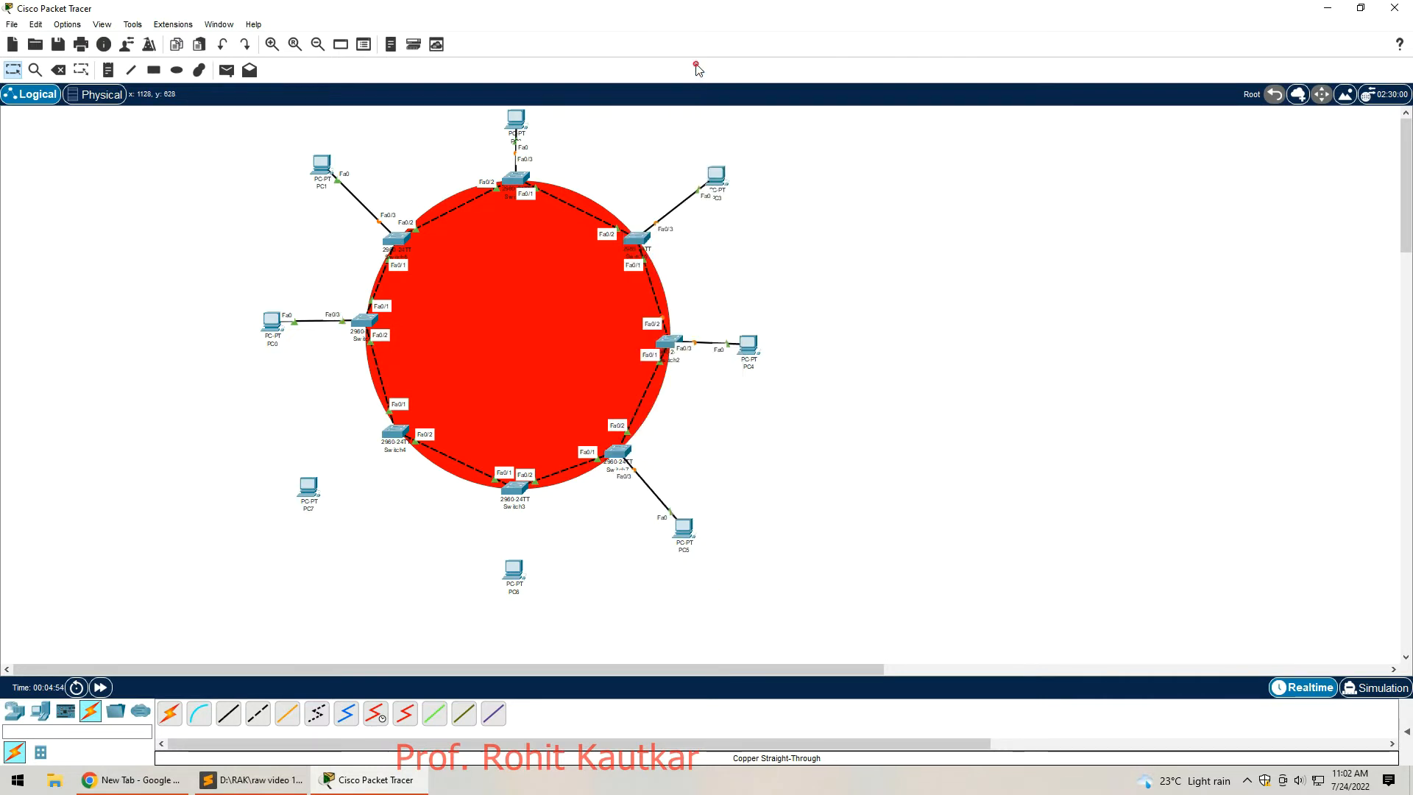
Step: Connect PC6 FastEthernet0 to Switch3 FastEthernet0/3 with a copper straight-through cable
click(228, 713)
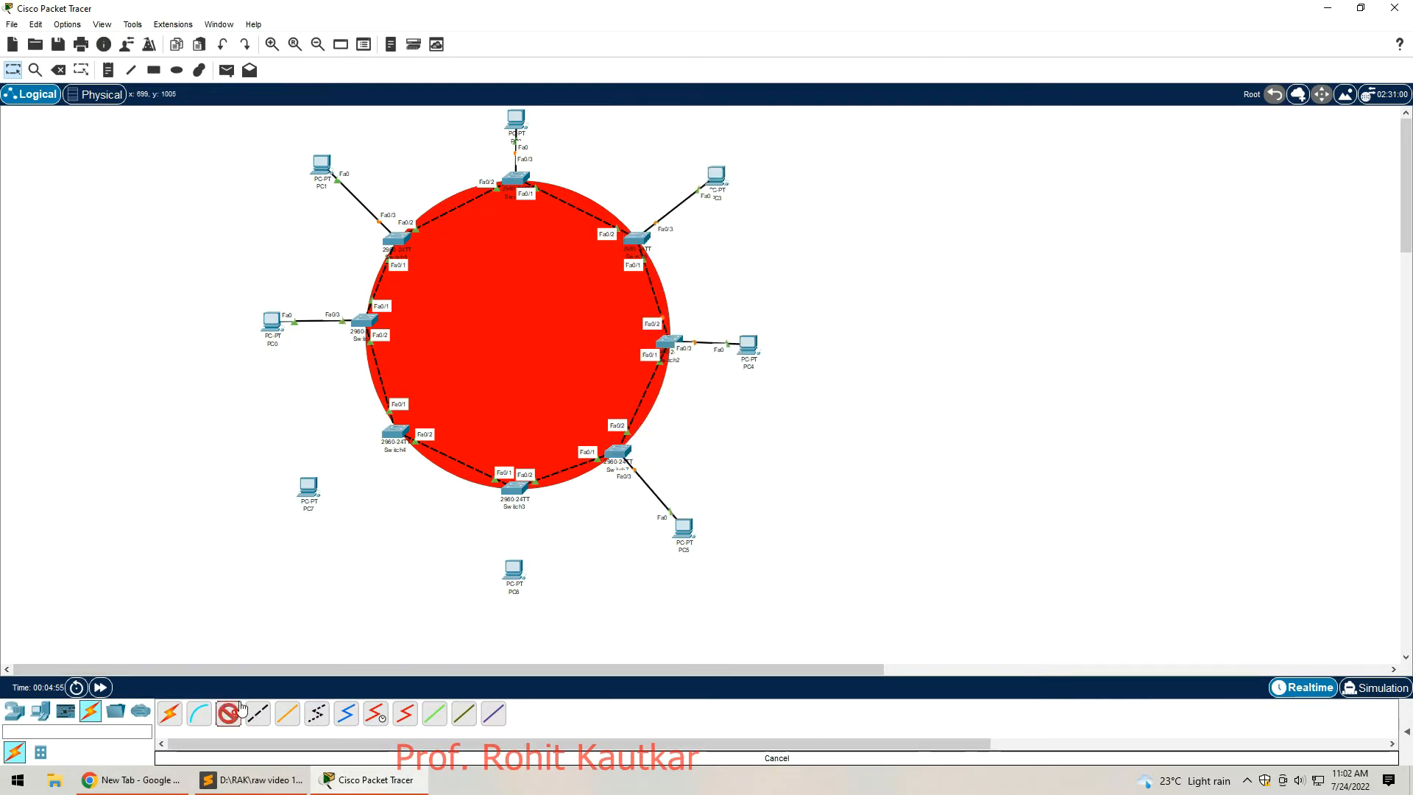
click(514, 575)
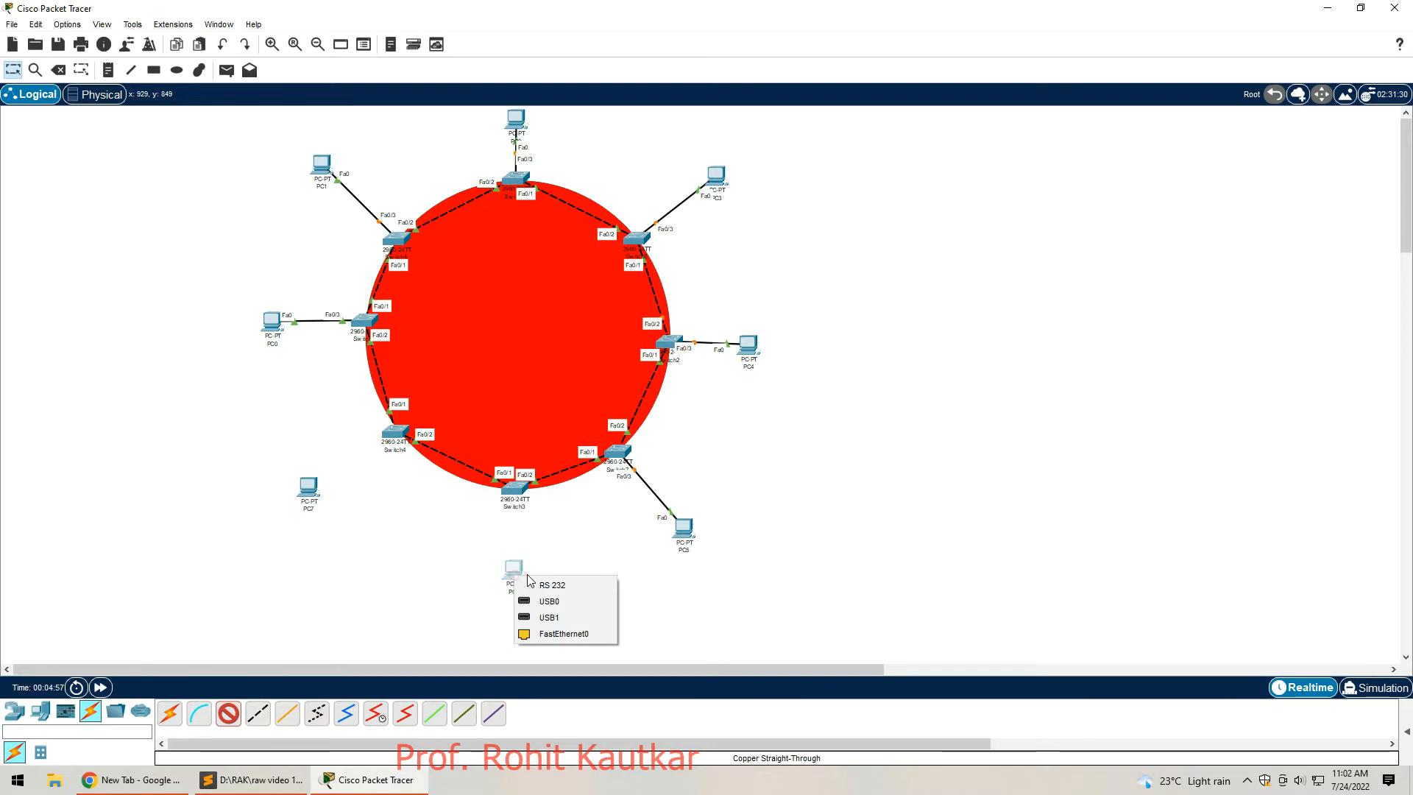
click(545, 633)
click(515, 490)
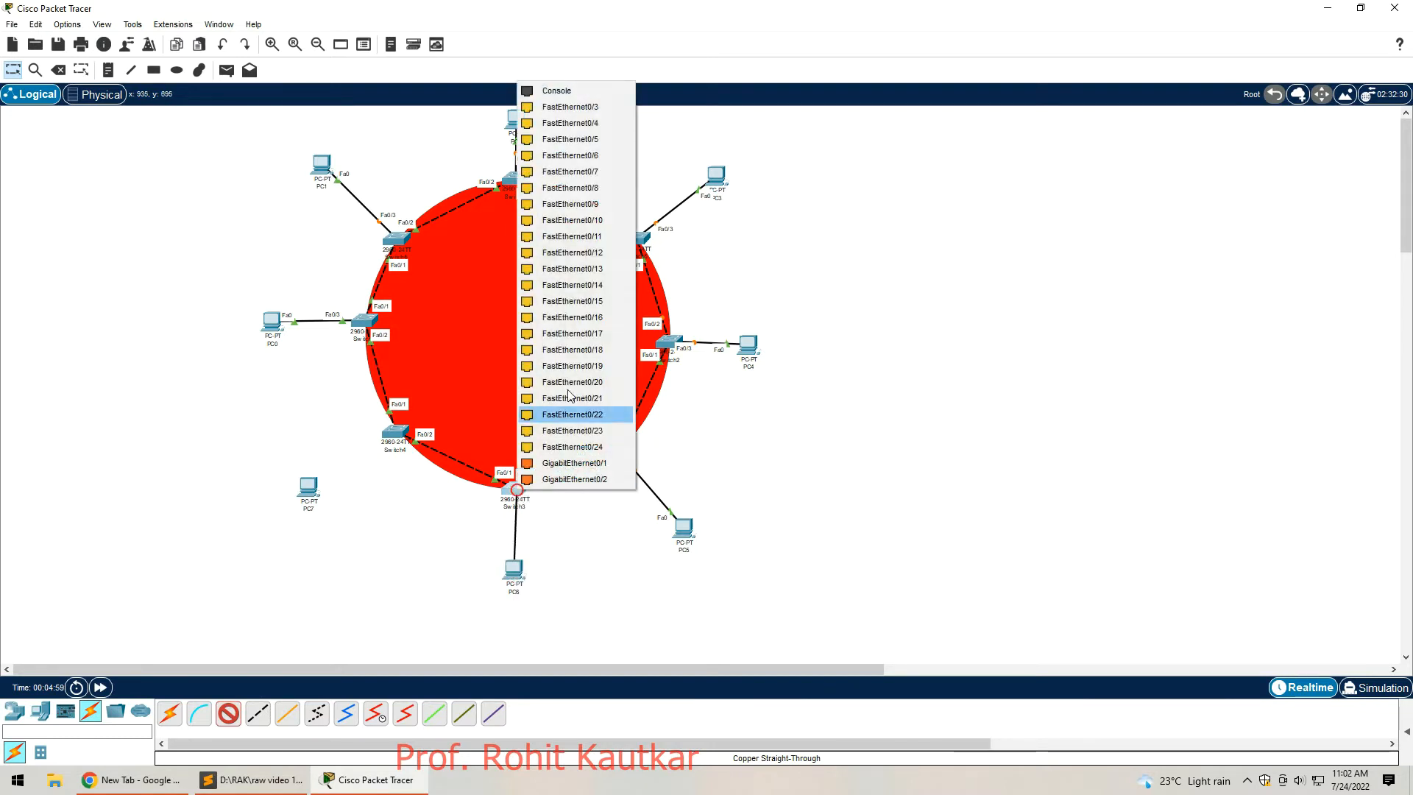
click(584, 109)
Step: Connect PC7 FastEthernet0 to Switch4 FastEthernet0/3 with a copper straight-through cable
click(228, 713)
click(308, 489)
click(338, 548)
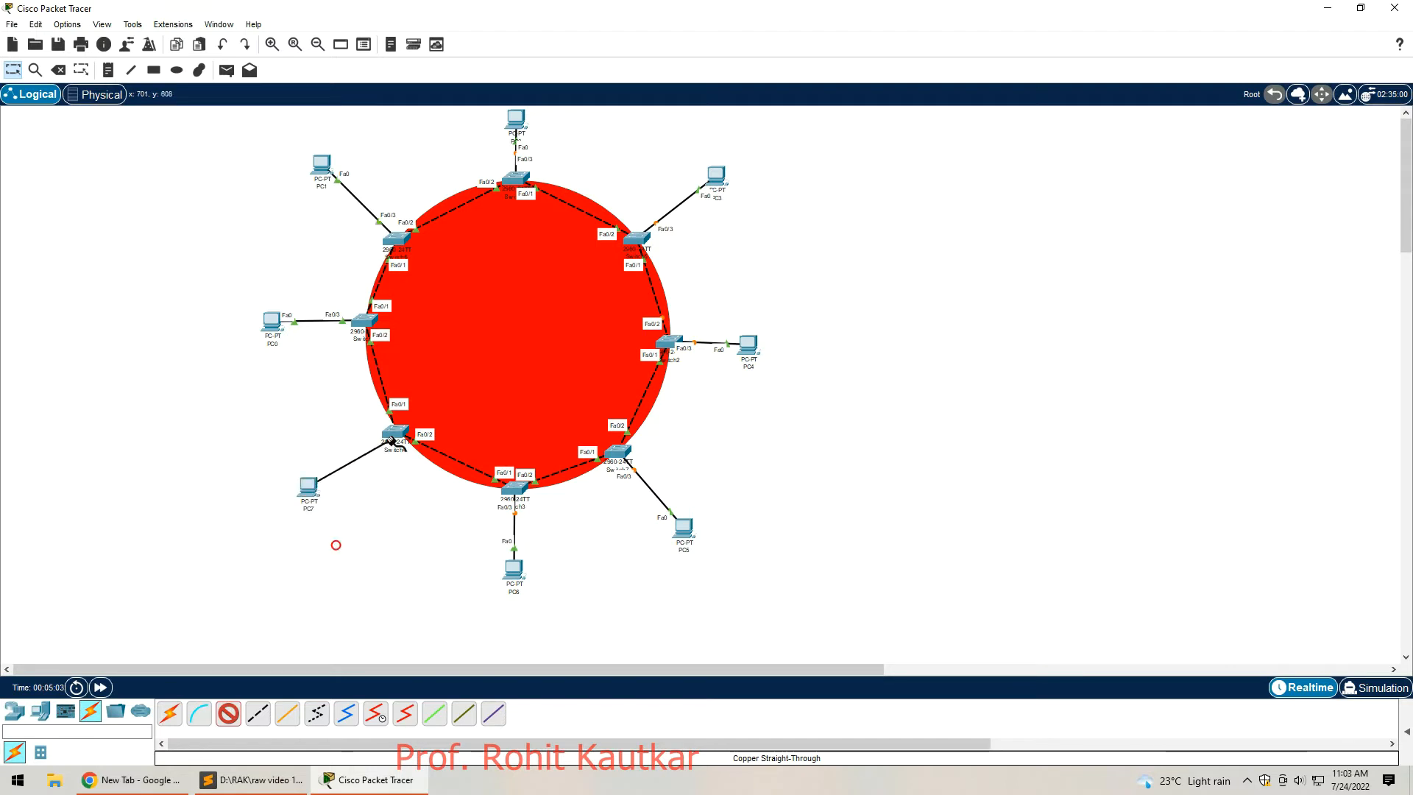
click(397, 432)
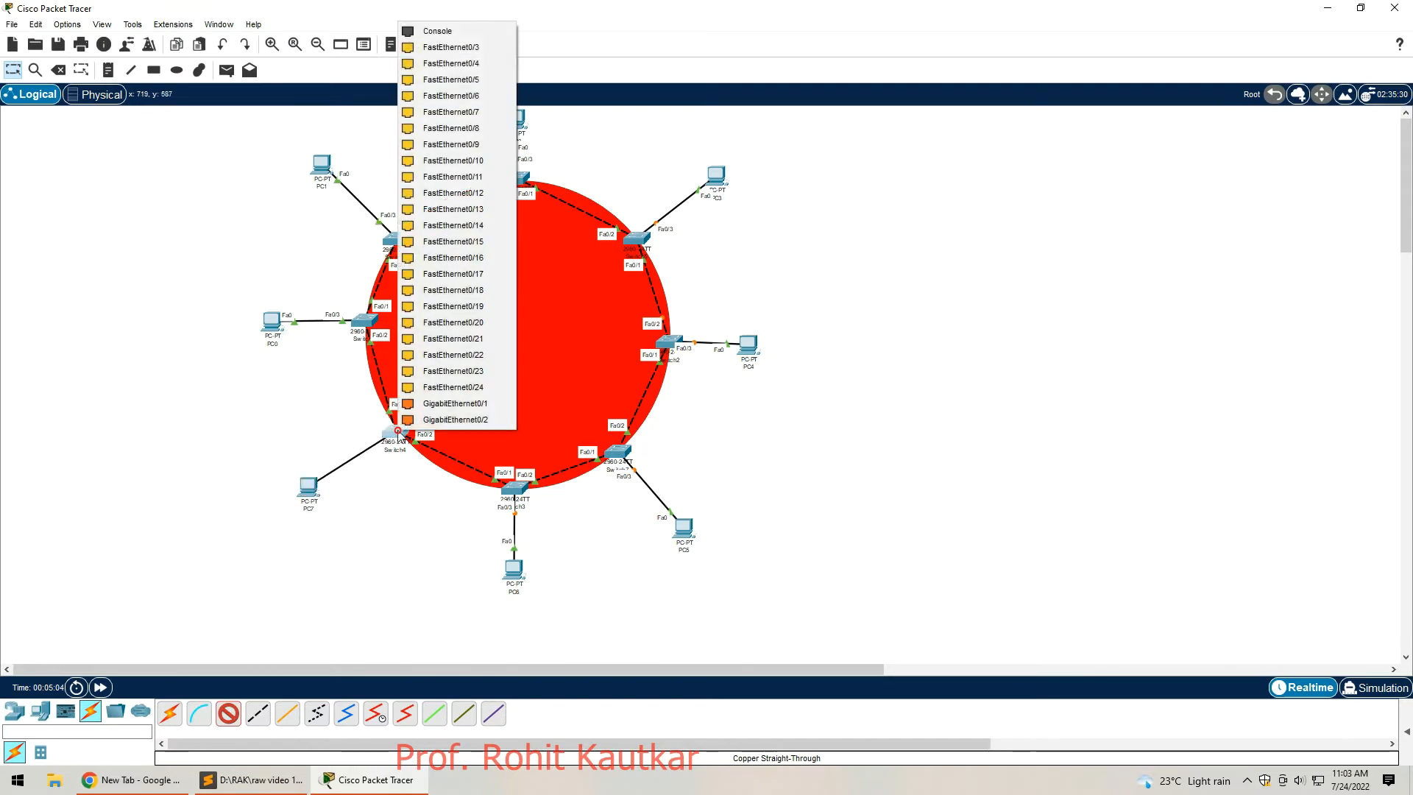
click(479, 48)
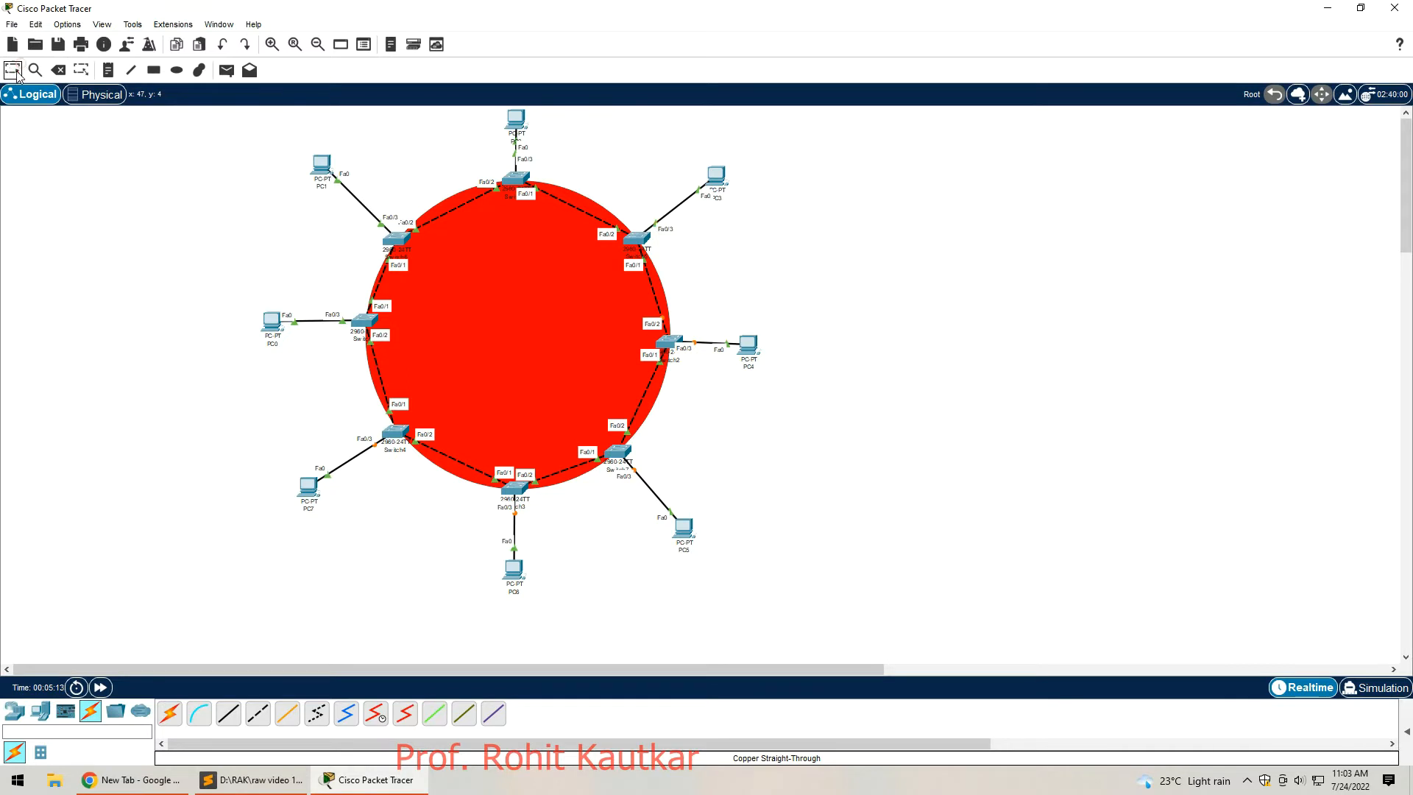
Step: Move PC7, PC6, PC5 and PC4 slightly outward, away from the ring of switches
drag(309, 487, 296, 498)
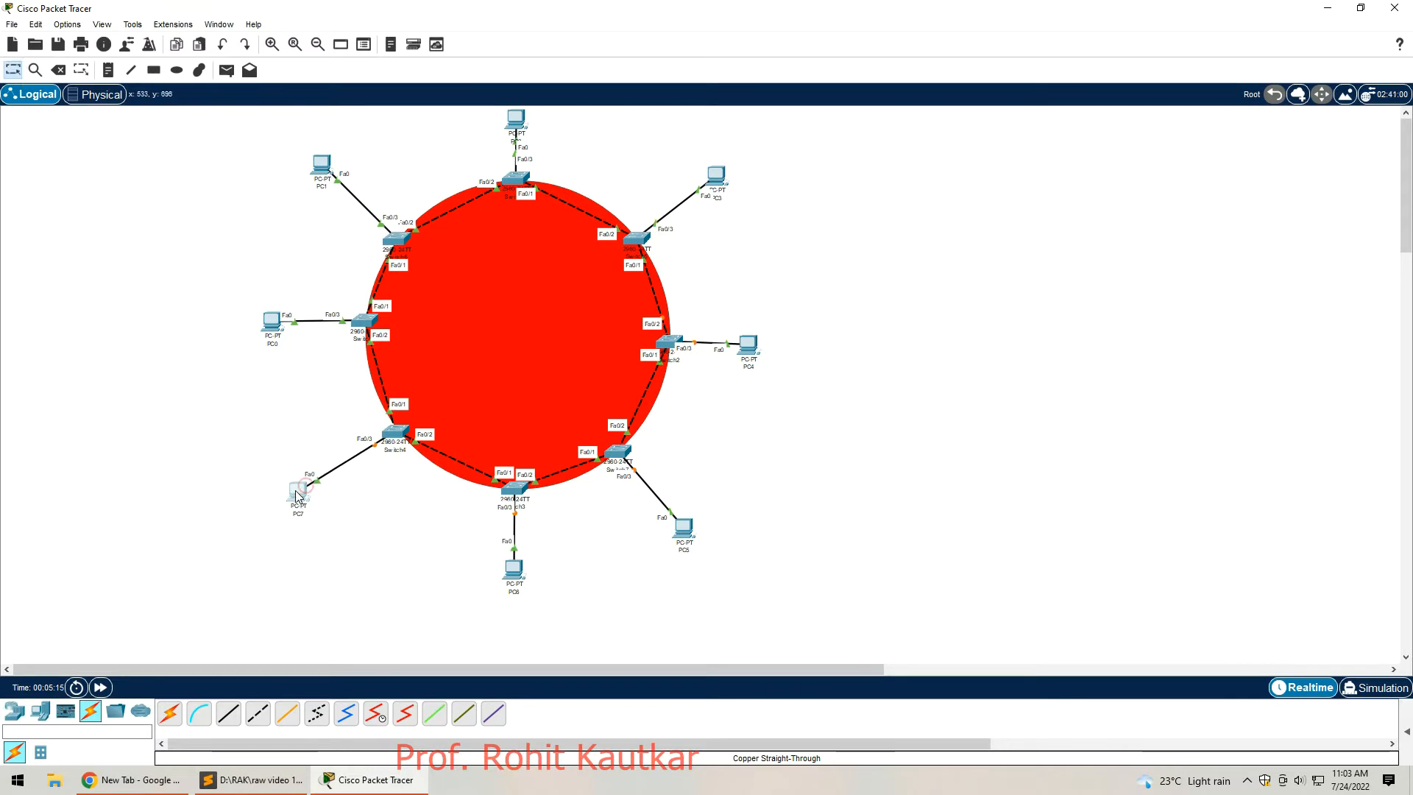
drag(507, 572, 513, 587)
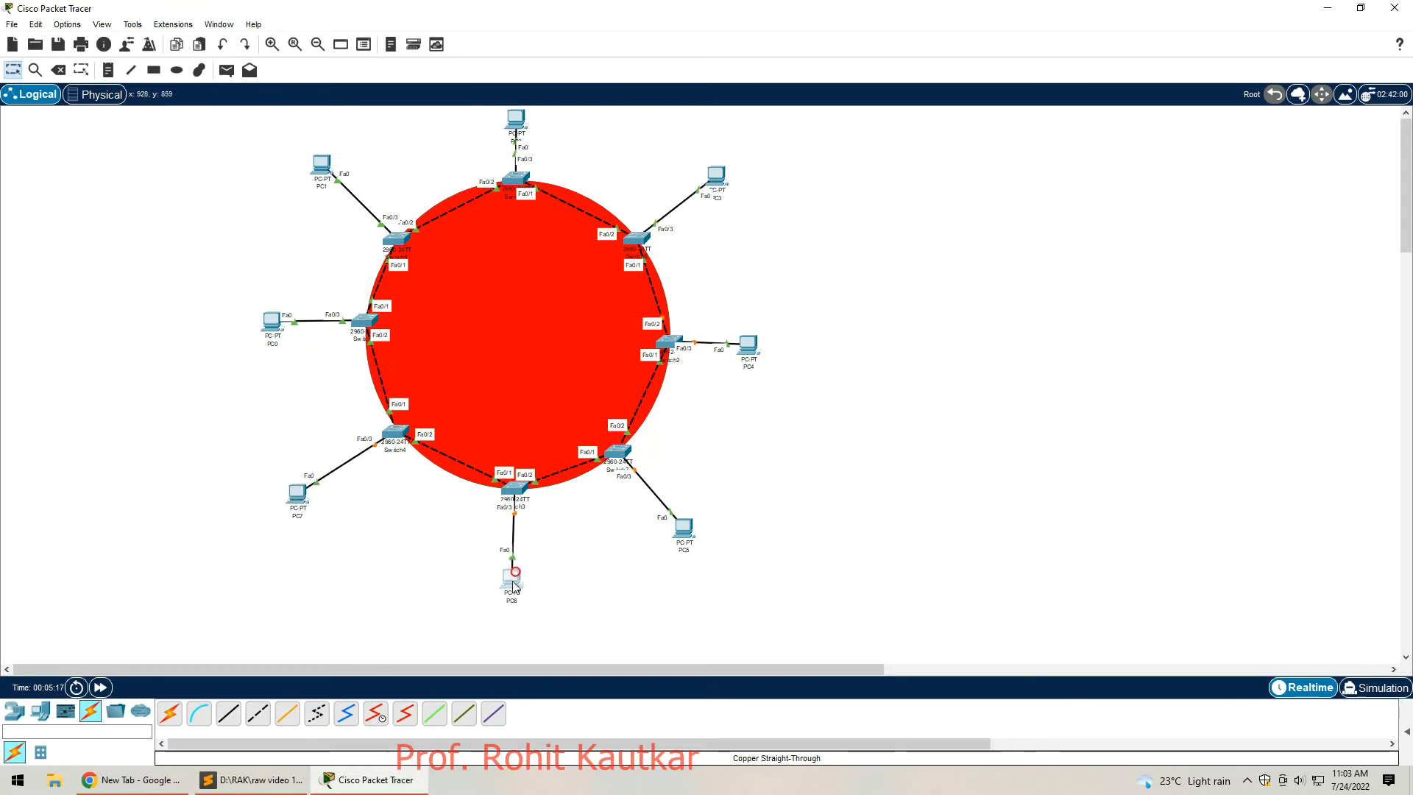
drag(688, 538, 704, 551)
drag(757, 344, 768, 343)
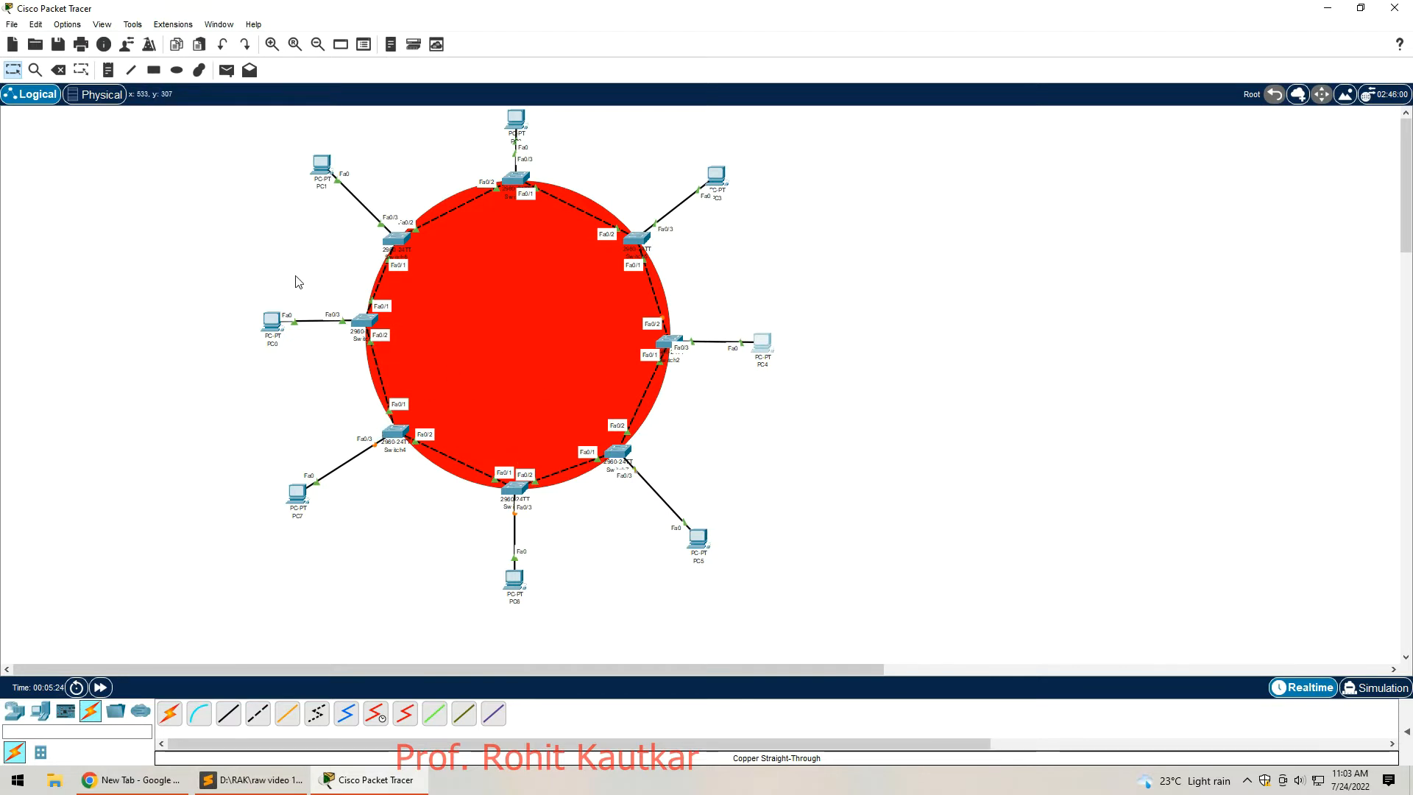
Step: Place text notes with the IP addresses 20.20.0.1 below PC0 and 20.20.0.2 below PC1
click(112, 72)
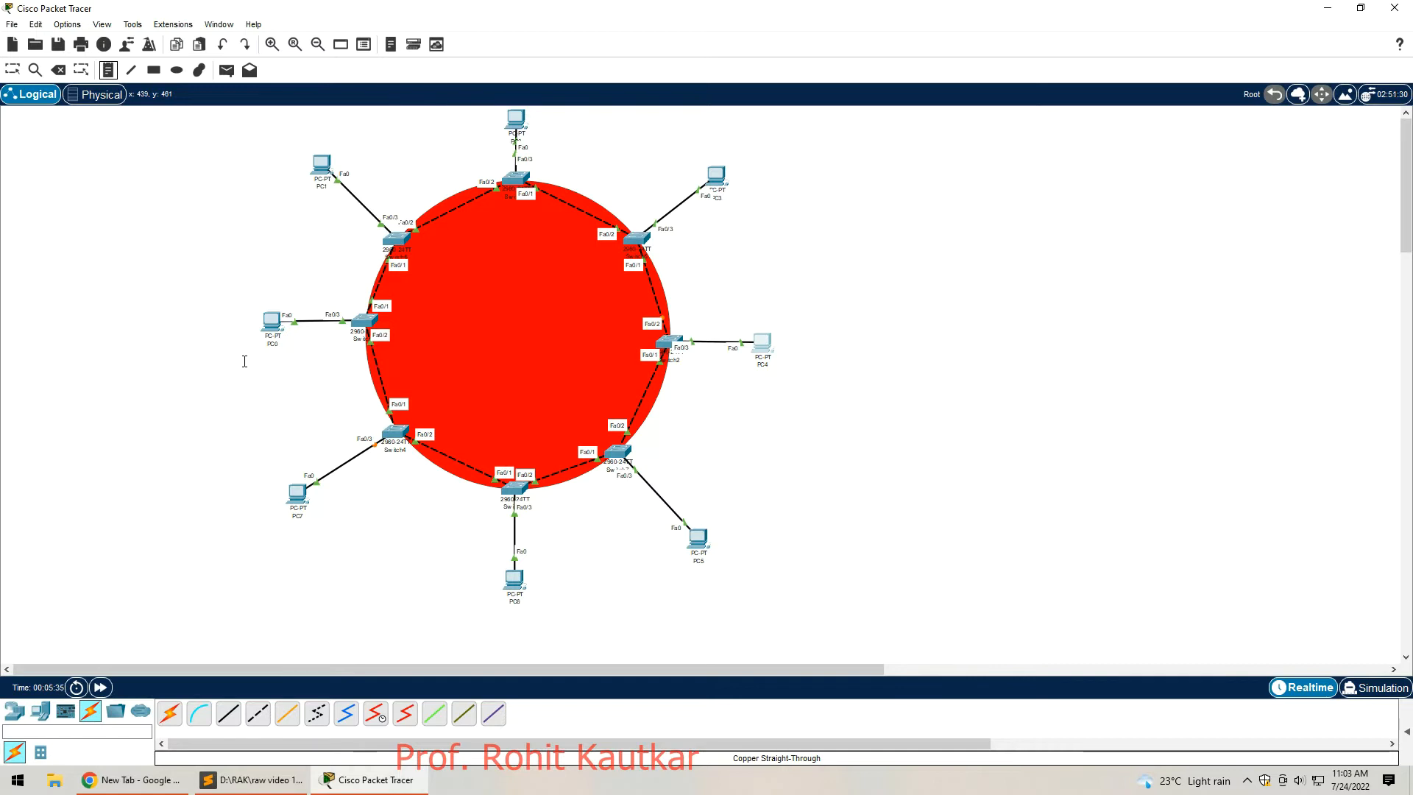
click(244, 361)
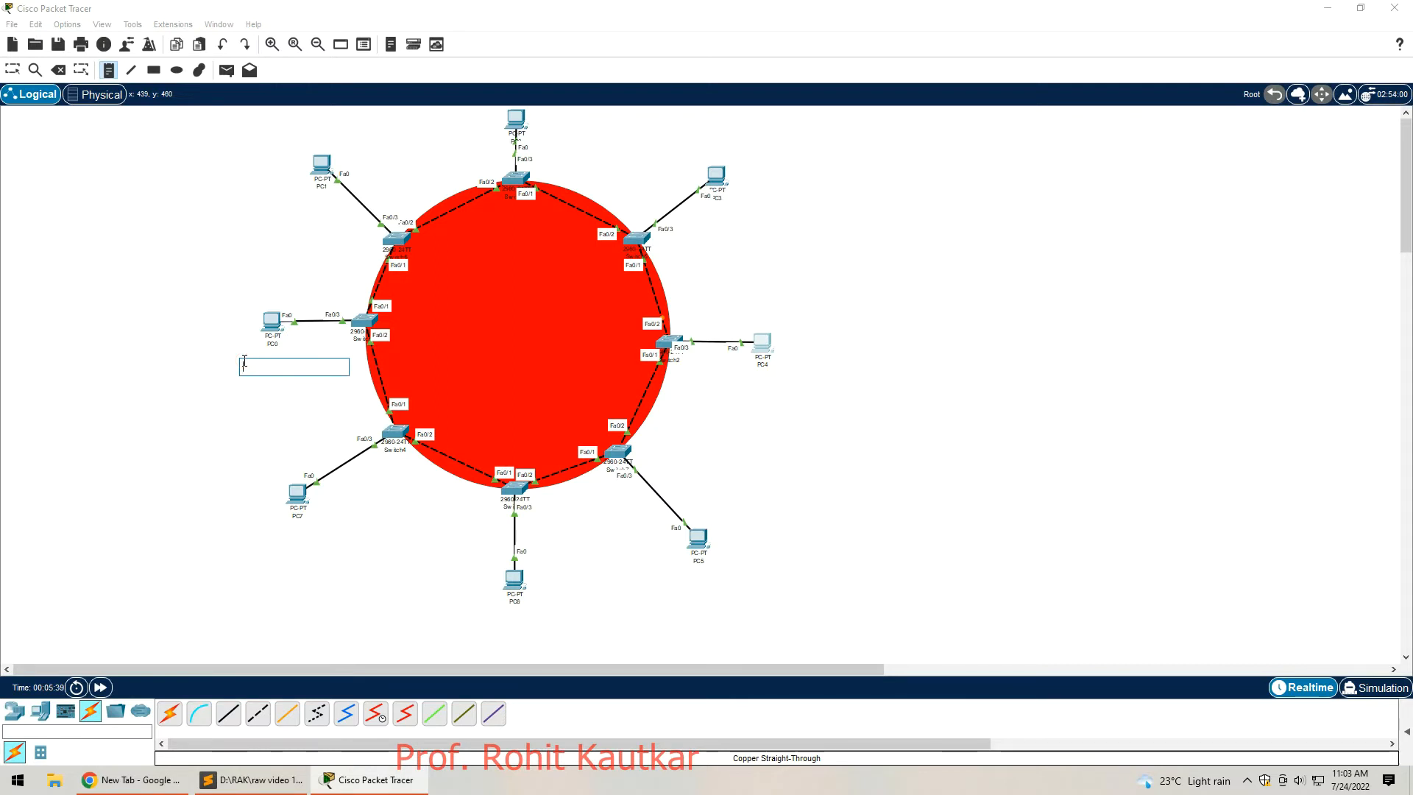
text(20.20.0.1)
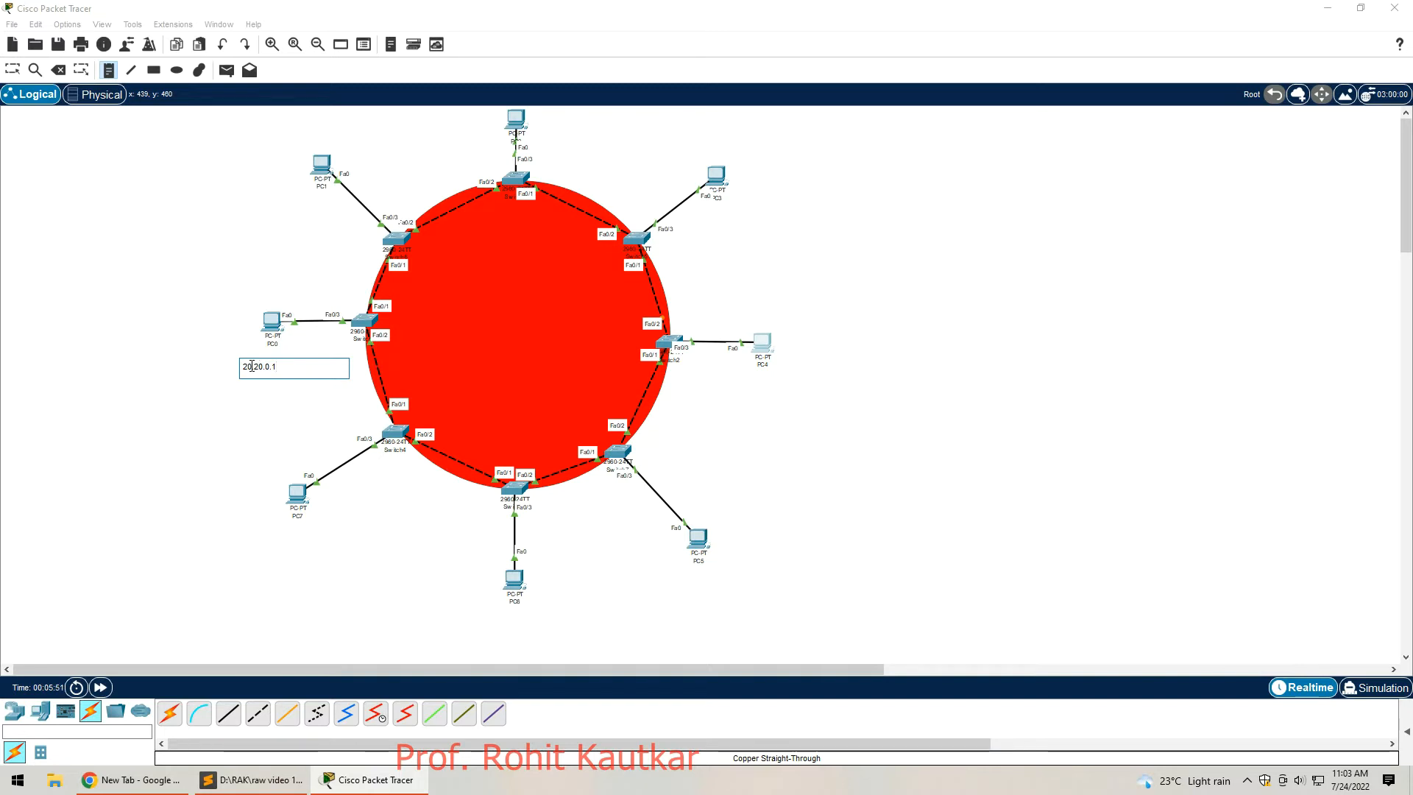
click(287, 201)
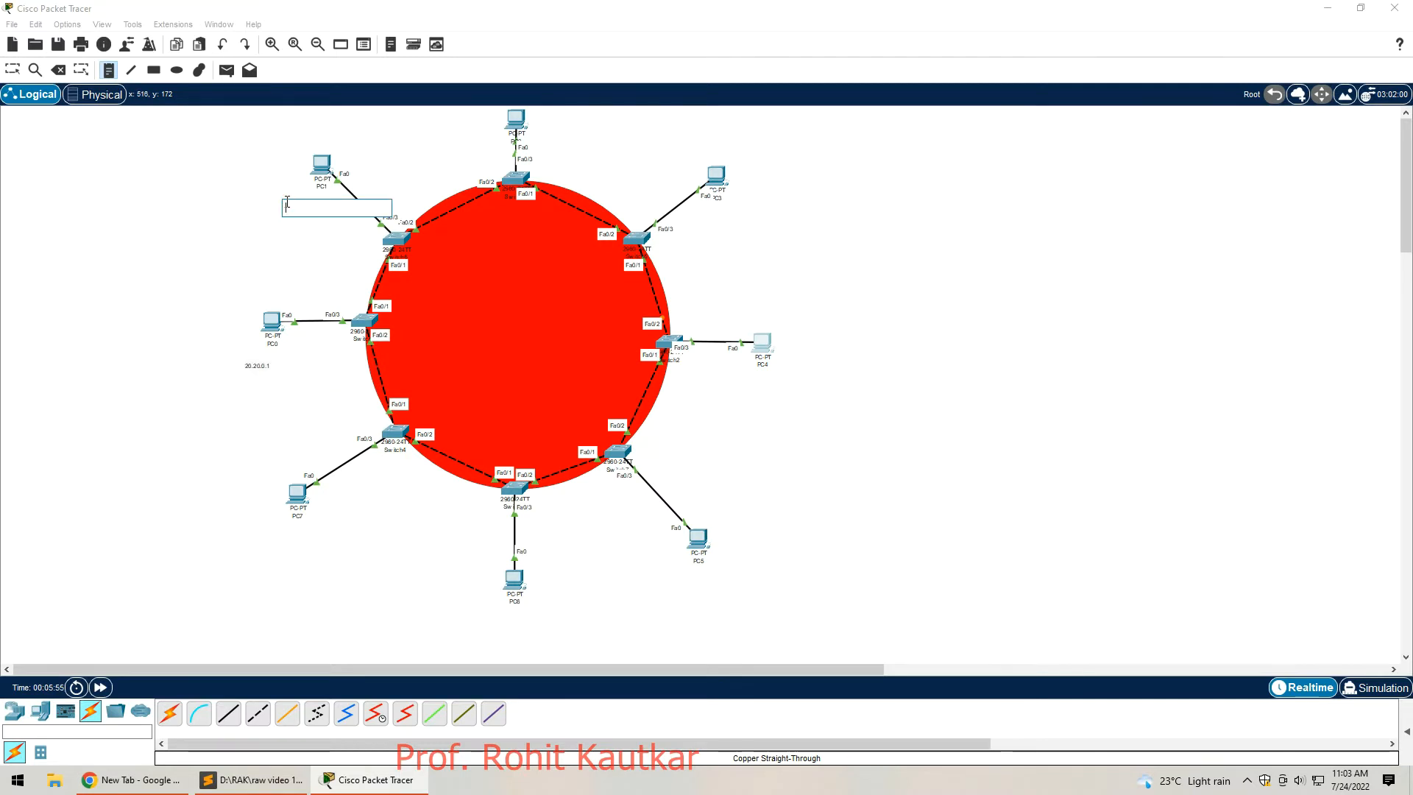
text(20.20.0.2)
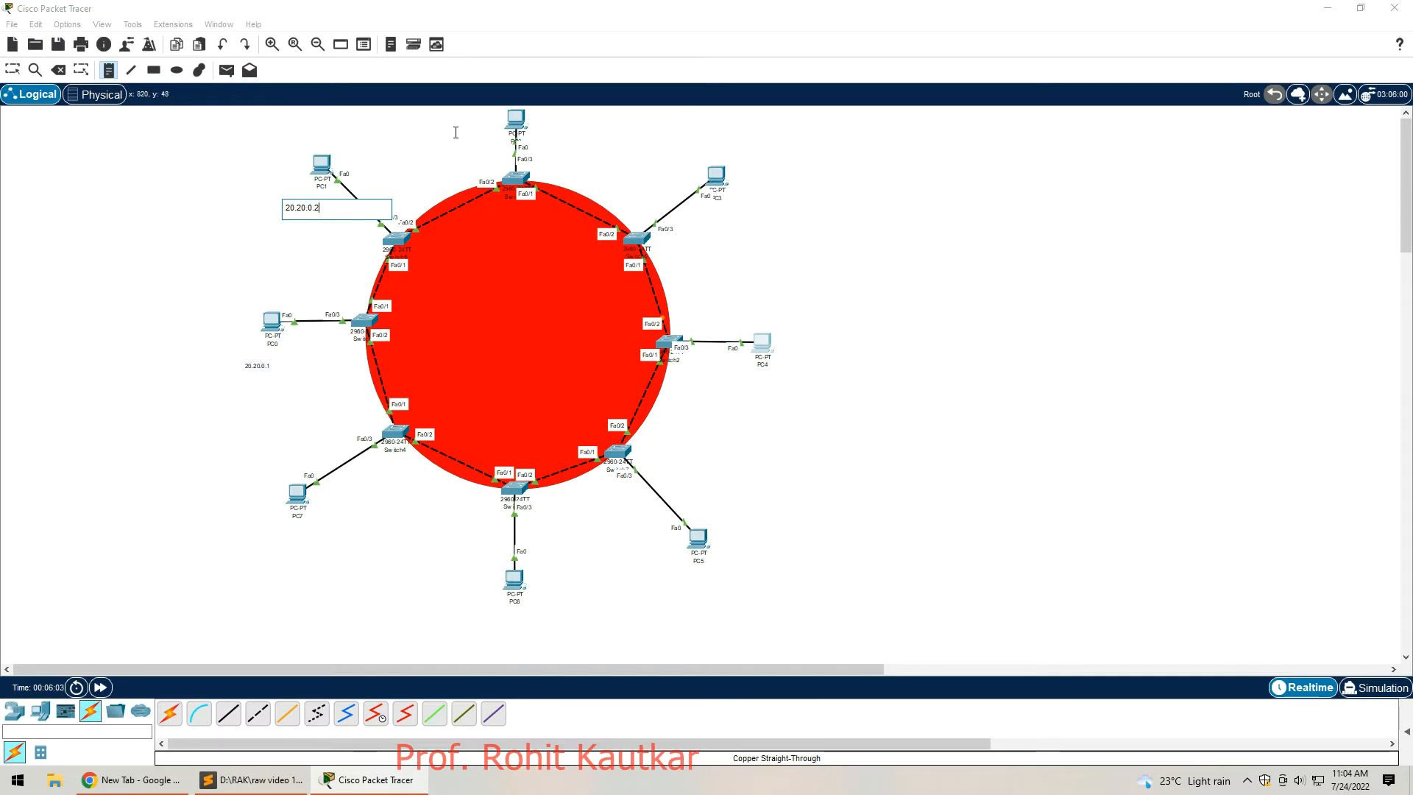
Step: Place text notes reading 20.20.0.3 beside PC2 and 20.20.0.4 below PC3
click(413, 122)
text(20.20.0.3)
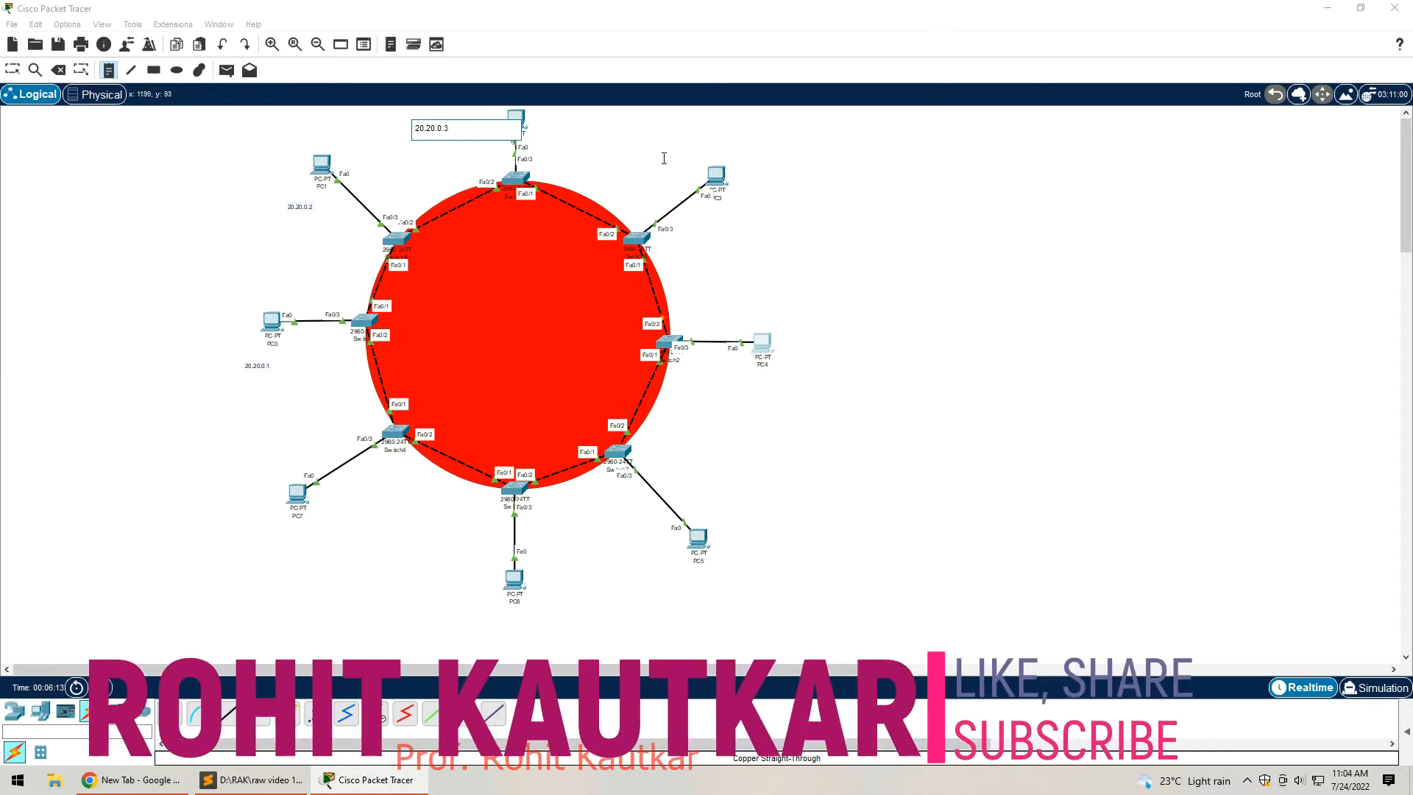
click(737, 202)
click(737, 202)
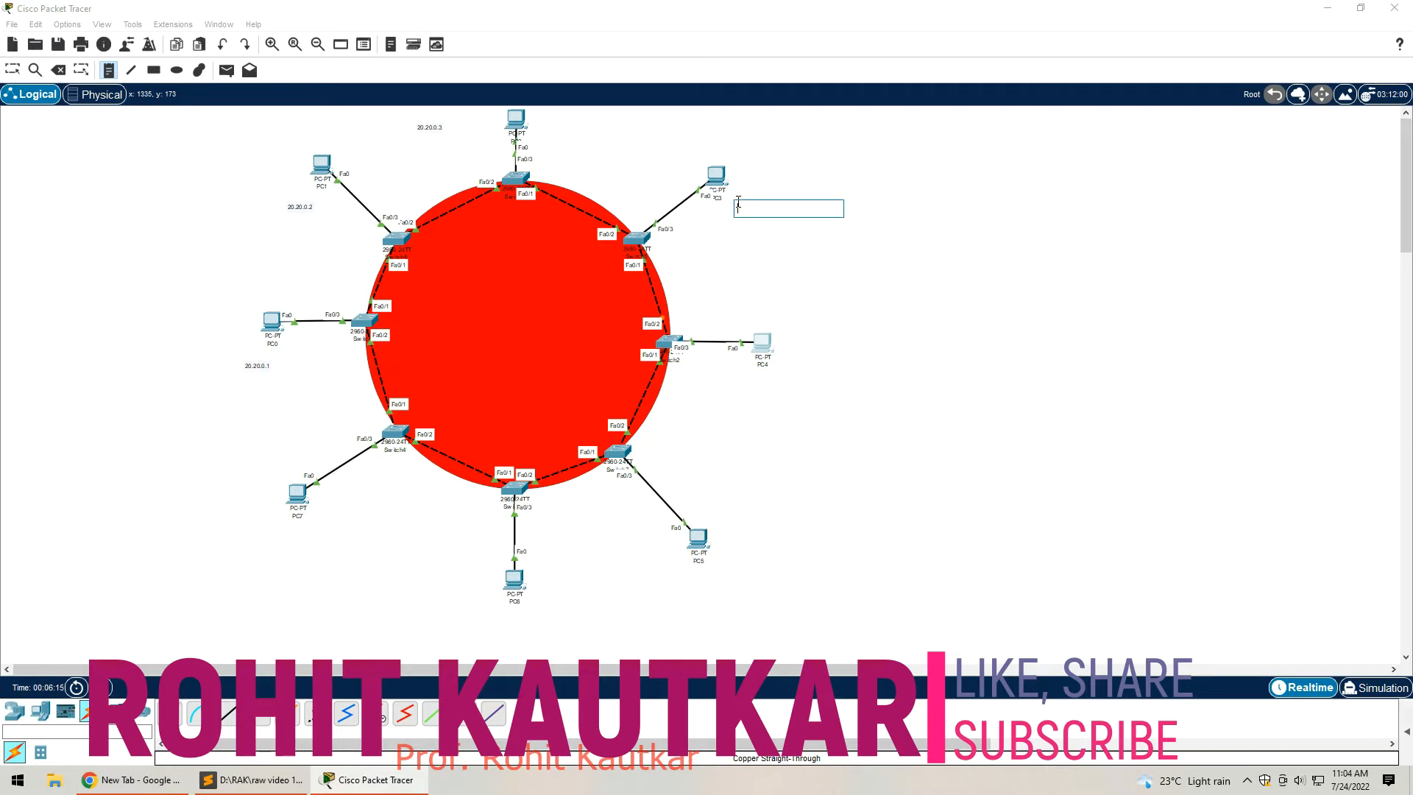
text(20.20.0.4)
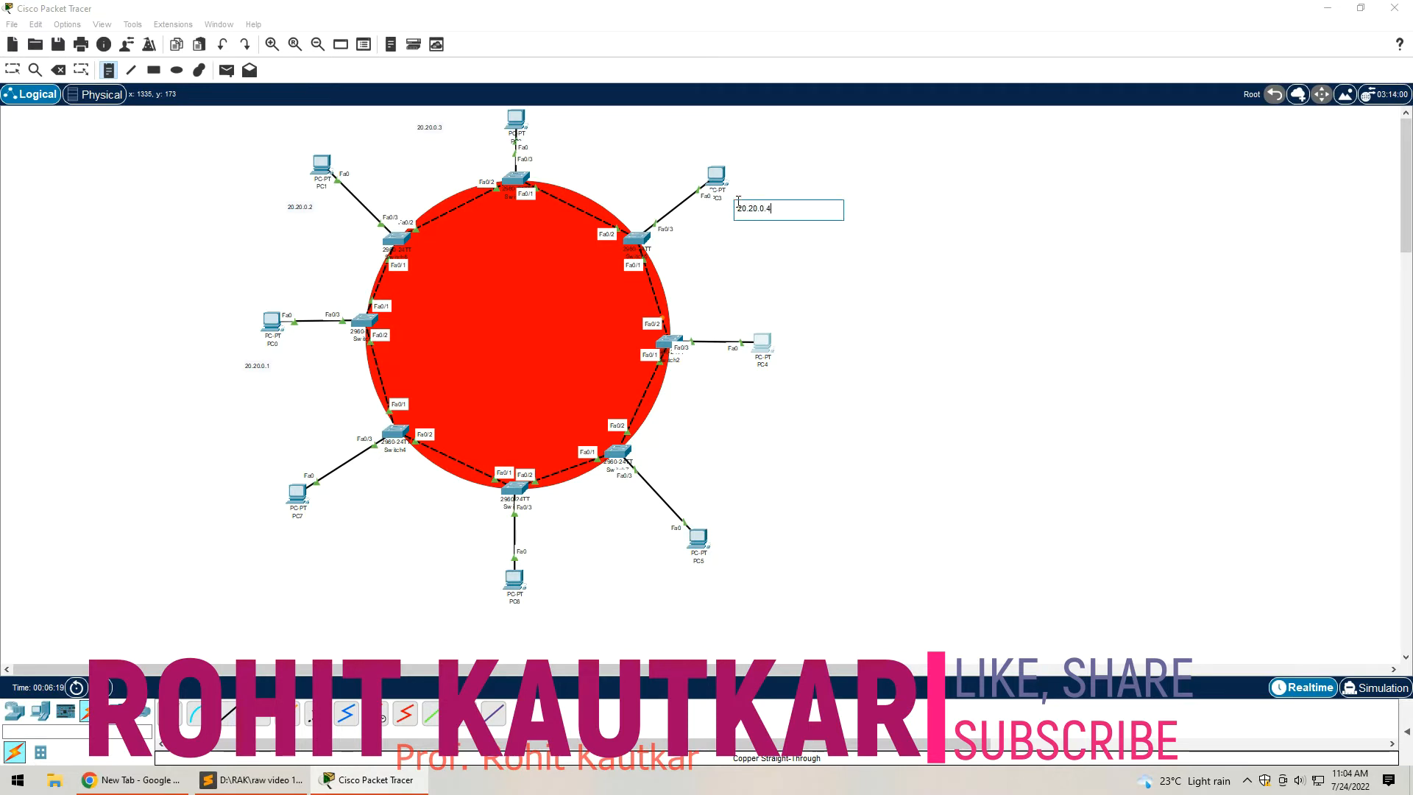
Step: Place text notes reading 20.20.0.5 below PC4 and 20.20.0.6 below PC5
click(752, 385)
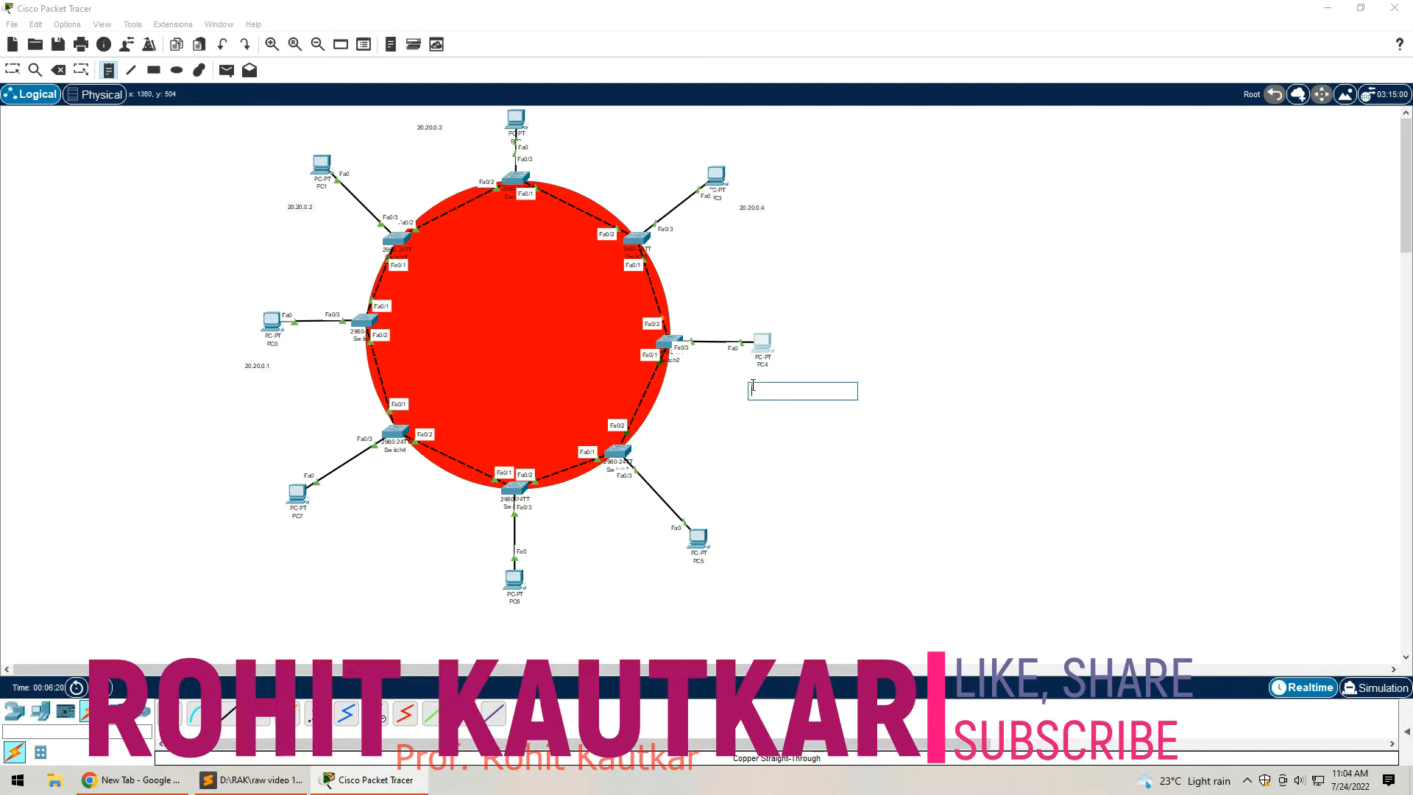
text(20.20.0.5)
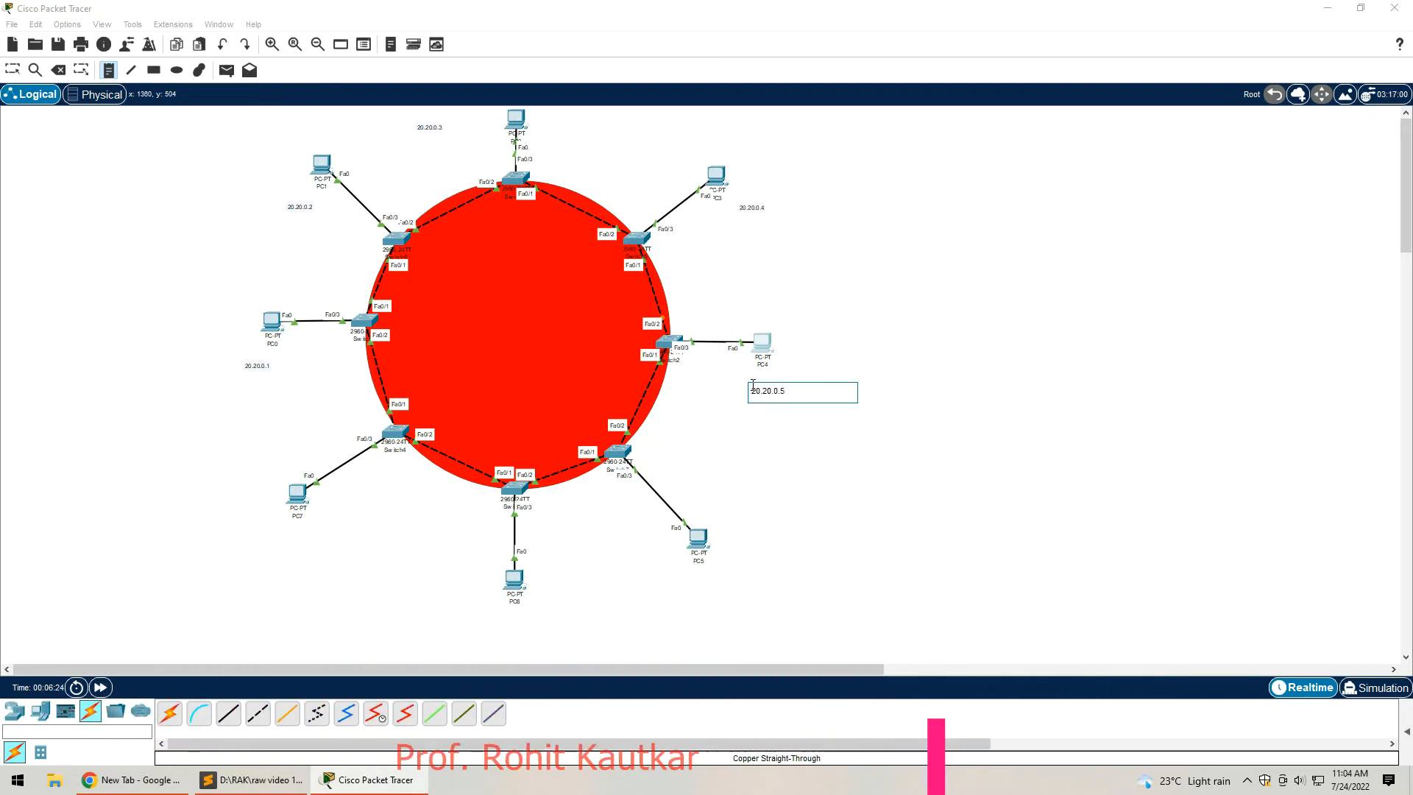
click(663, 583)
text(20.)
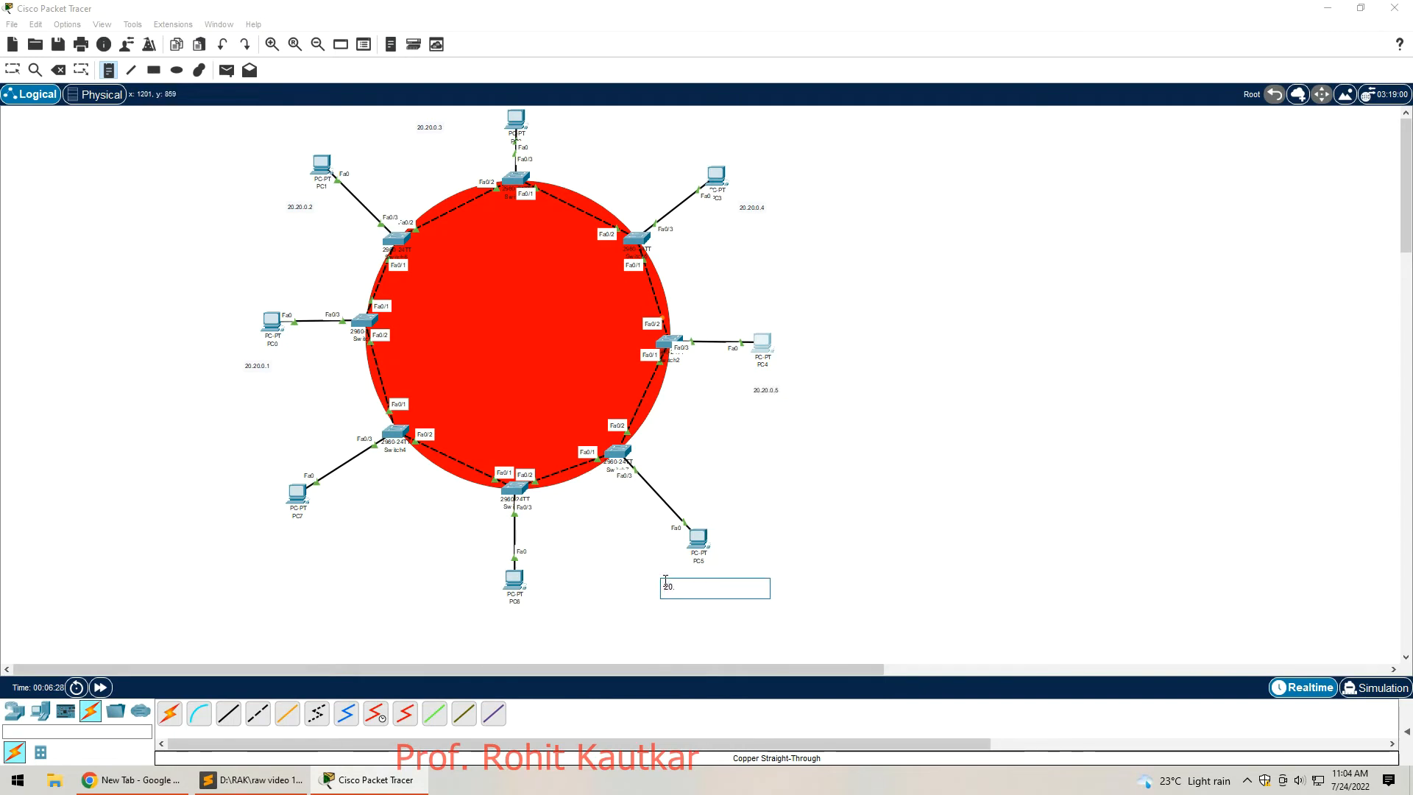
text(20.0.6)
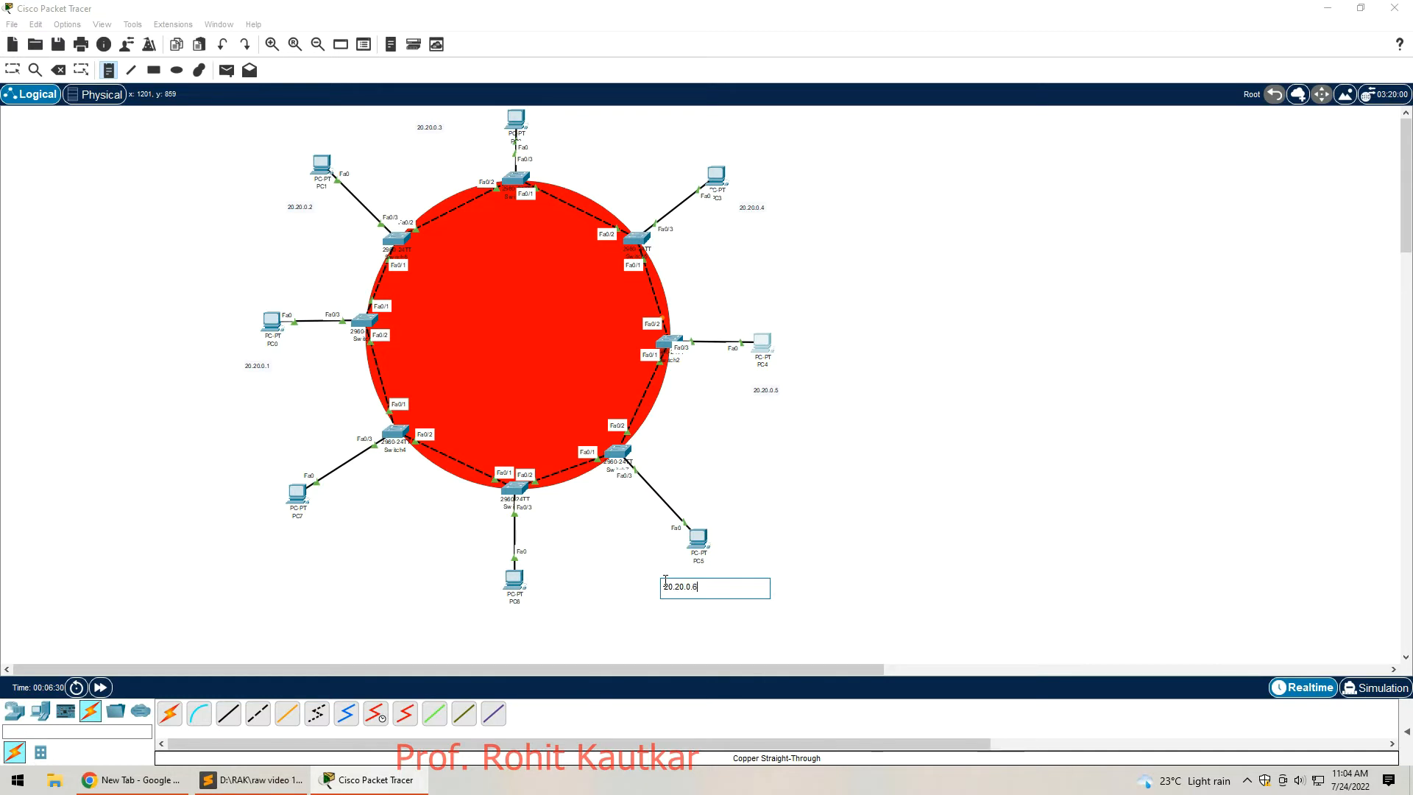
Step: Place text notes reading 20.20.0.7 below PC6 and 20.20.0.8 below PC7, and leave note placement
click(487, 623)
text(20.20.0.7)
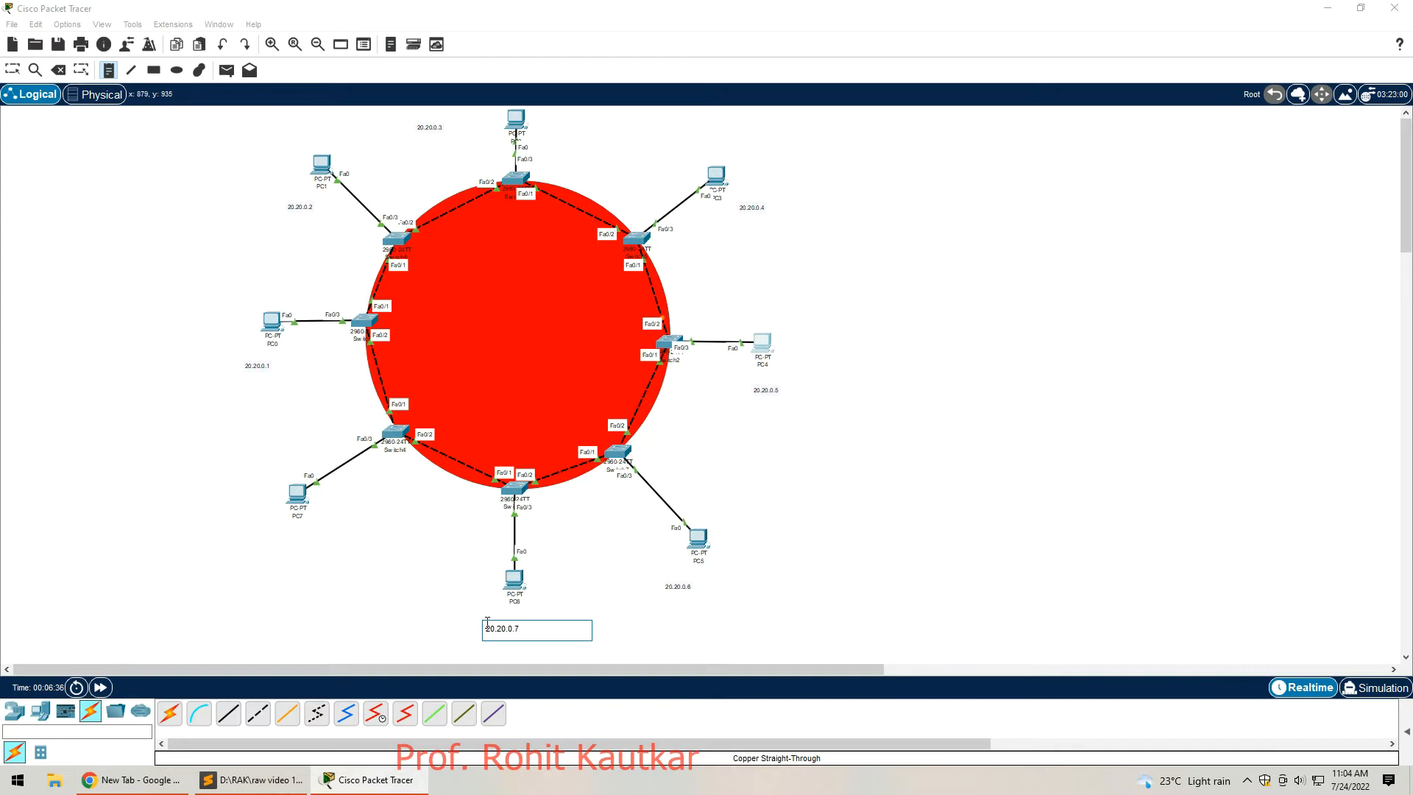
click(278, 544)
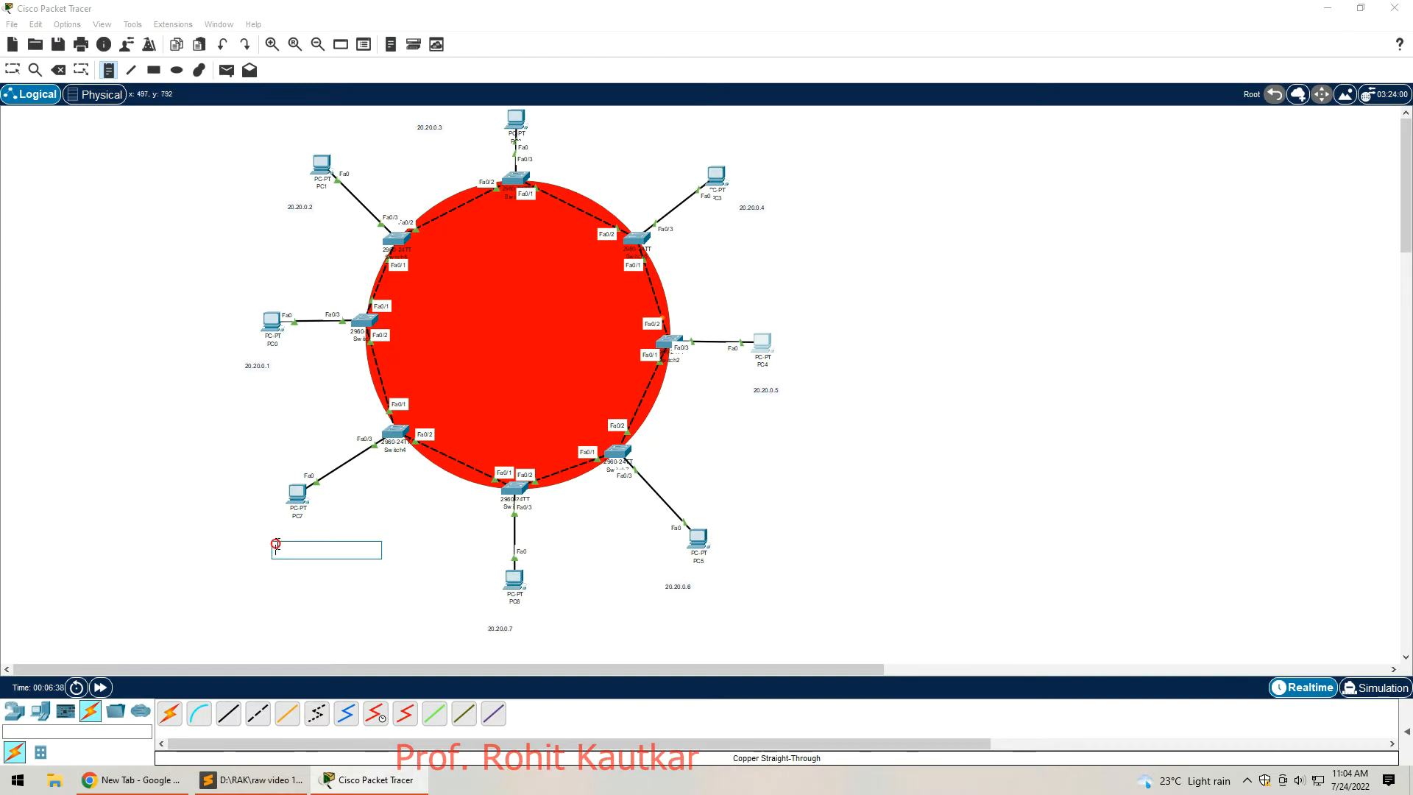
text(20.20.0.8)
click(15, 71)
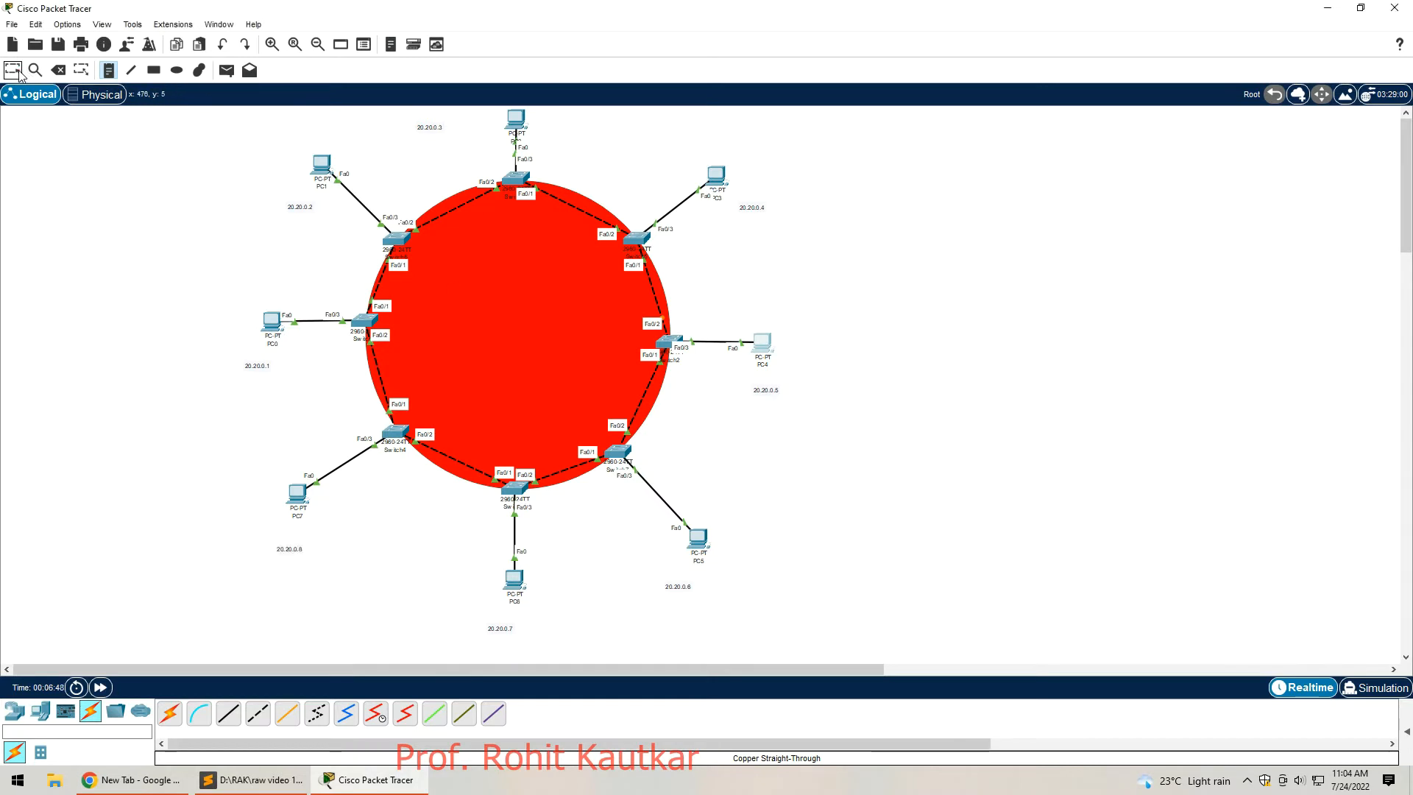
Step: Set PC0's static IPv4 address to 20.20.0.1 in its IP configuration
click(271, 324)
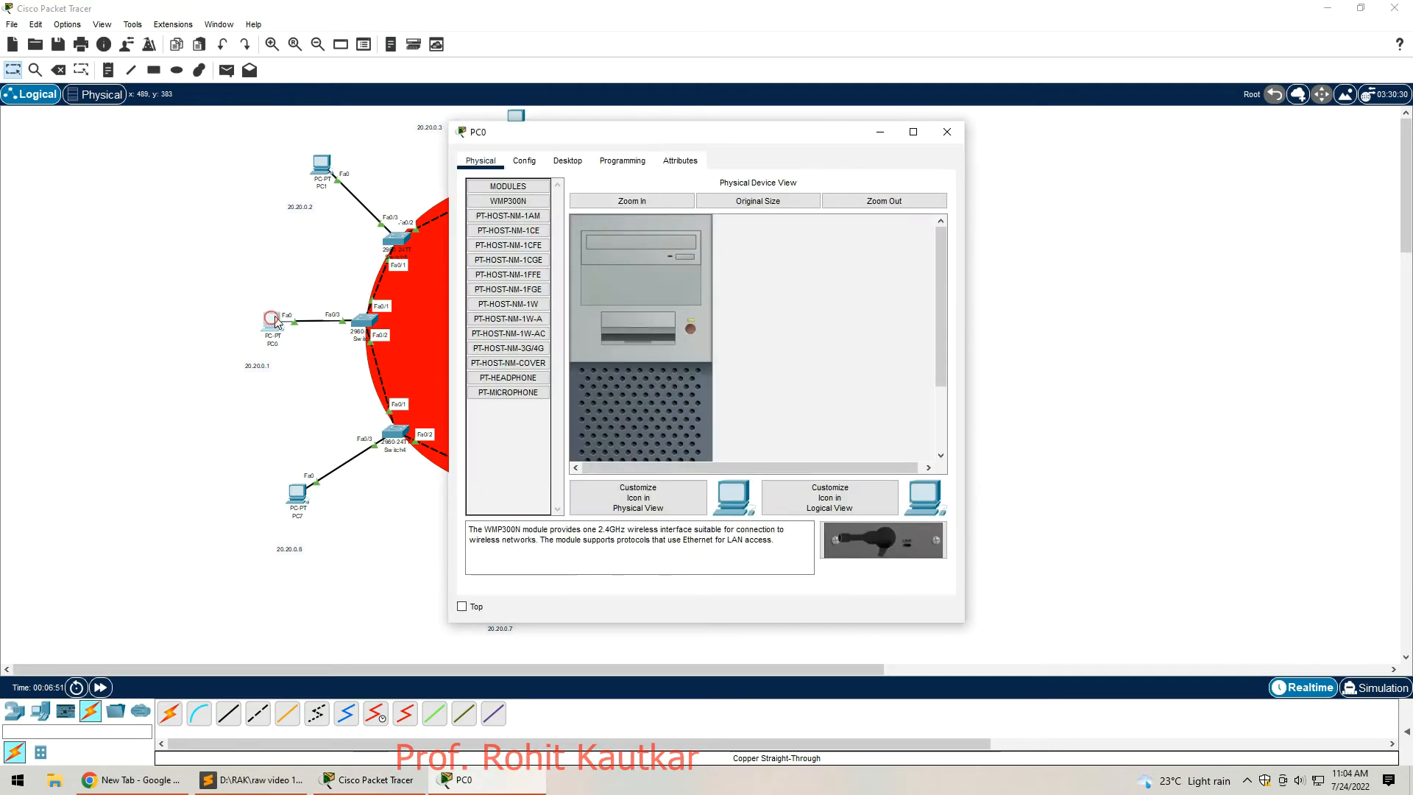
click(567, 160)
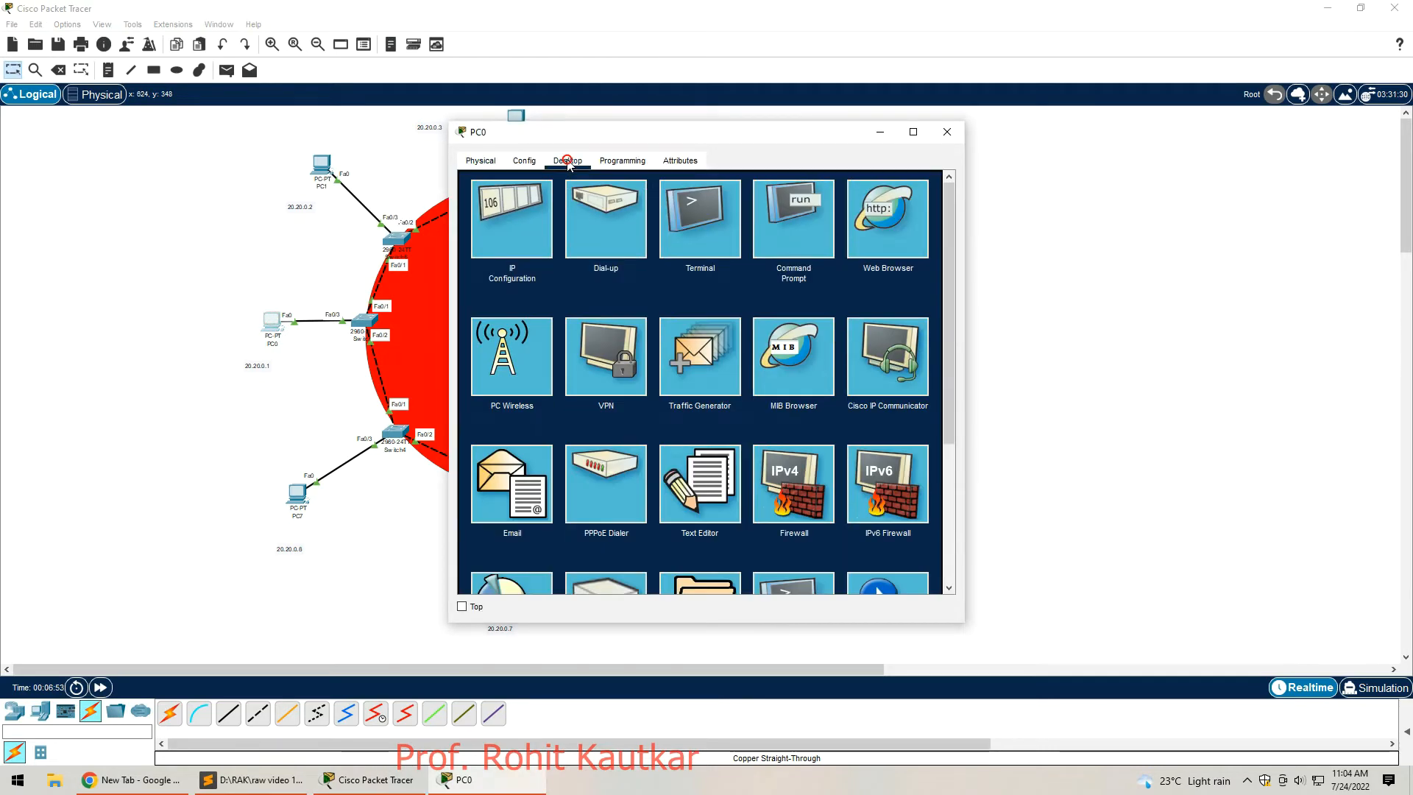
click(520, 219)
click(651, 262)
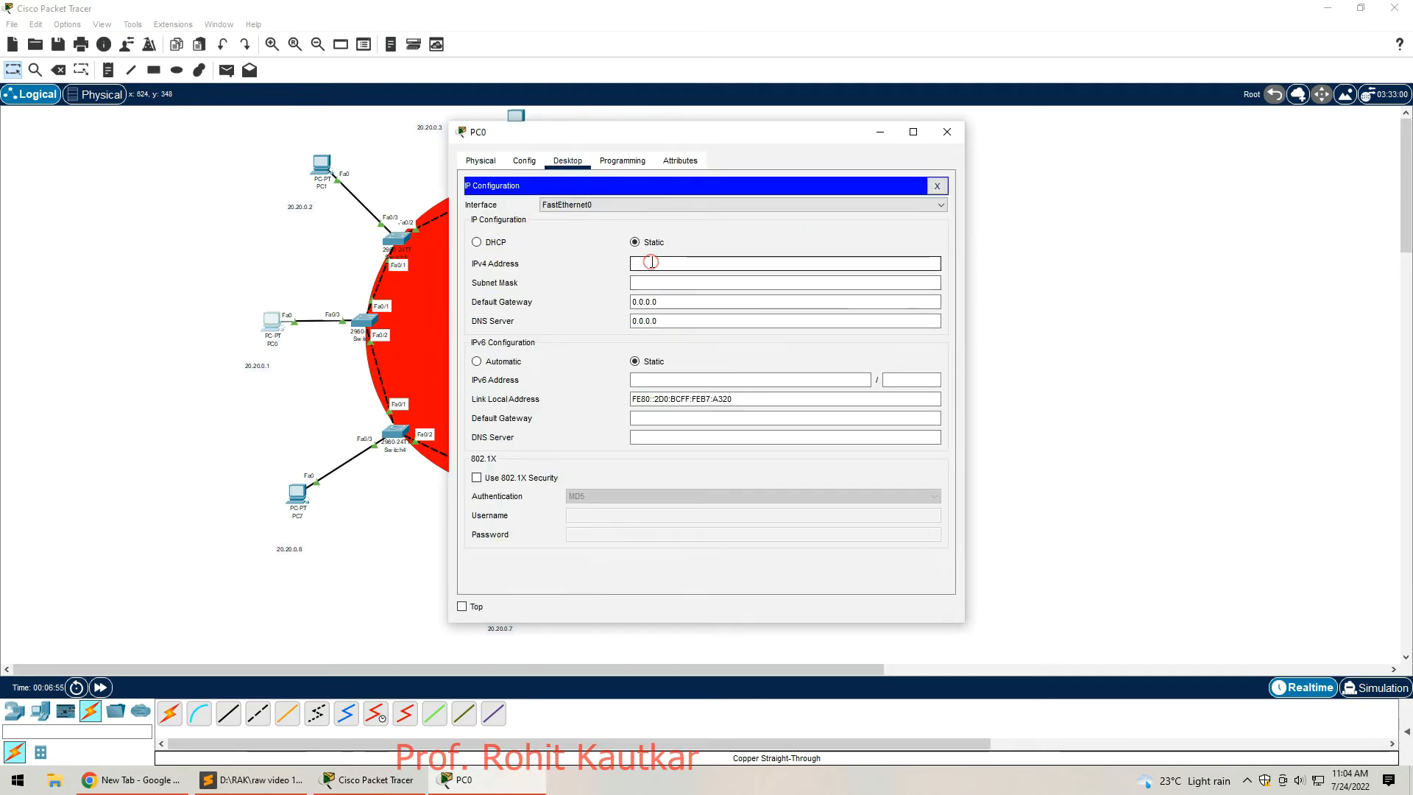
text(20.20.0.1)
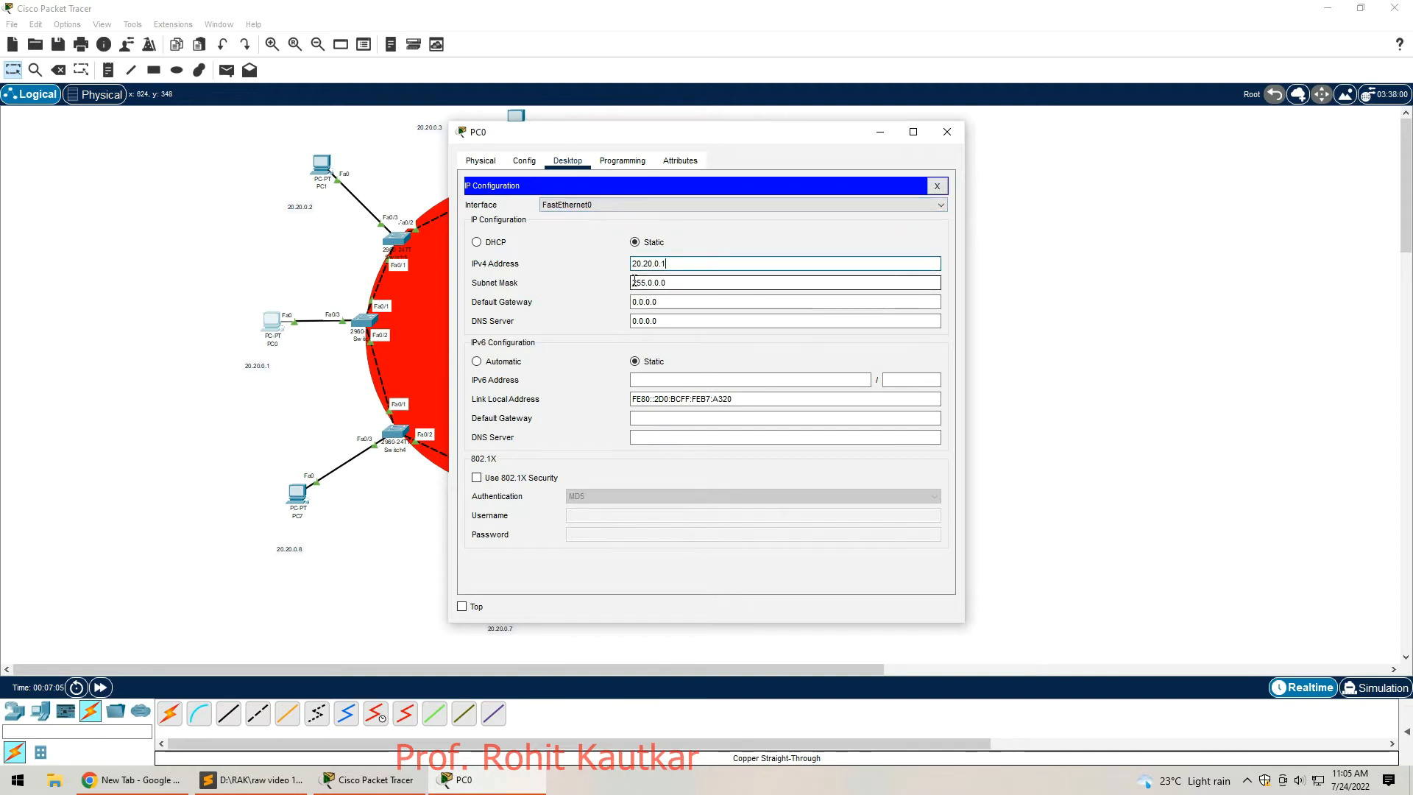
Step: Close PC0's window and set PC1's static IPv4 address to 20.20.0.2 with subnet mask 255.0.0.0, closing its window
click(936, 188)
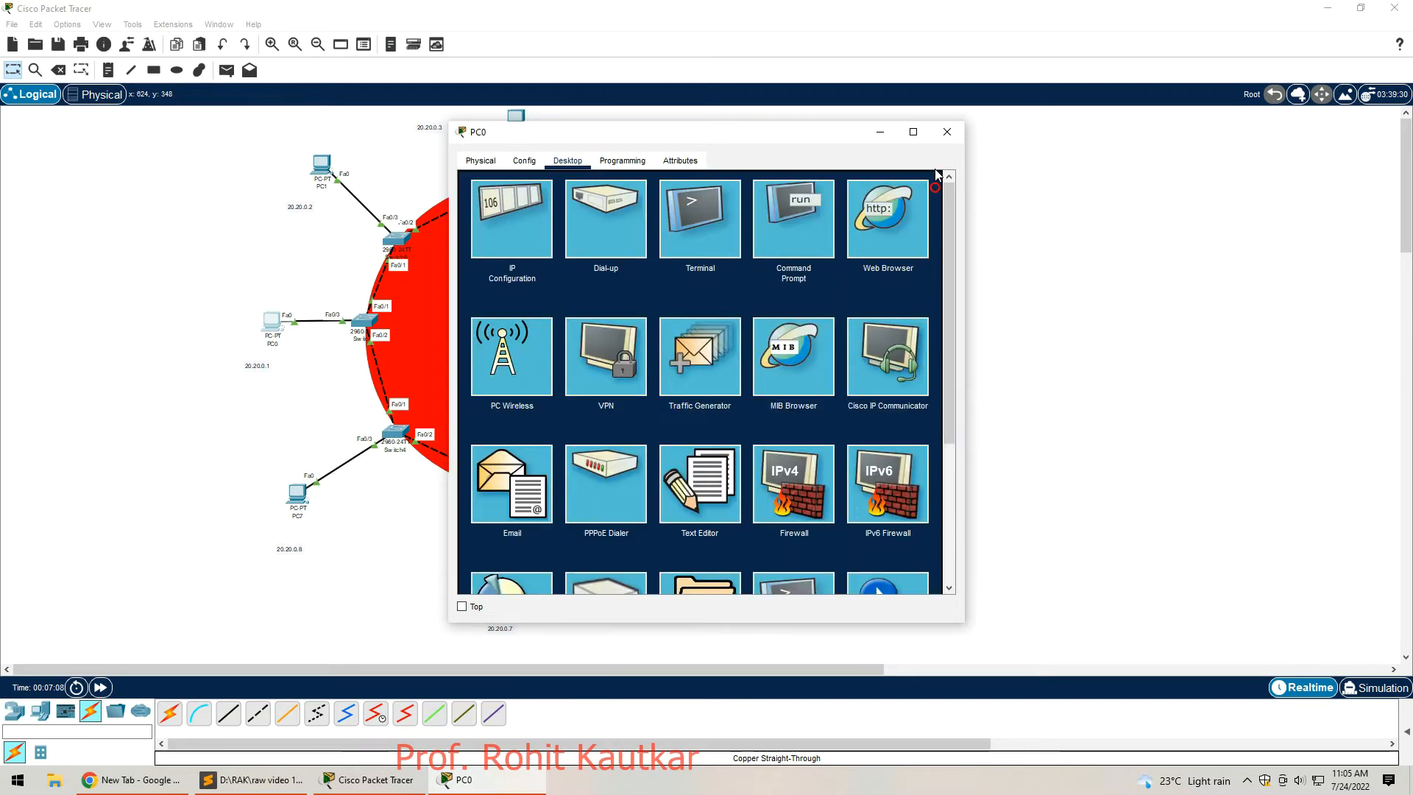
click(947, 131)
click(321, 165)
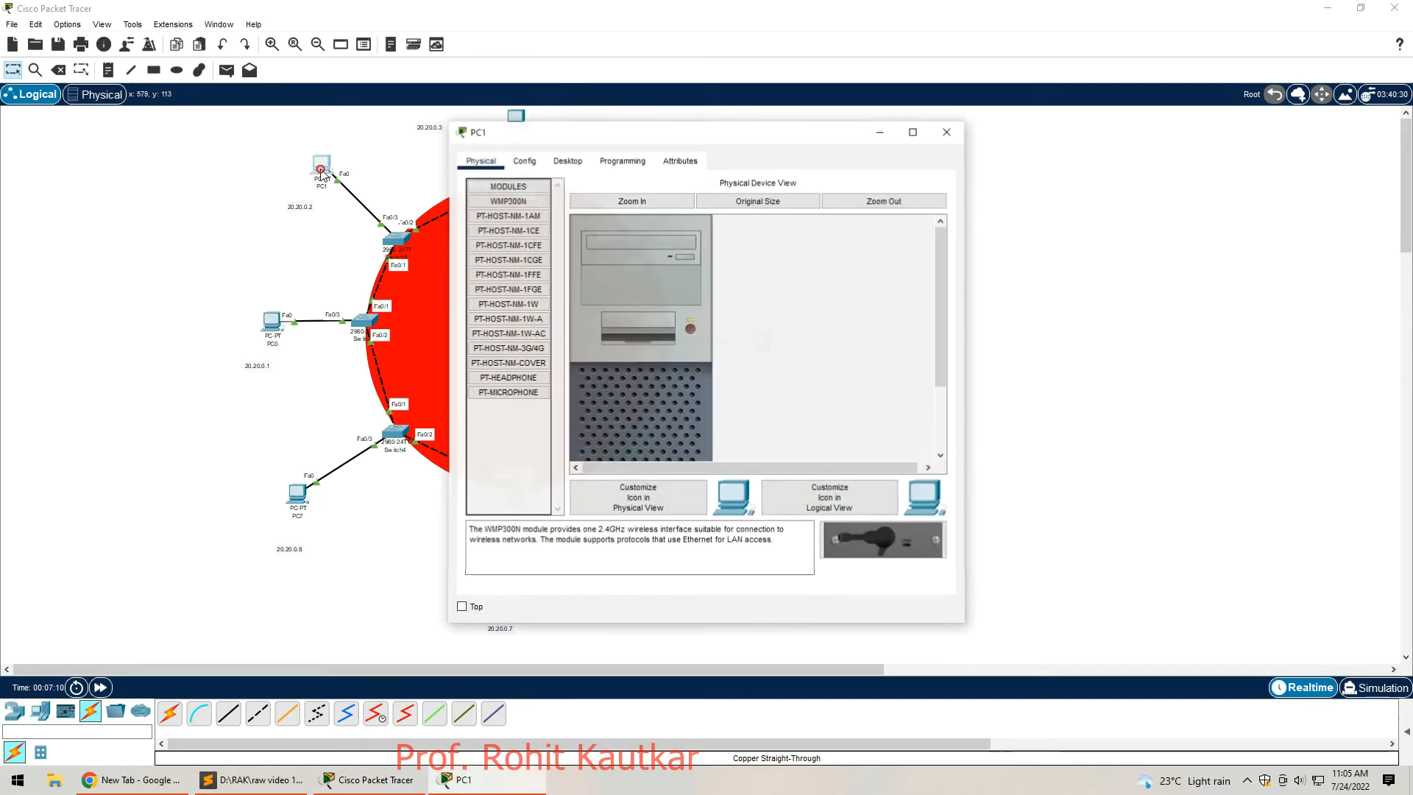
click(565, 160)
click(513, 221)
click(645, 261)
text(20.2)
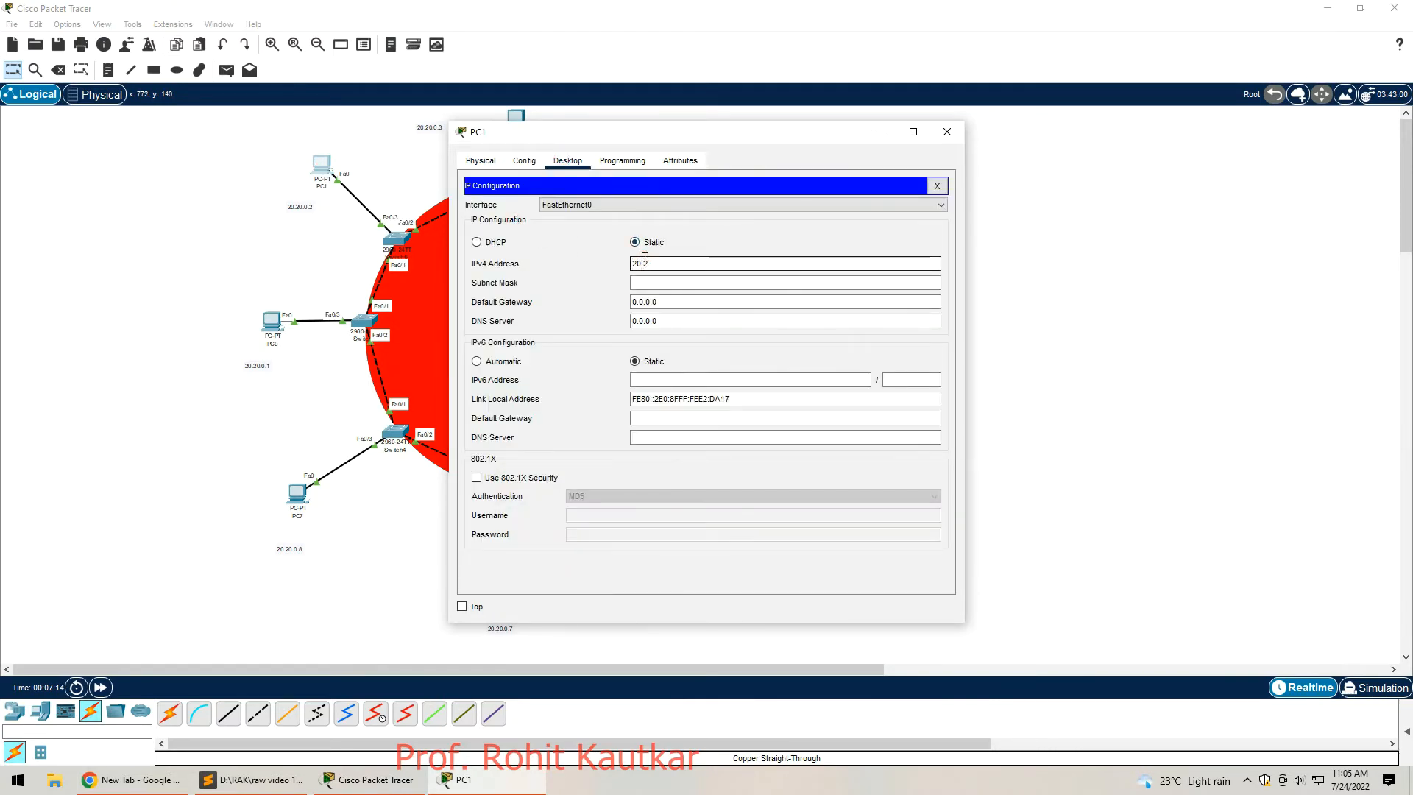
text(0.0.)
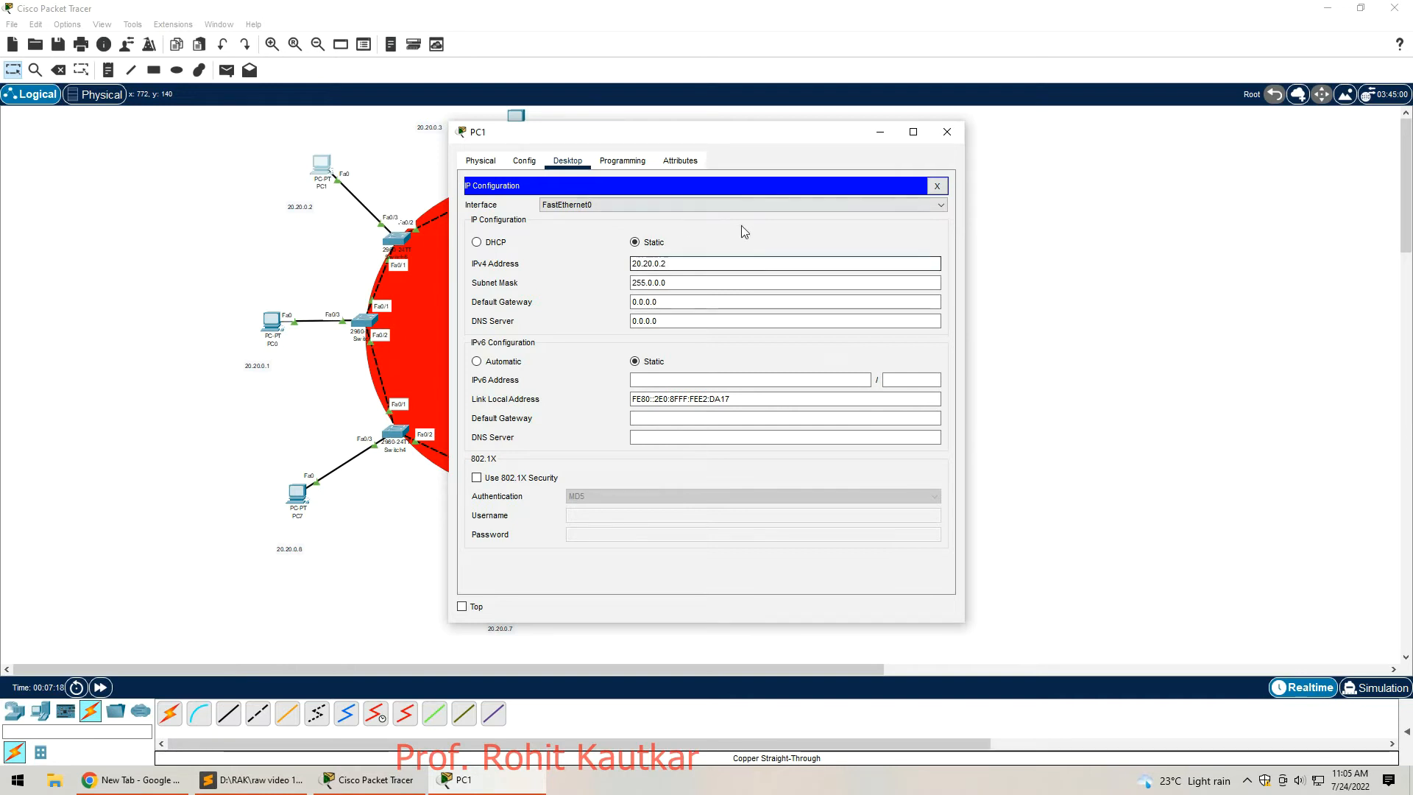
click(937, 185)
click(947, 132)
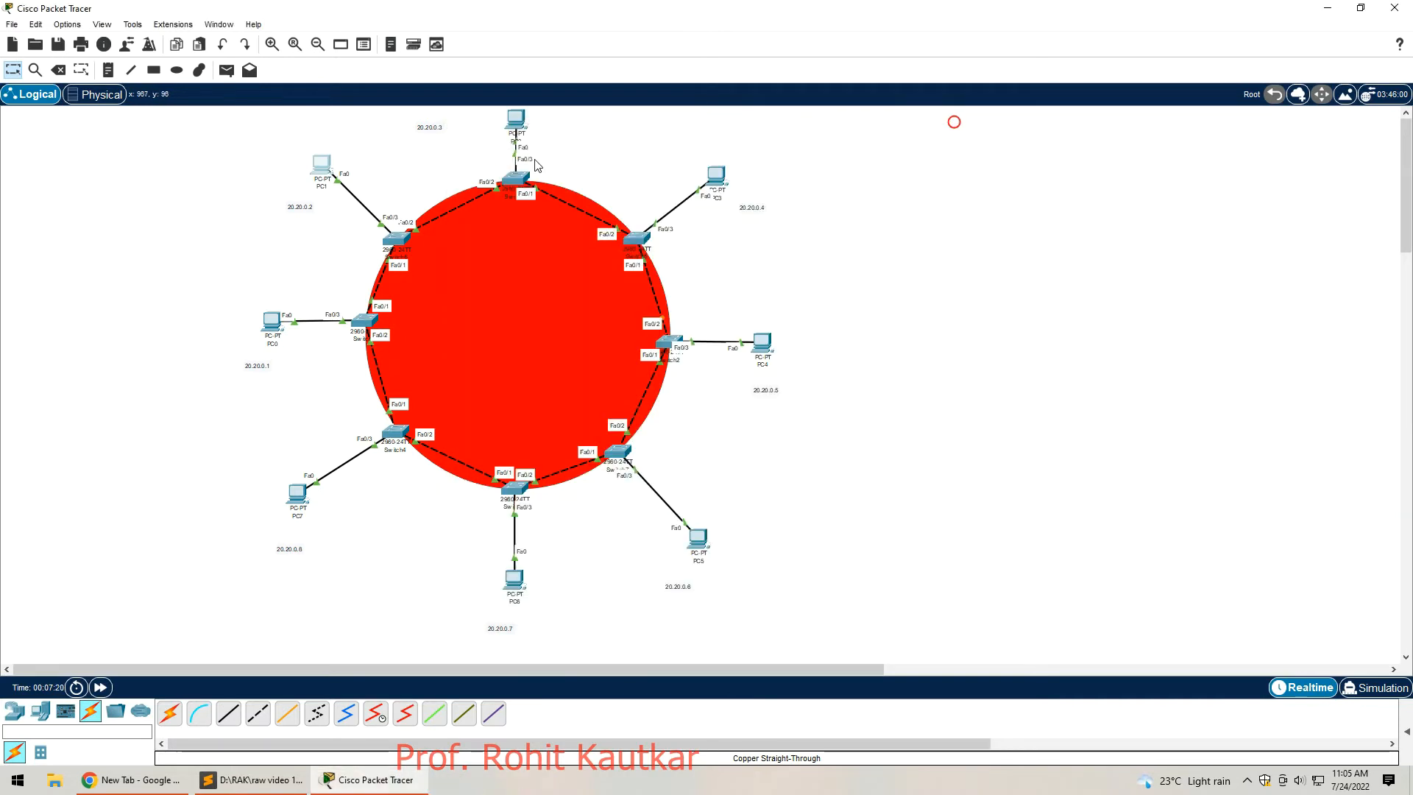
Step: Set PC2's static IPv4 address to 20.20.0.3 with subnet mask 255.0.0.0 and close its window
click(516, 120)
click(568, 161)
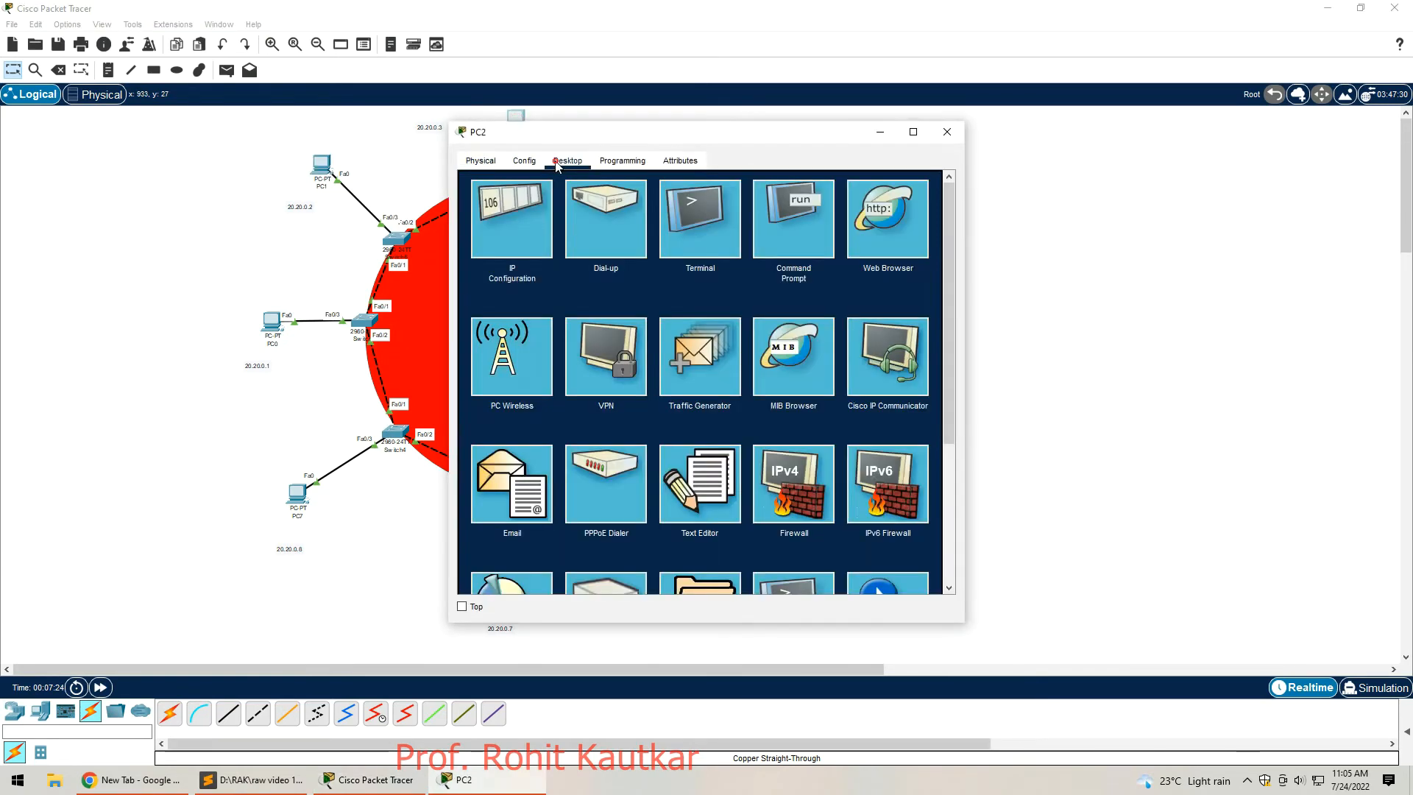
click(519, 200)
click(678, 265)
text(20.20.0.3)
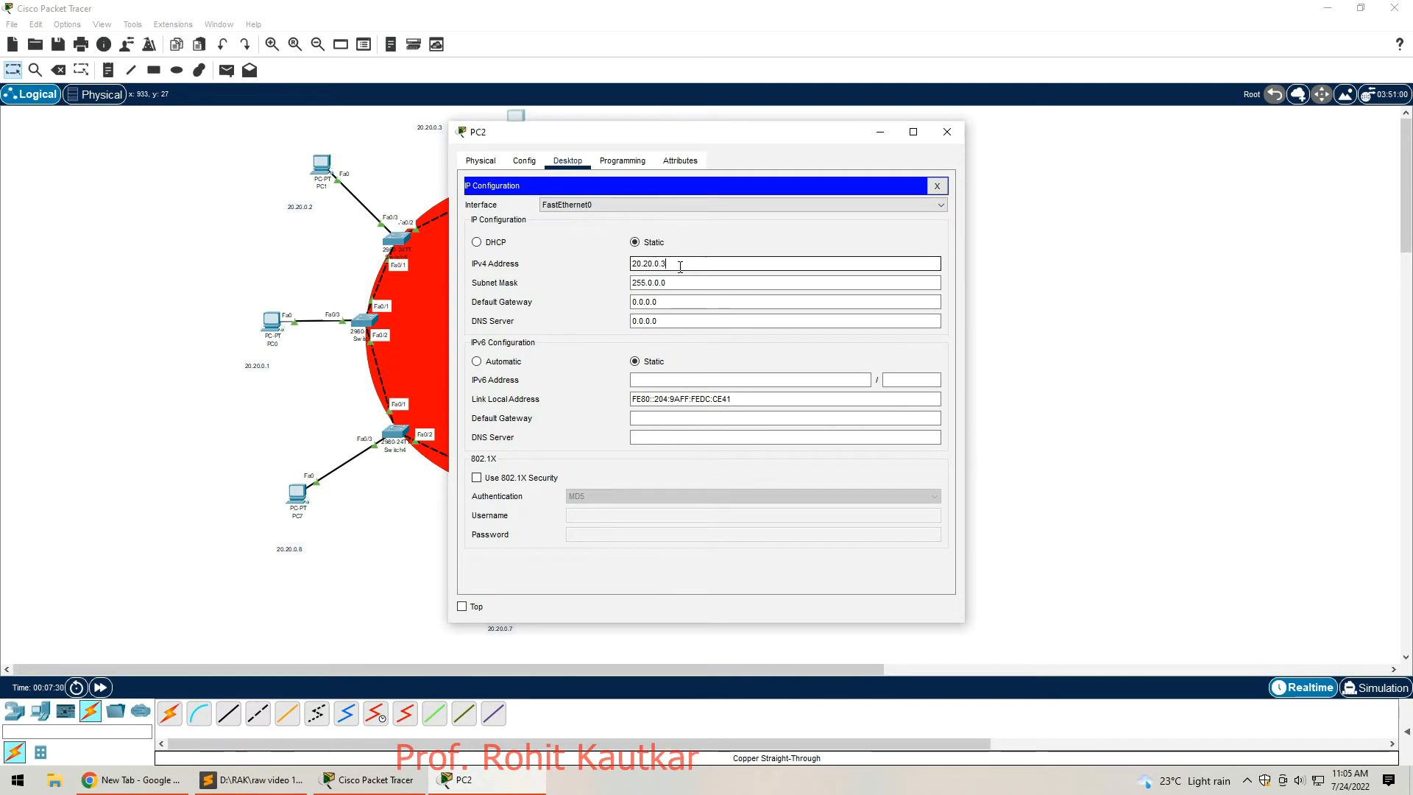
click(937, 186)
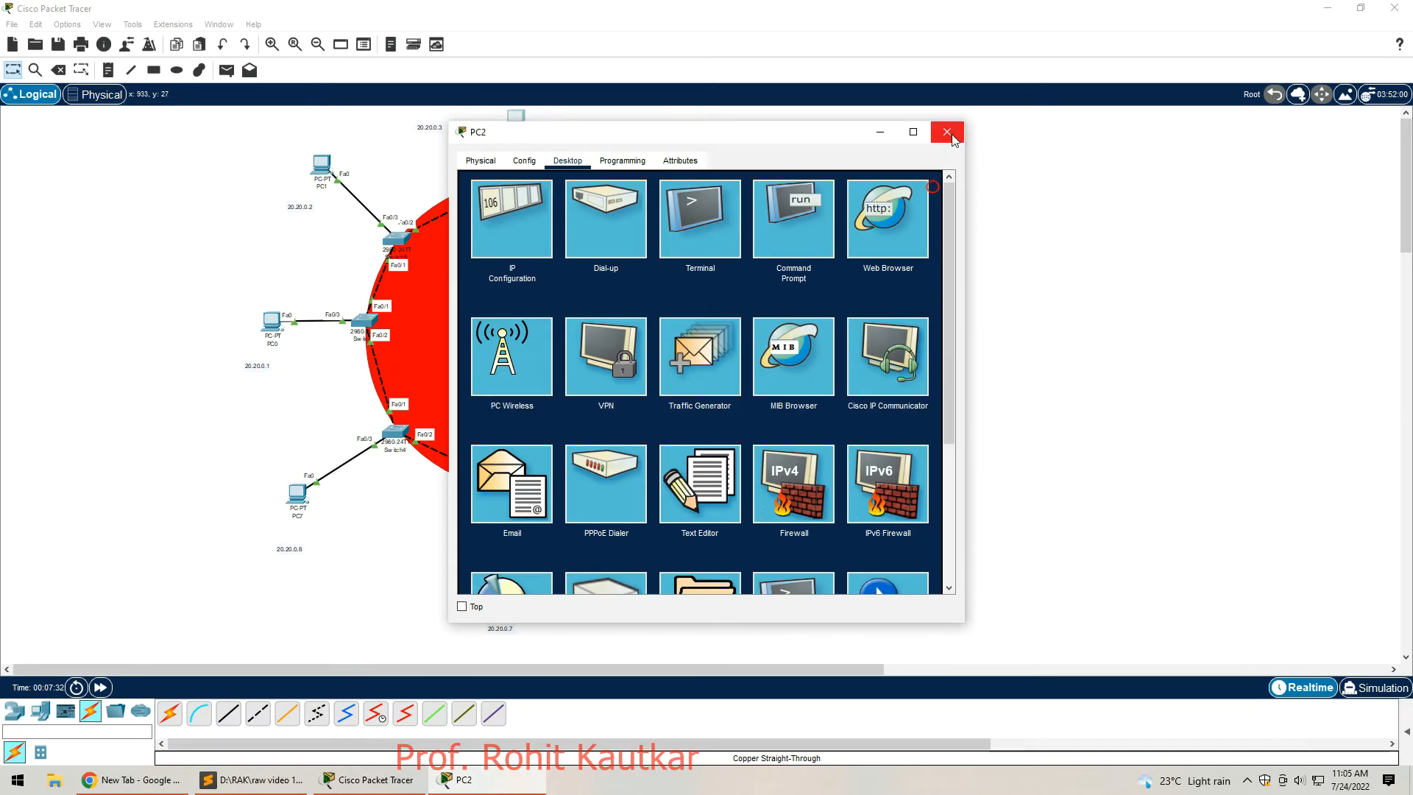
click(947, 131)
Step: Set PC3's static IPv4 address to 20.20.0.4 with subnet mask 255.0.0.0 and close its window
click(716, 177)
click(566, 161)
click(512, 219)
click(658, 265)
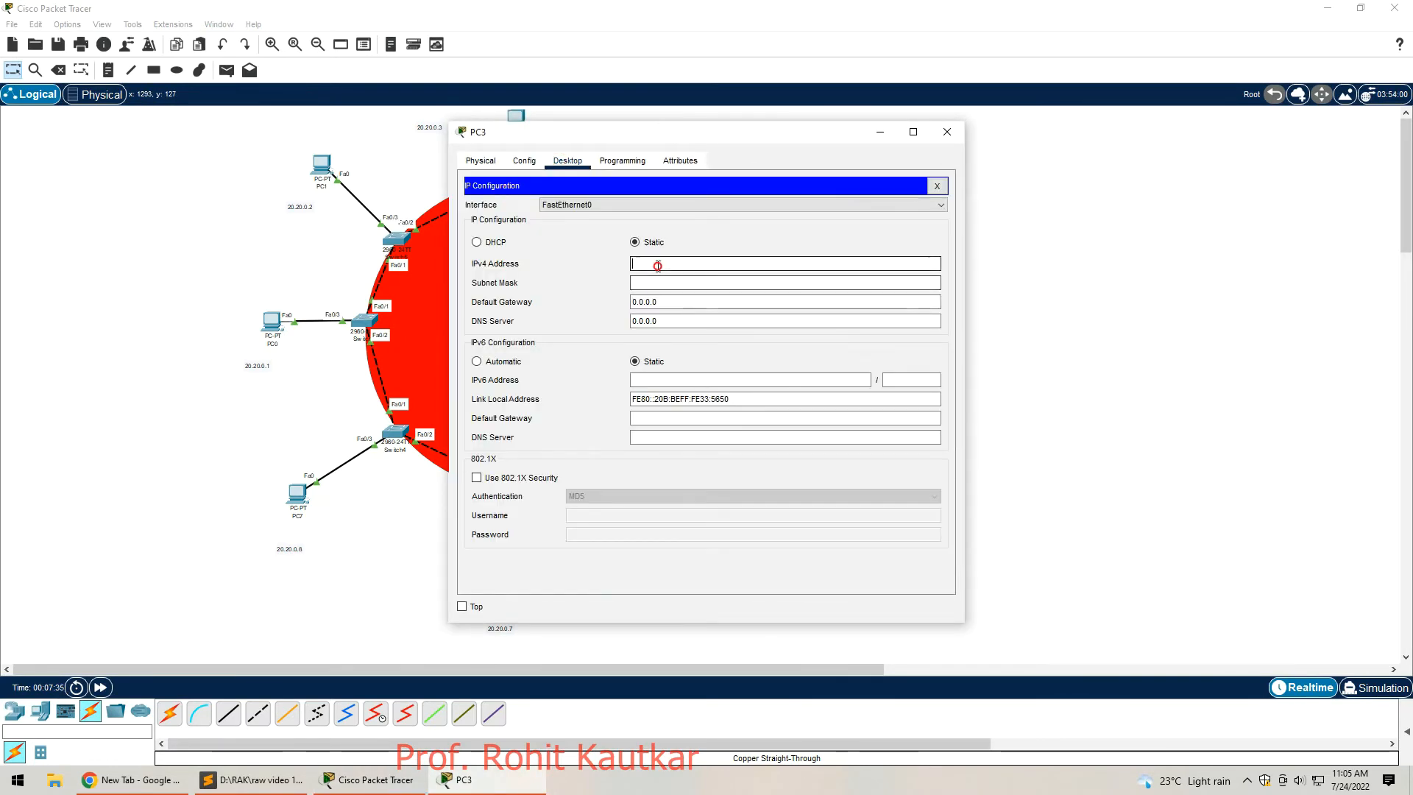
text(20.20.0)
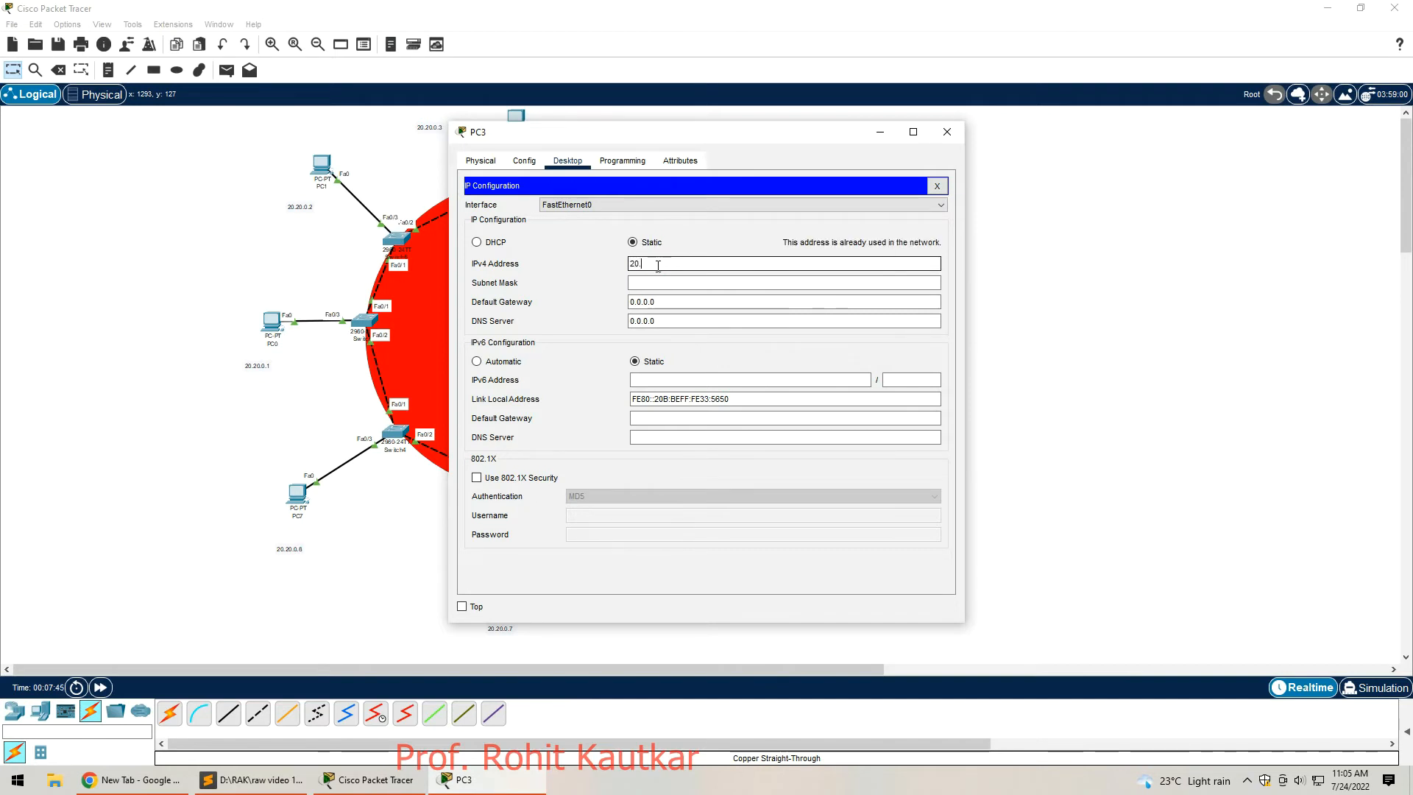
text(.)
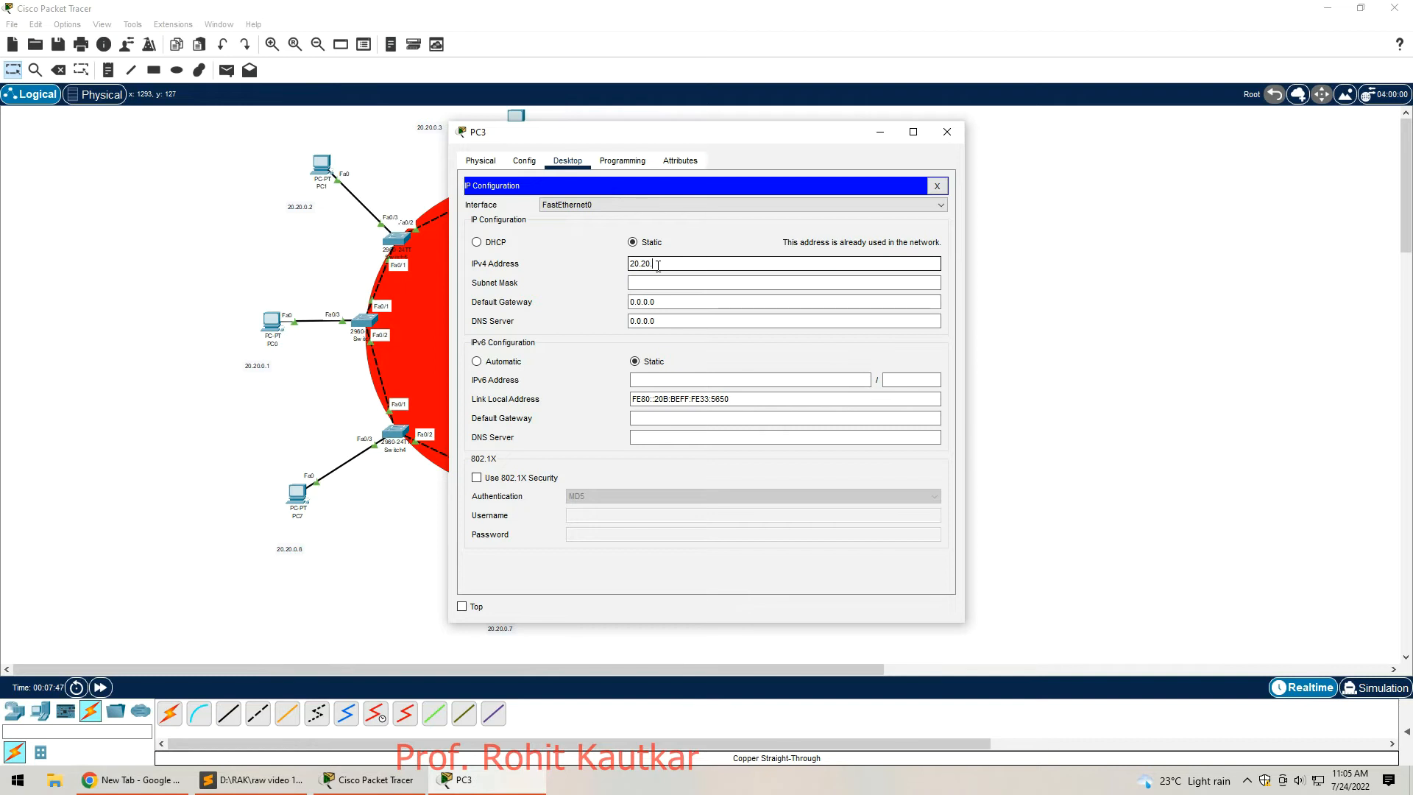
text(0.4)
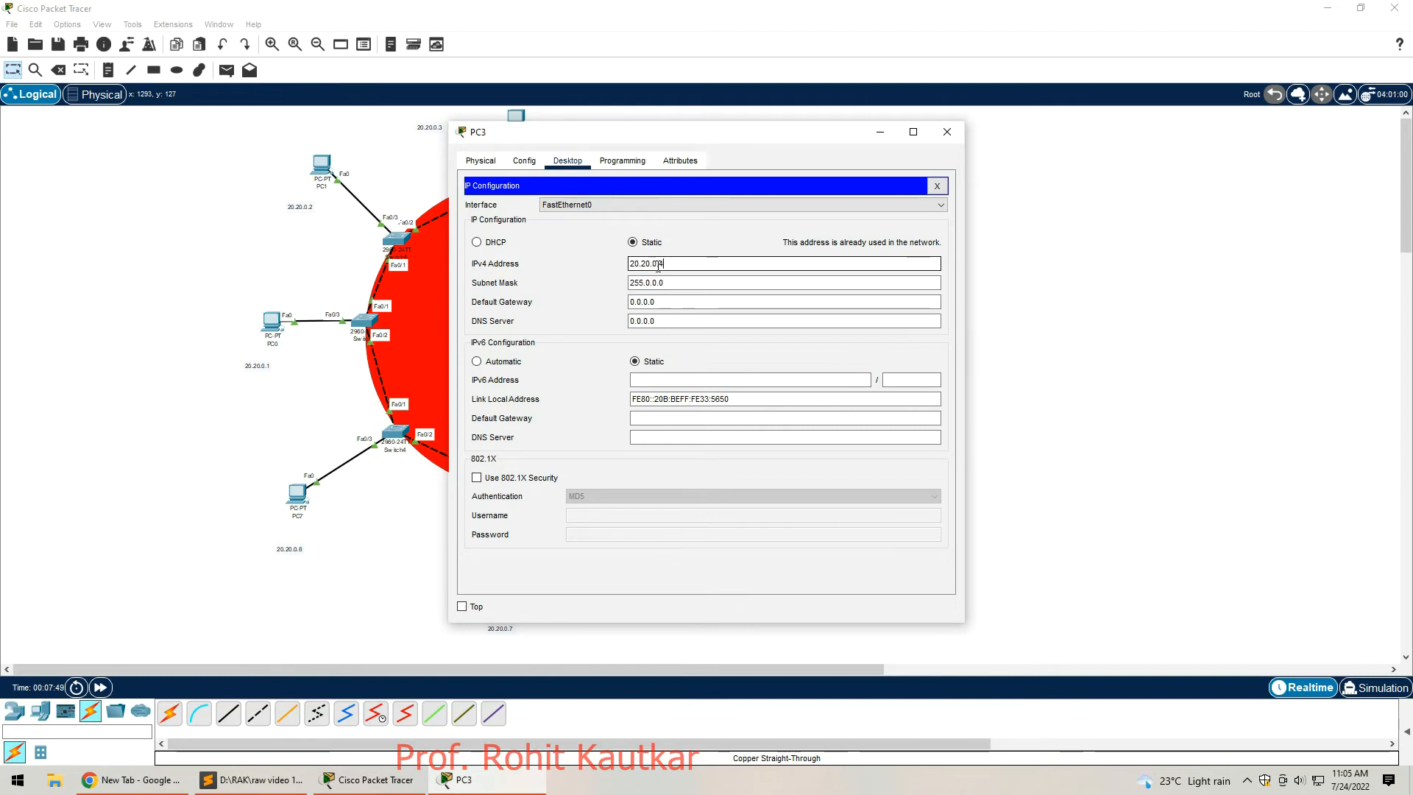
click(940, 186)
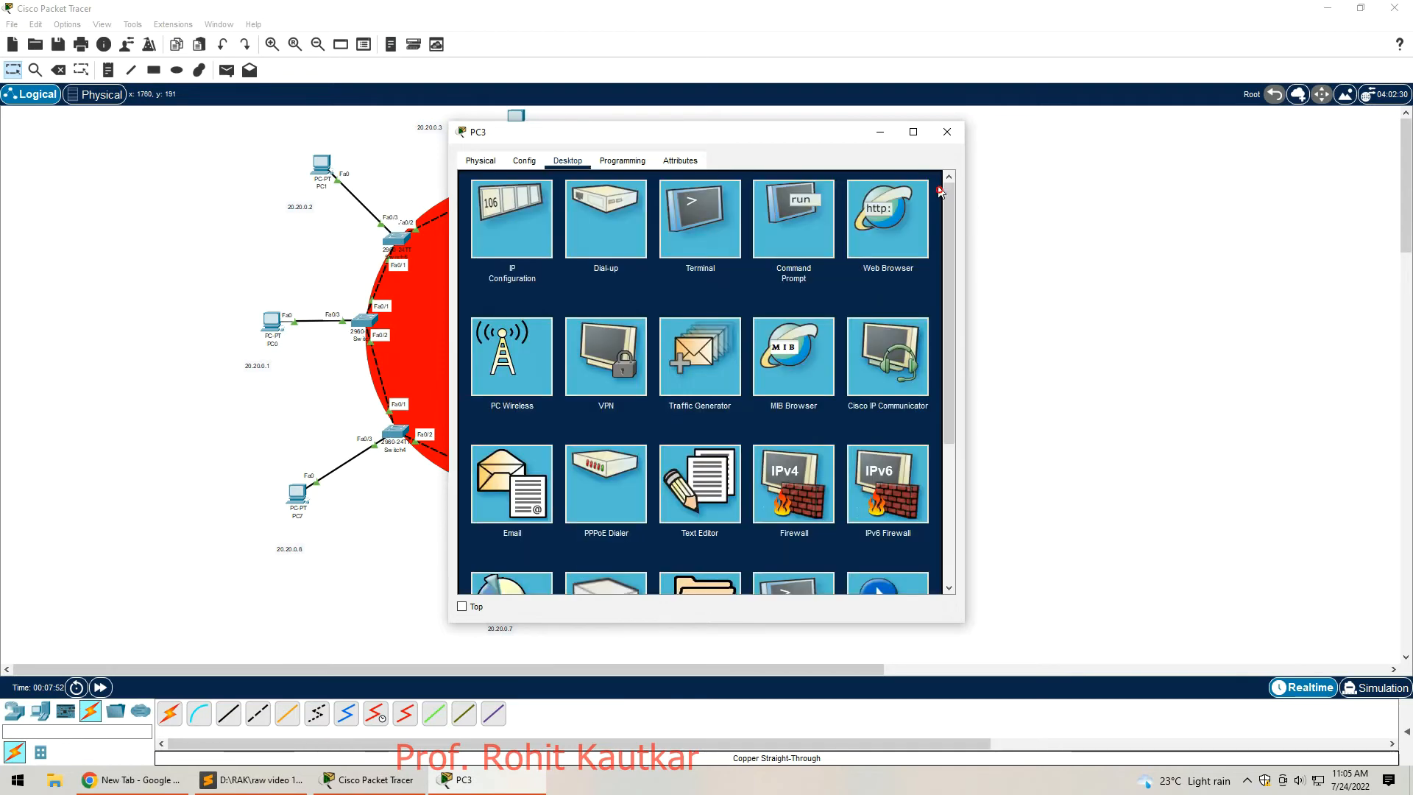
click(948, 133)
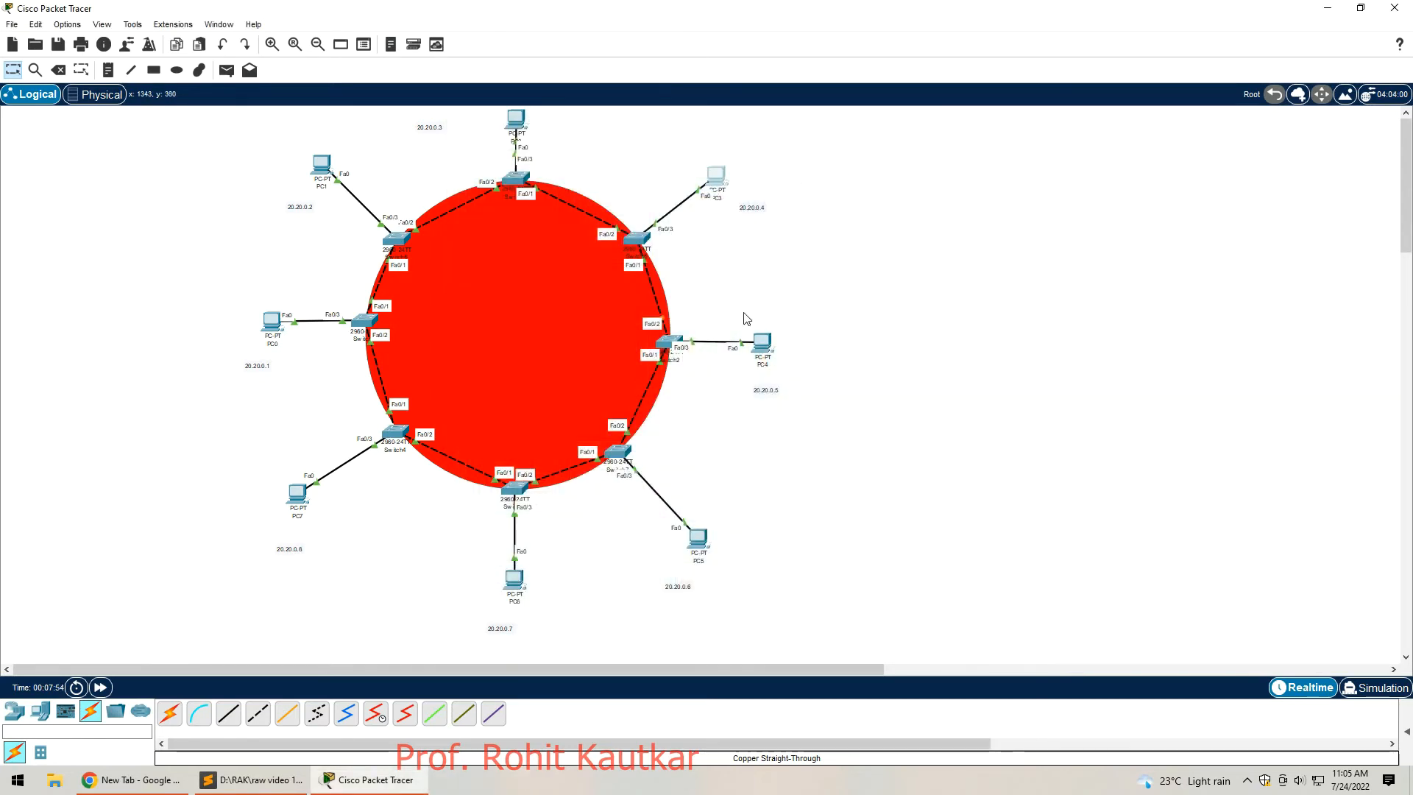
Step: Set PC4's static IPv4 address to 20.20.0.5 with subnet mask 255.0.0.0 and close its window
click(761, 342)
click(568, 161)
click(539, 185)
click(644, 263)
text(20.20.0.5)
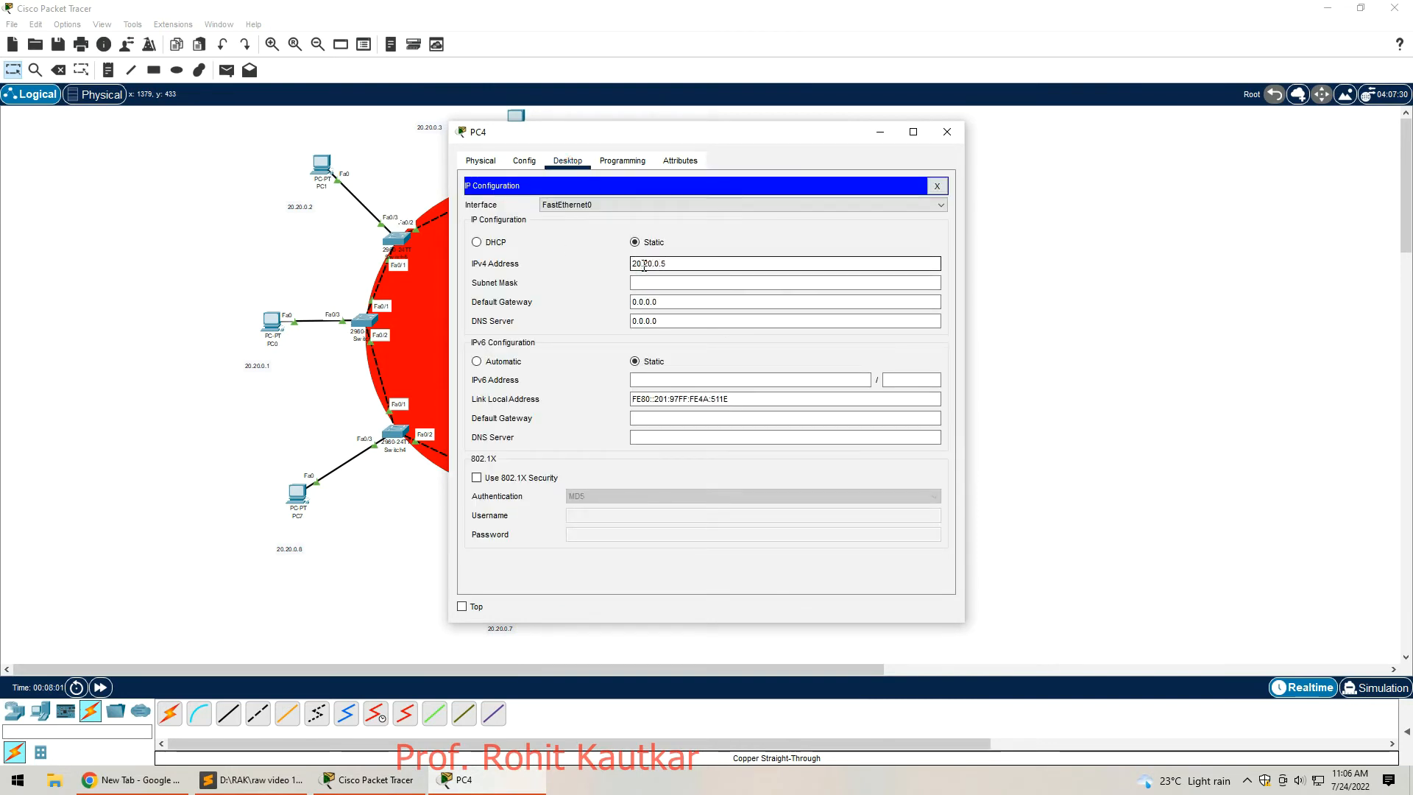
key(Tab)
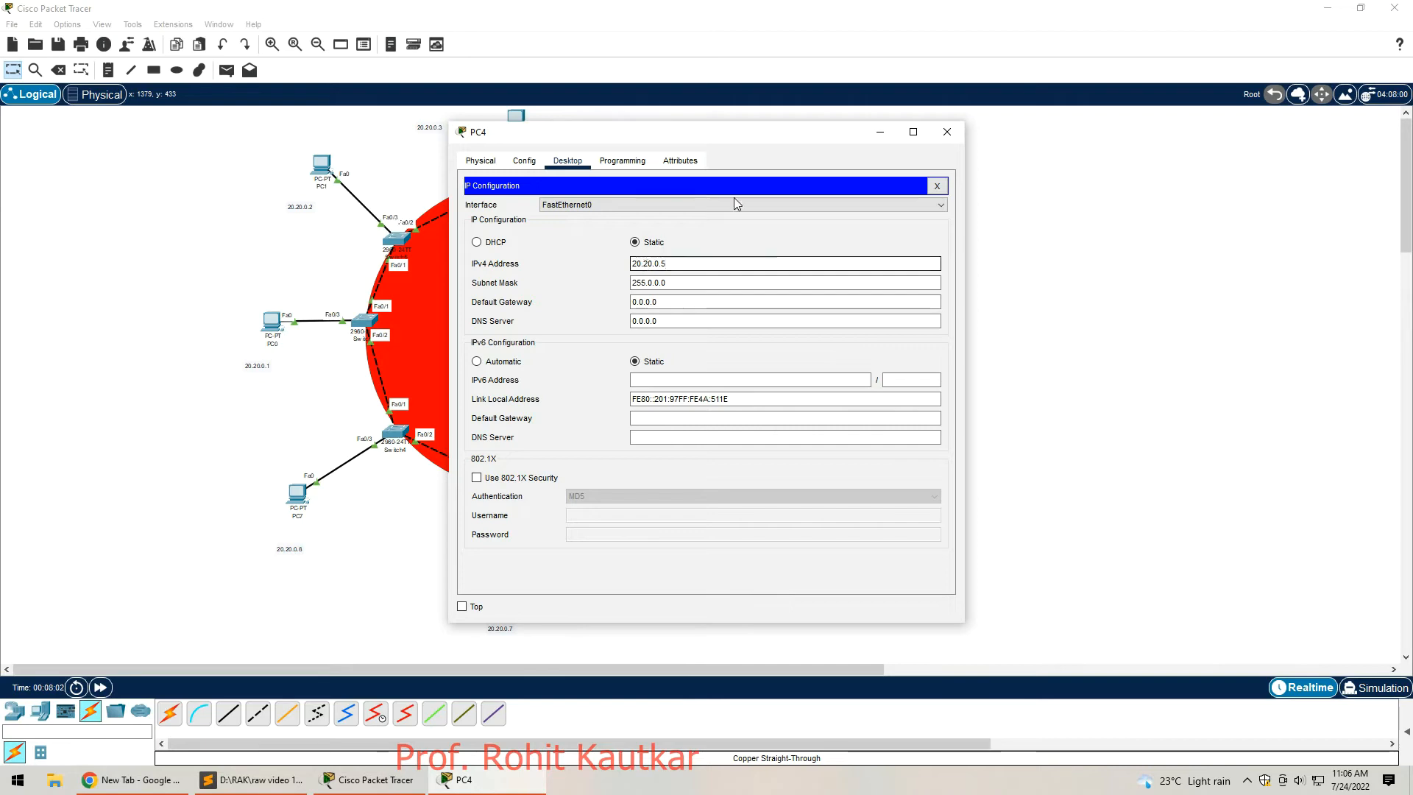
click(937, 187)
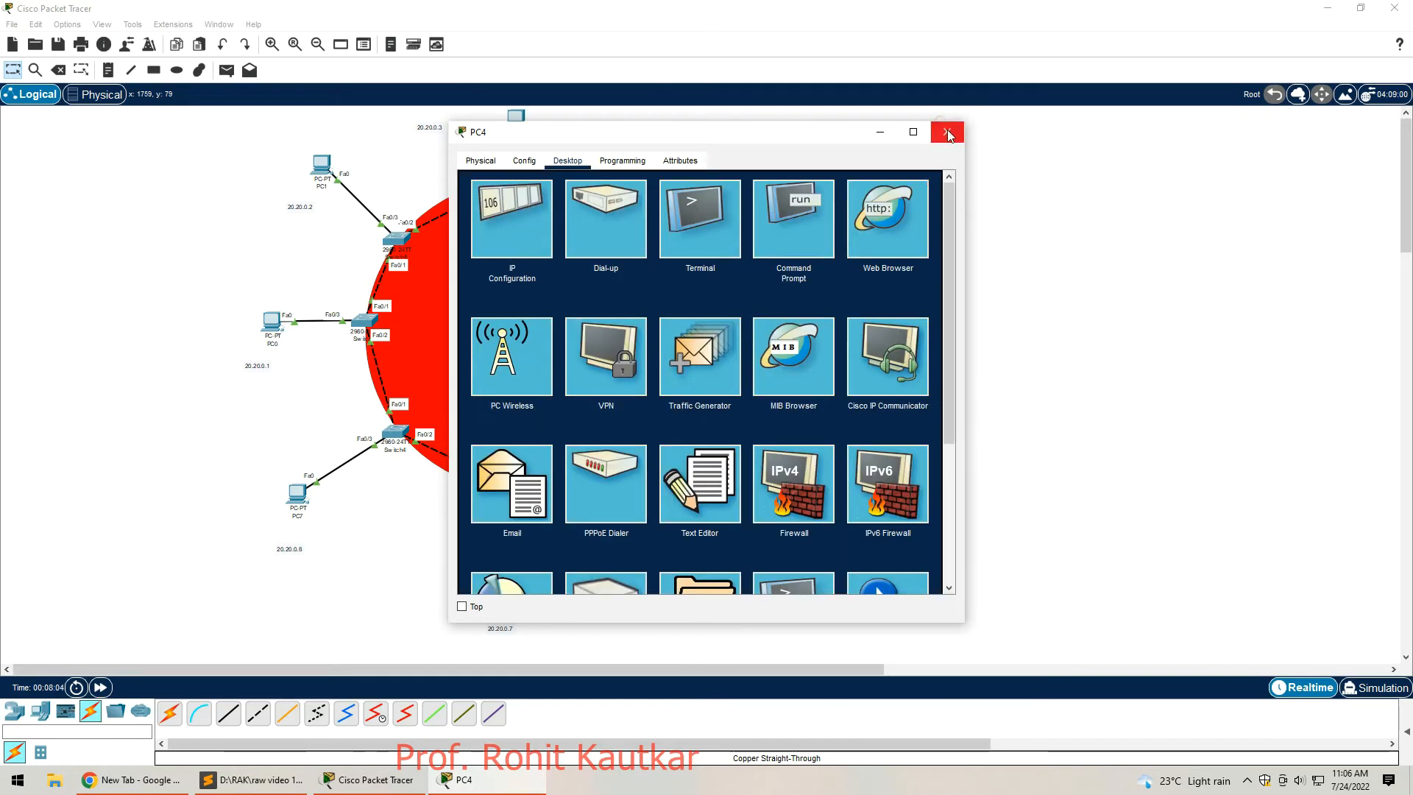
click(947, 132)
Step: Set PC5's static IPv4 address to 20.20.0.6 with subnet mask 255.0.0.0 and close its window
click(698, 539)
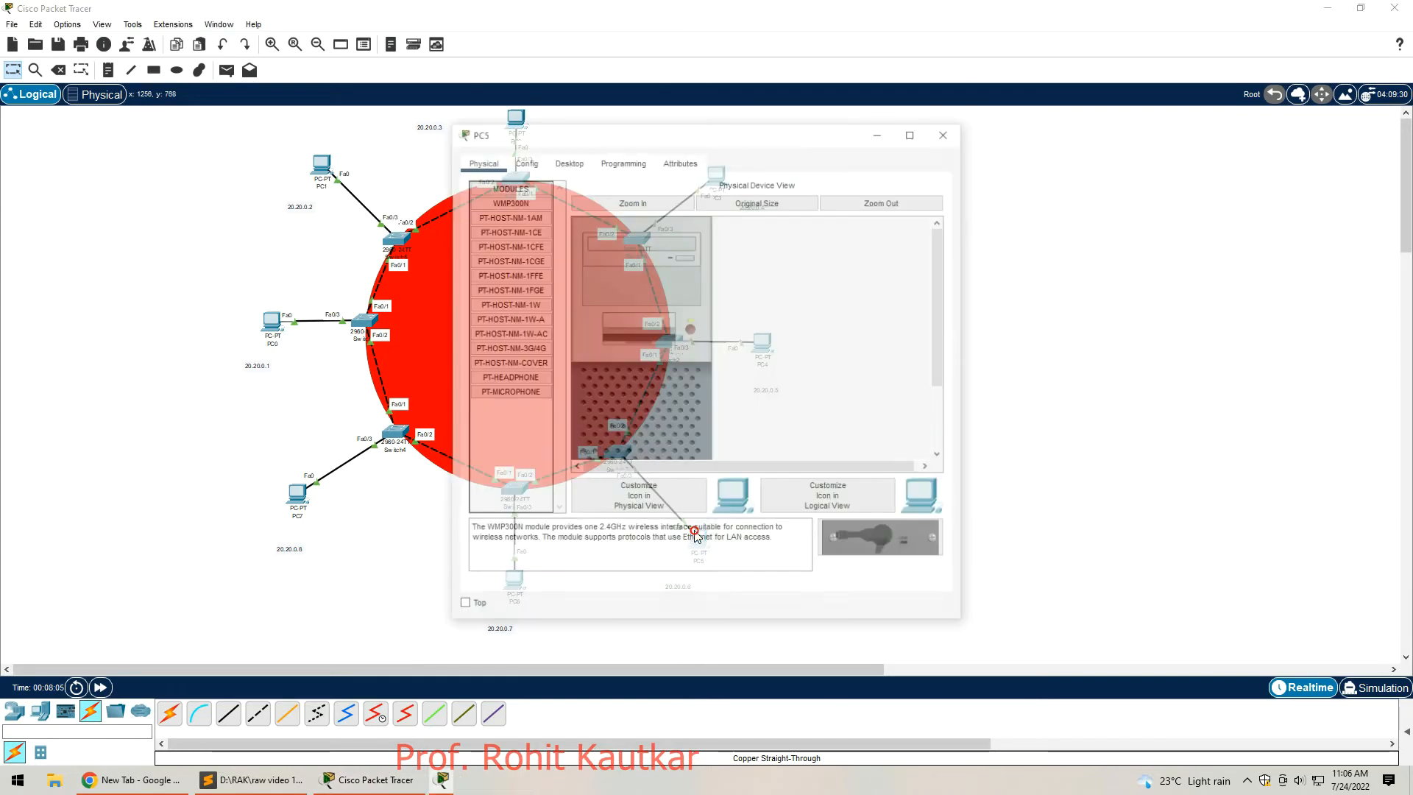
click(567, 160)
click(511, 219)
click(665, 263)
text(20.)
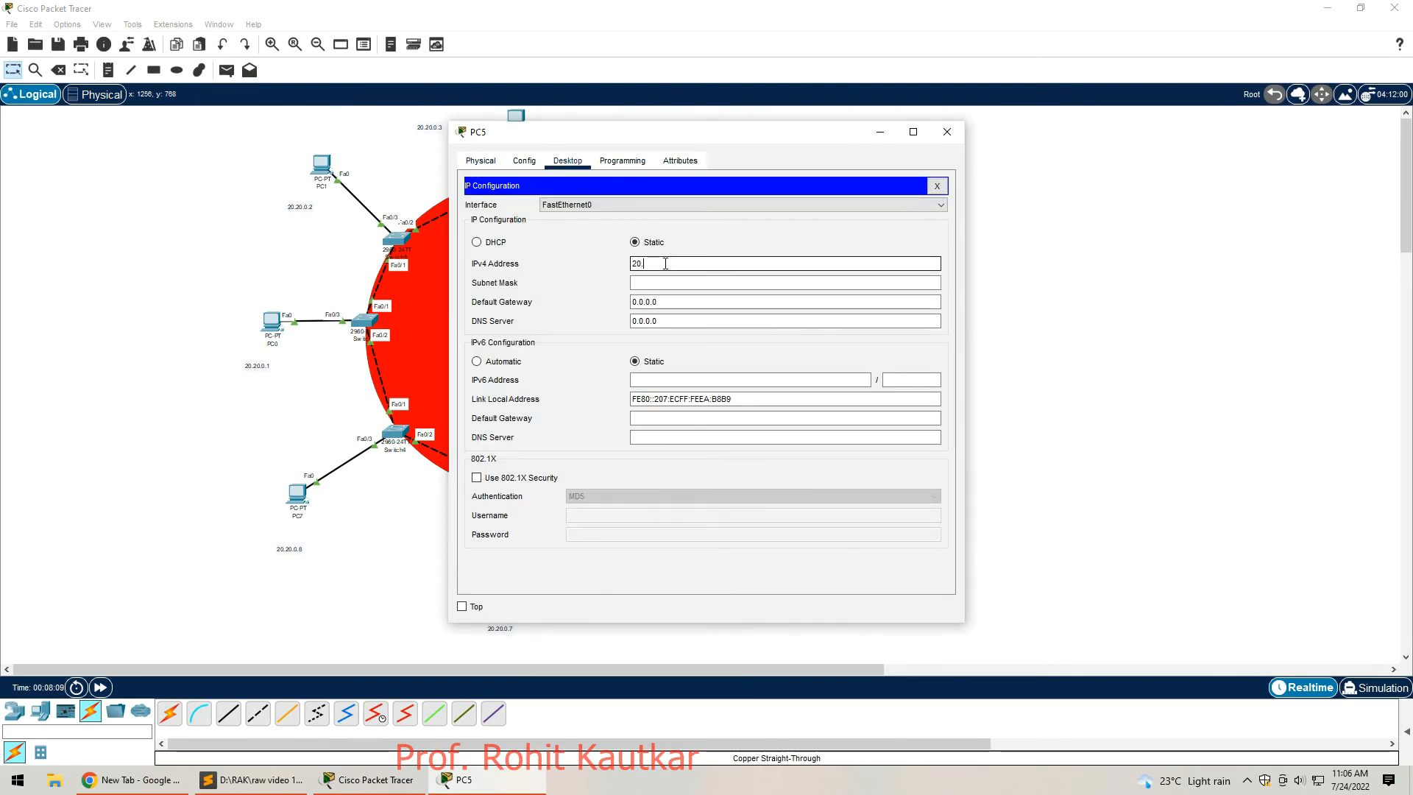
text(20.0.6)
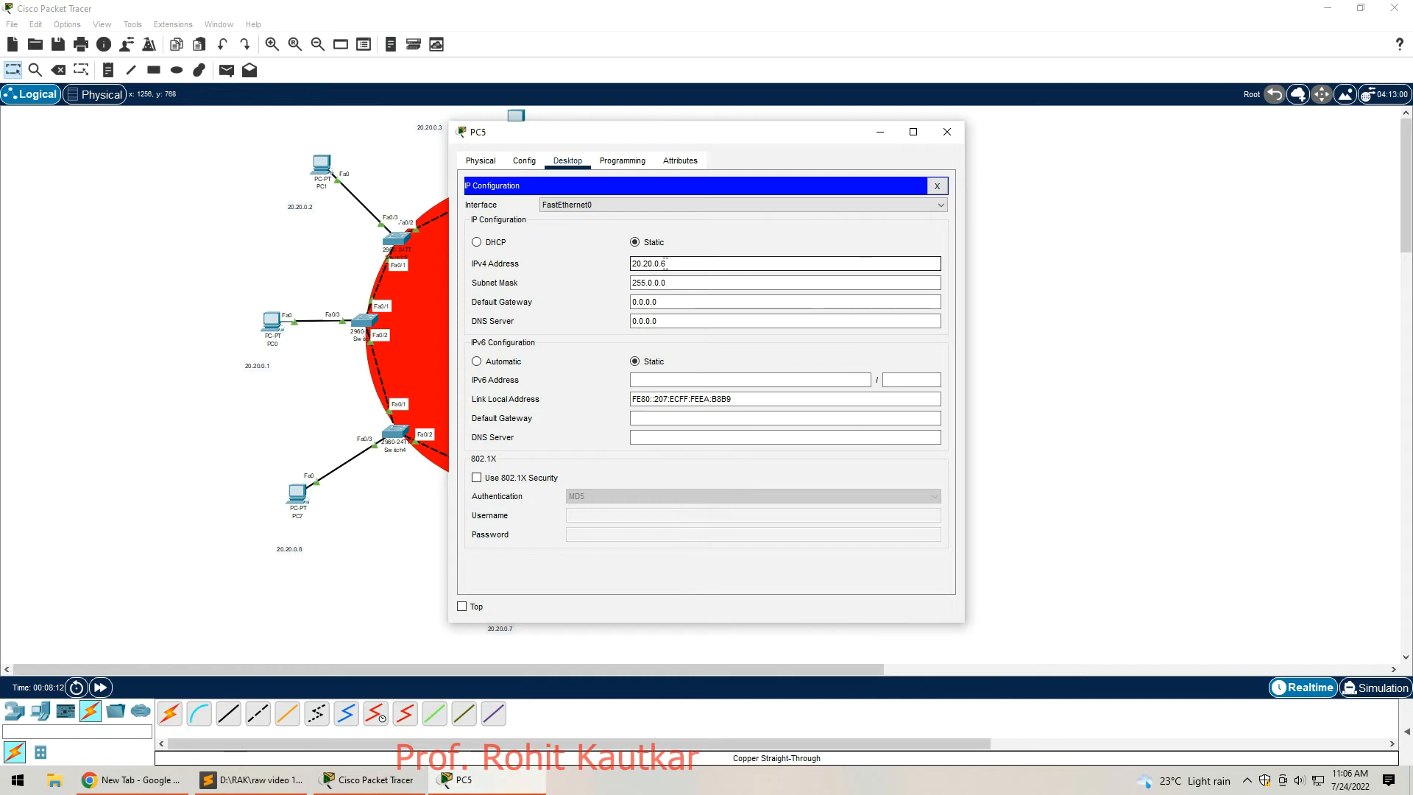
click(937, 186)
click(948, 131)
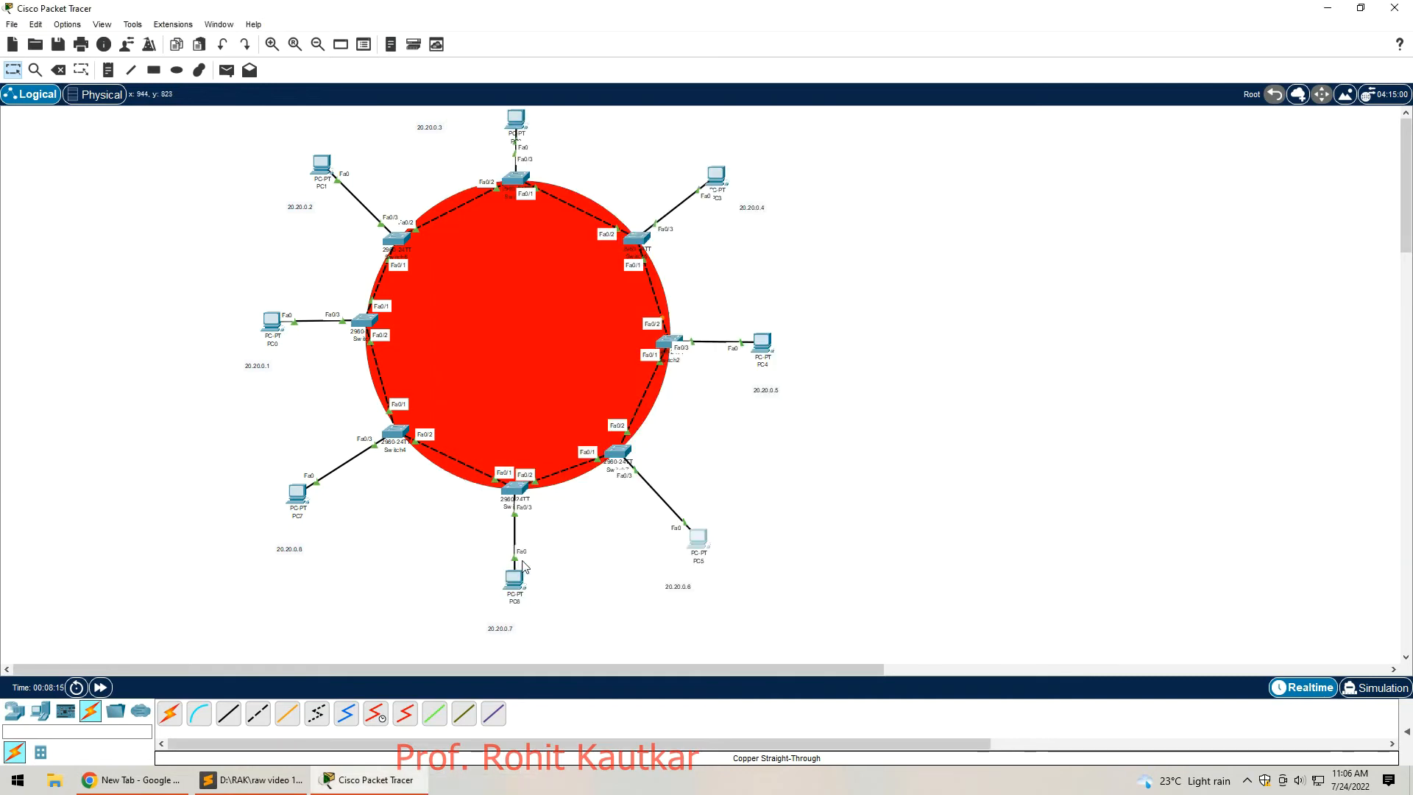
Step: Set PC6's static IPv4 address to 20.20.0.7 with subnet mask 255.0.0.0 and close its window
click(515, 578)
click(566, 160)
click(529, 199)
click(646, 265)
text(20.20.0.7)
key(Tab)
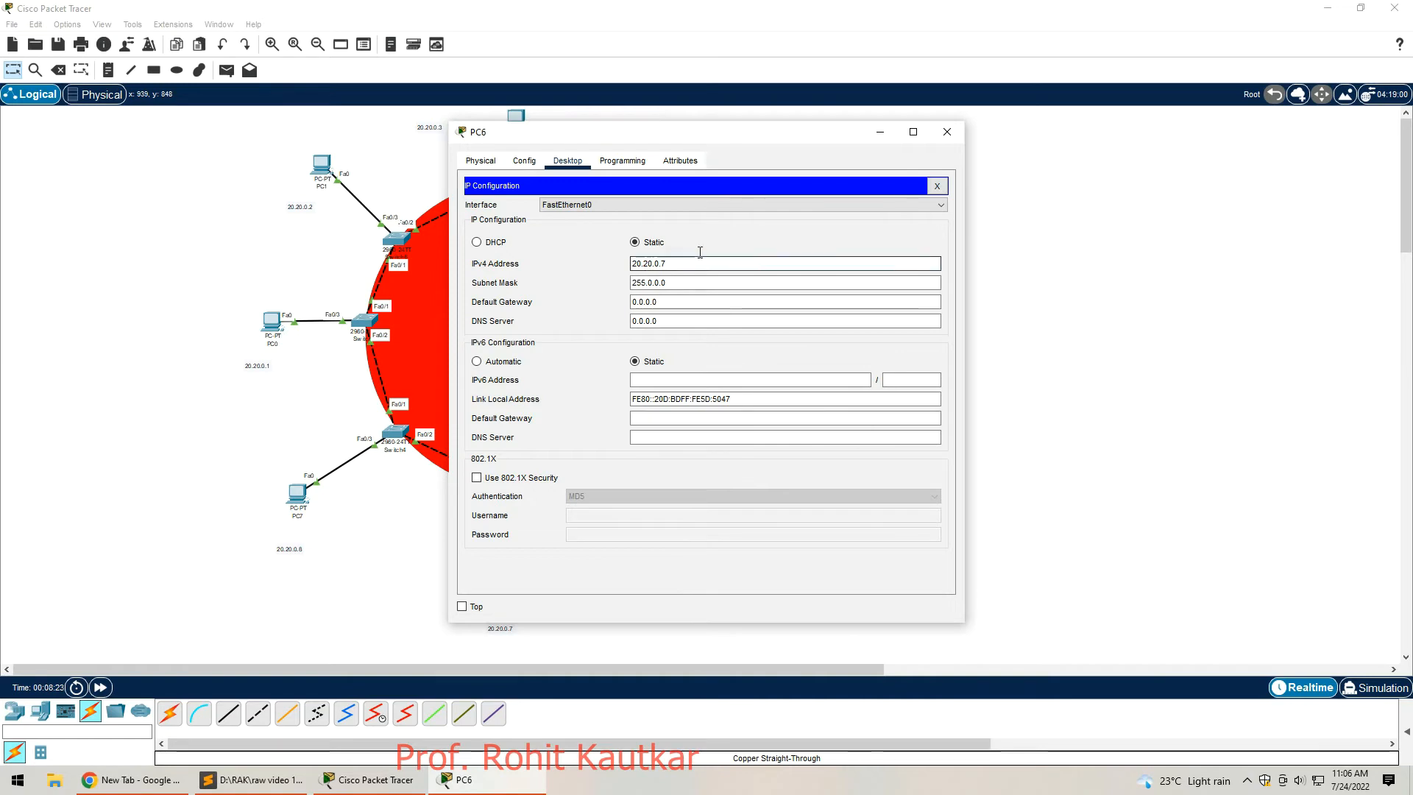
click(938, 186)
click(948, 133)
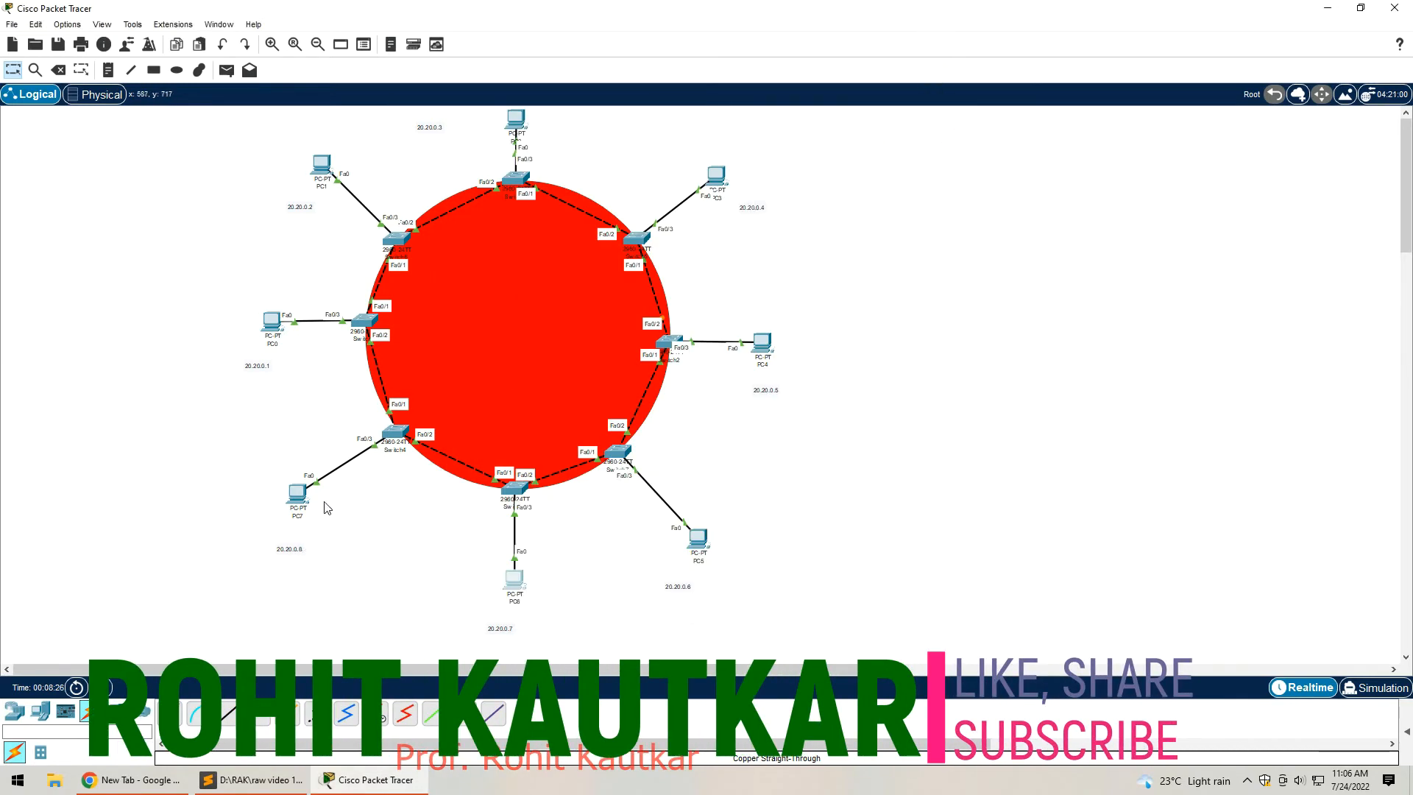
Step: Set PC7's static IPv4 address to 20.20.0.8 with subnet mask 255.0.0.0 and close its window
click(297, 493)
click(524, 161)
click(567, 161)
click(509, 219)
click(639, 265)
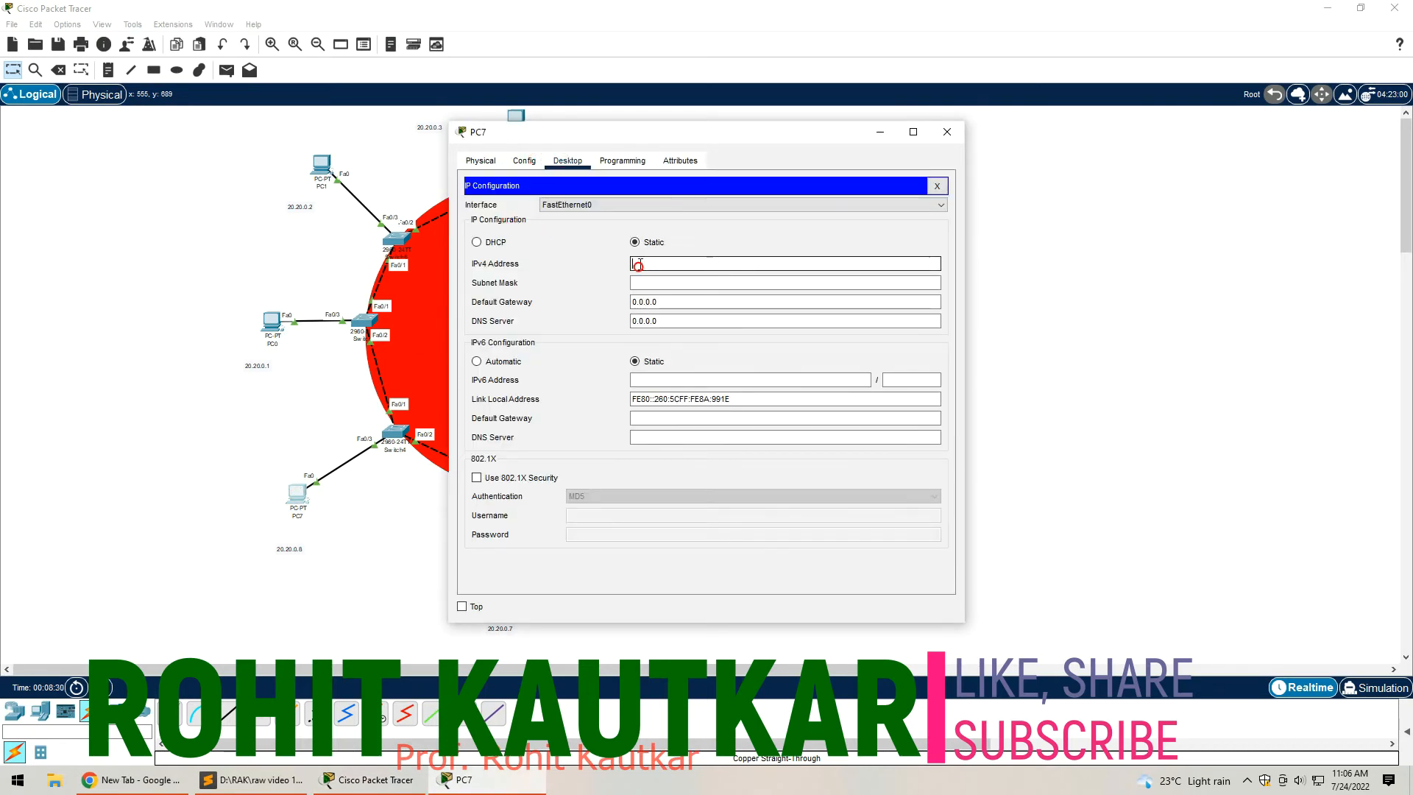
text(20.20.0.8)
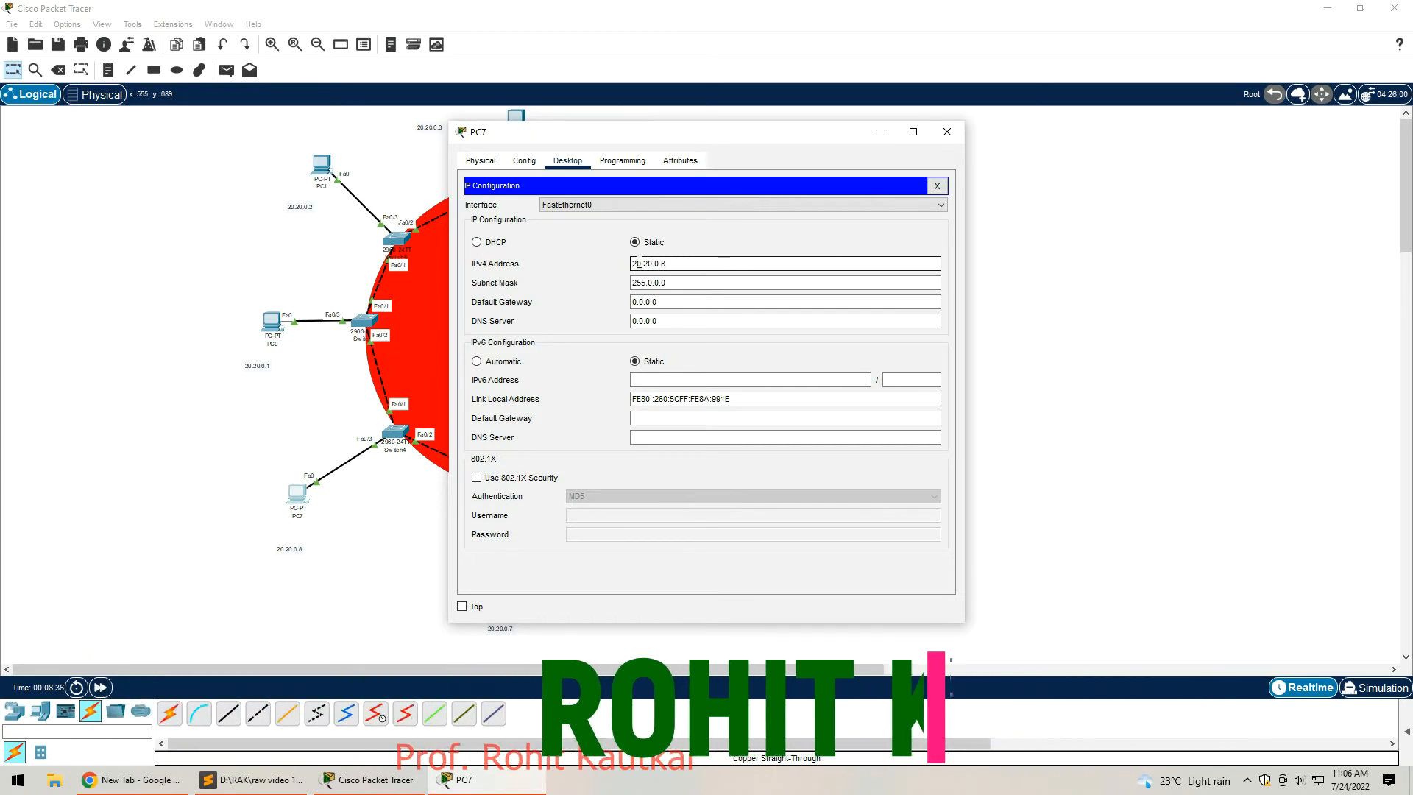
click(937, 187)
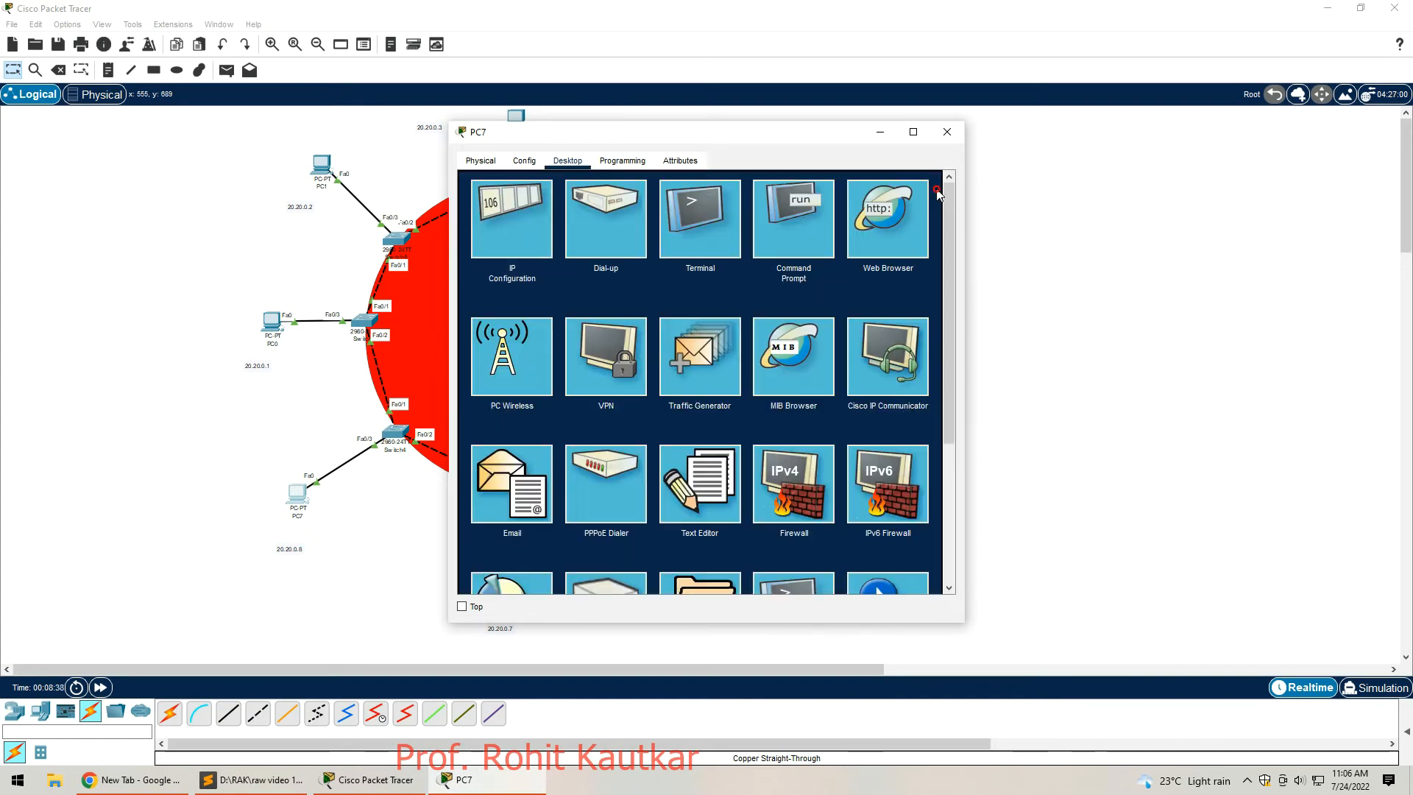
click(947, 133)
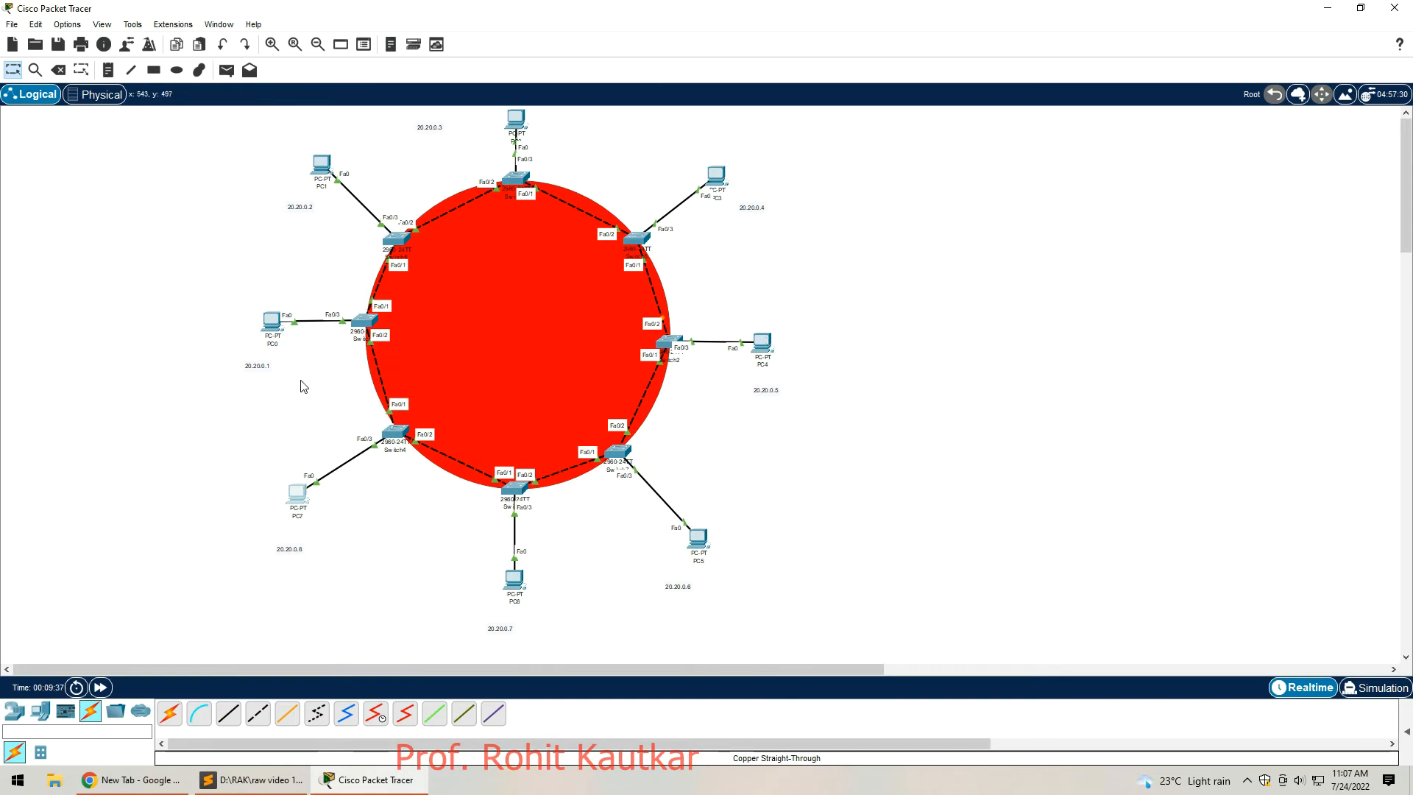
Step: Test the connection from PC0 to PC4 by running ping 20.20.0.5 in PC0's command prompt
click(271, 321)
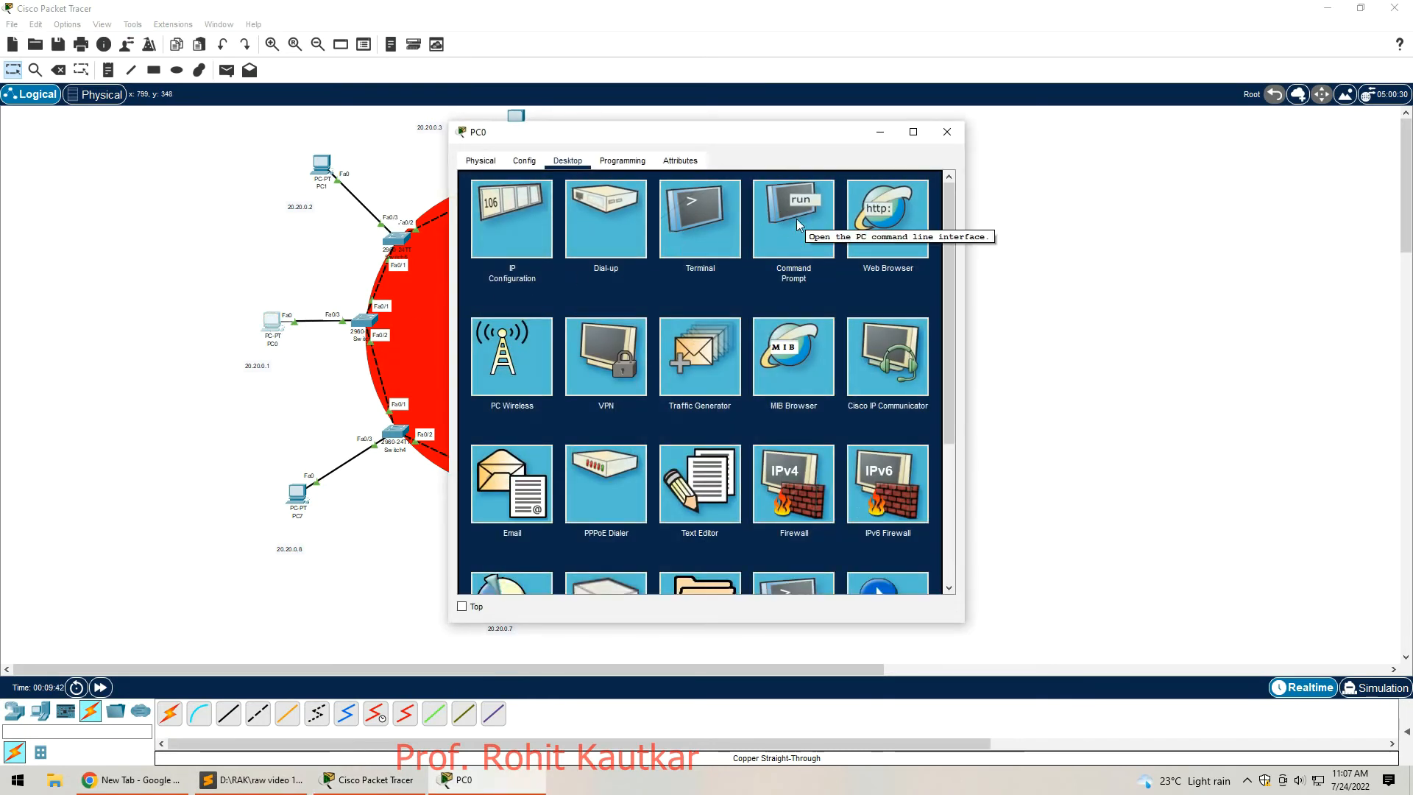
click(787, 228)
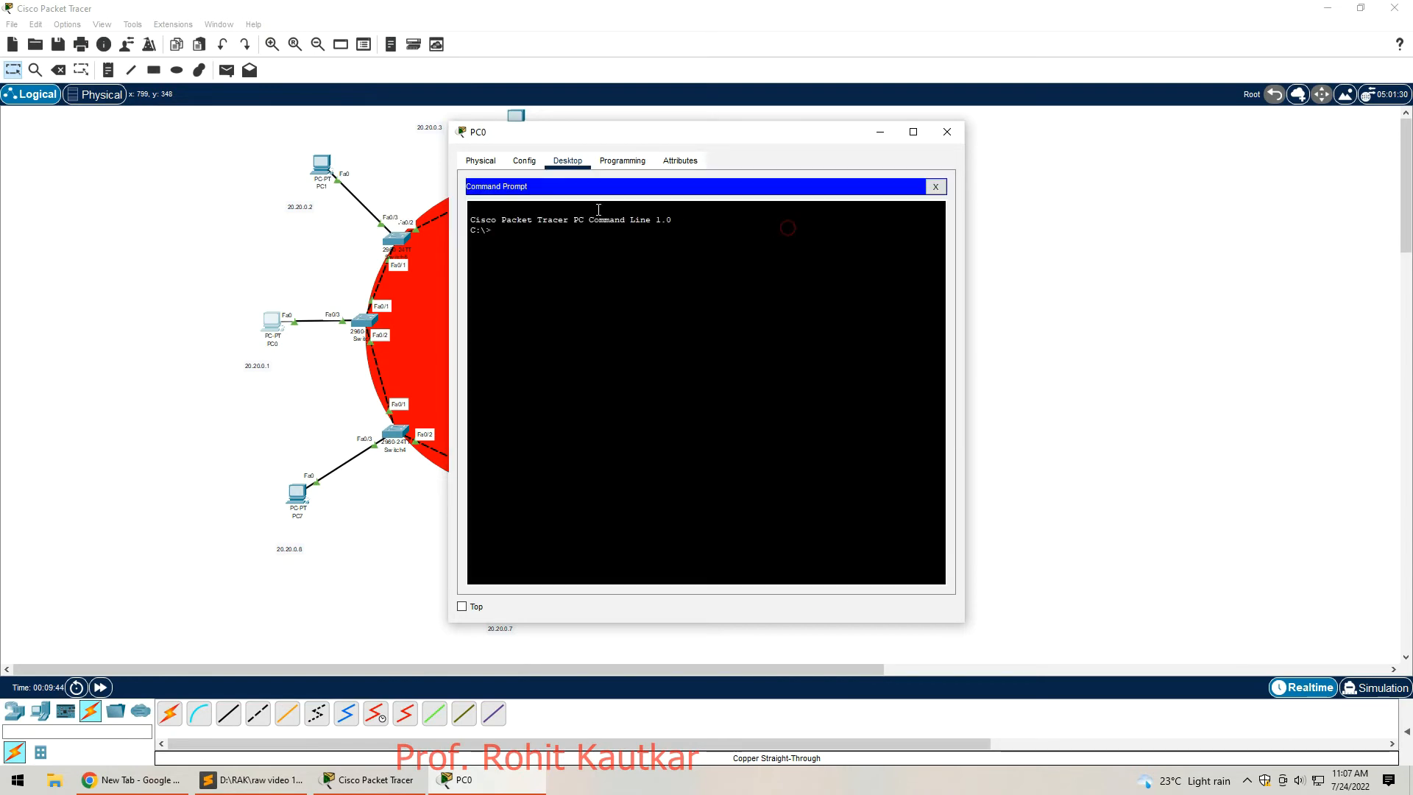
drag(618, 132, 382, 133)
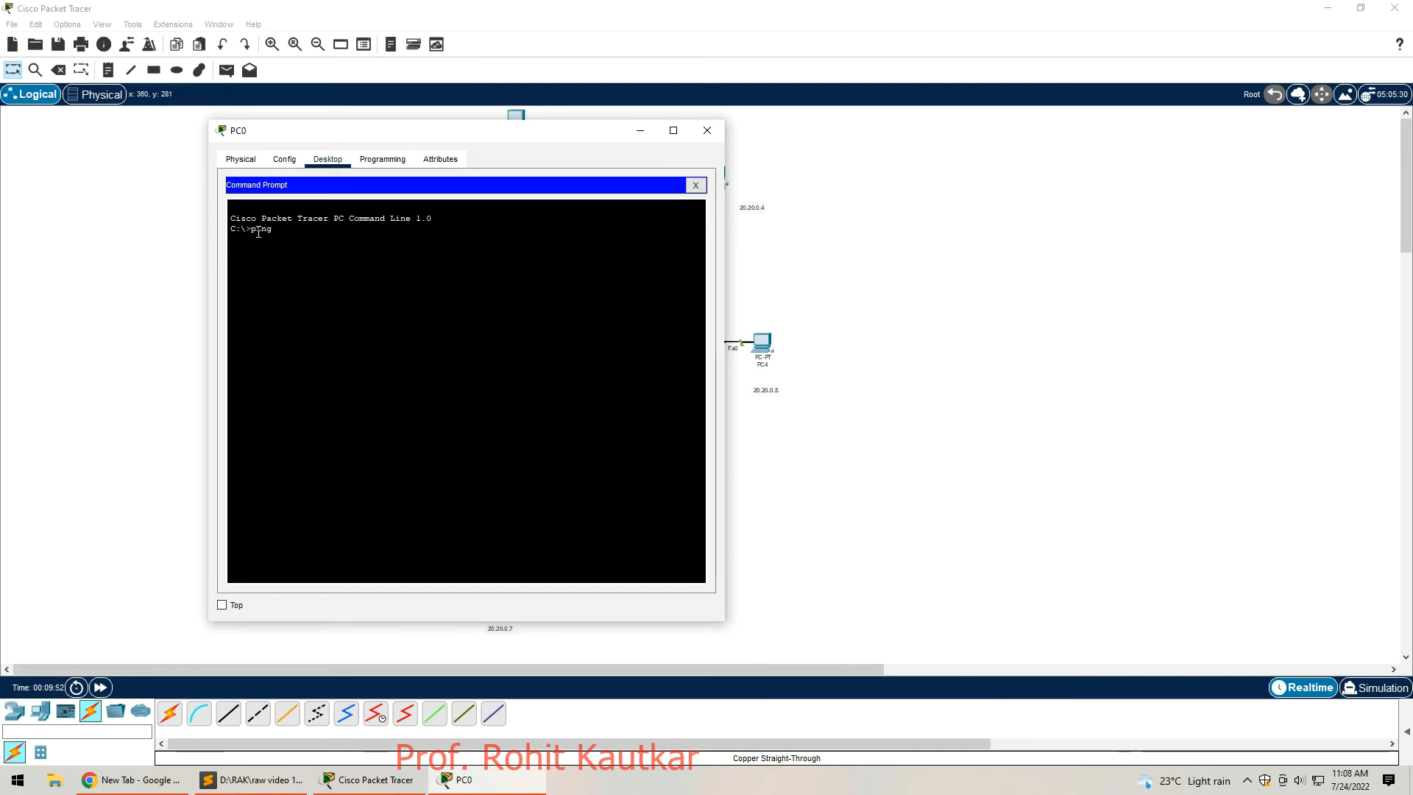
text(20.20.0.5)
key(Return)
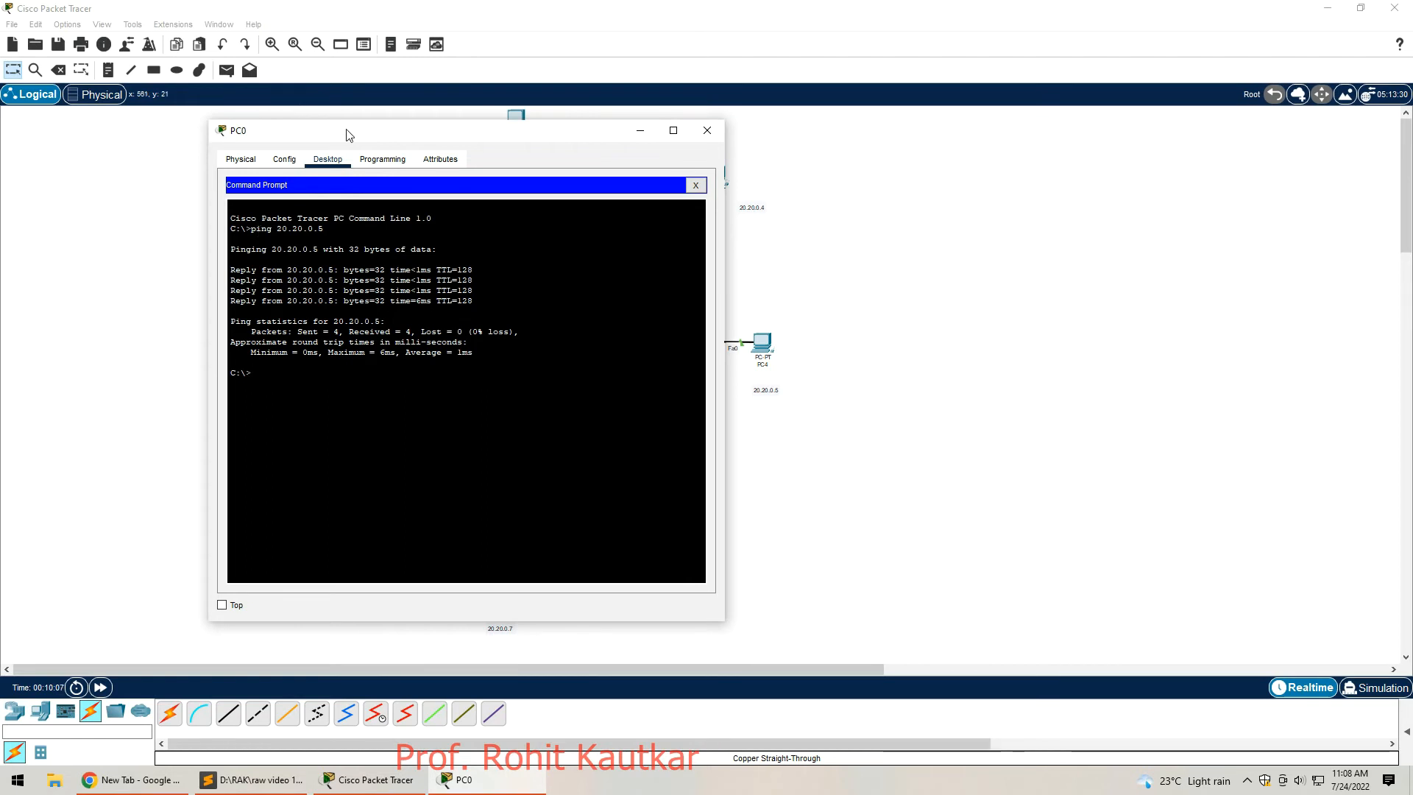
Step: Test the connection from PC0 to PC7 by running ping 20.20.0.8 in PC0's command prompt, then close PC0's window
click(695, 186)
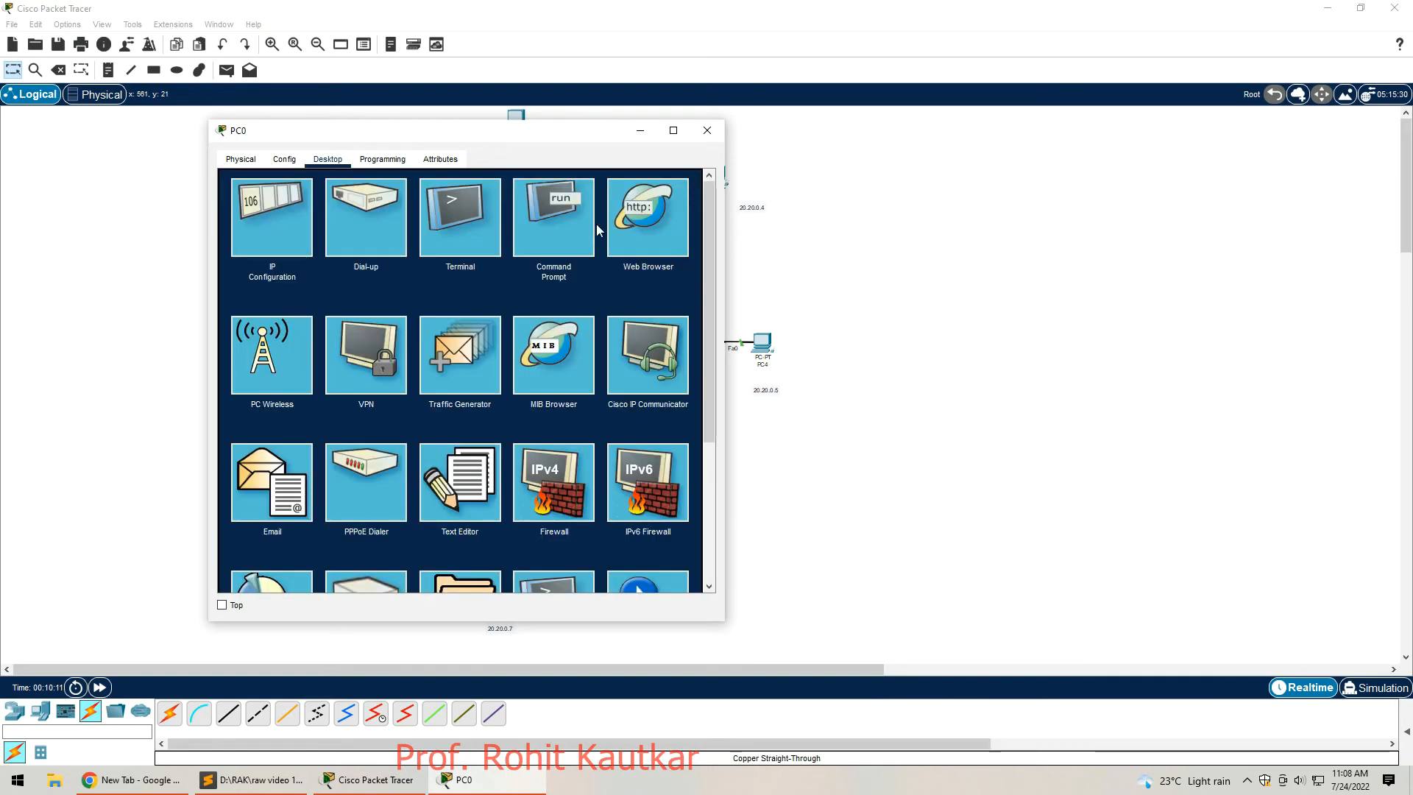
click(568, 218)
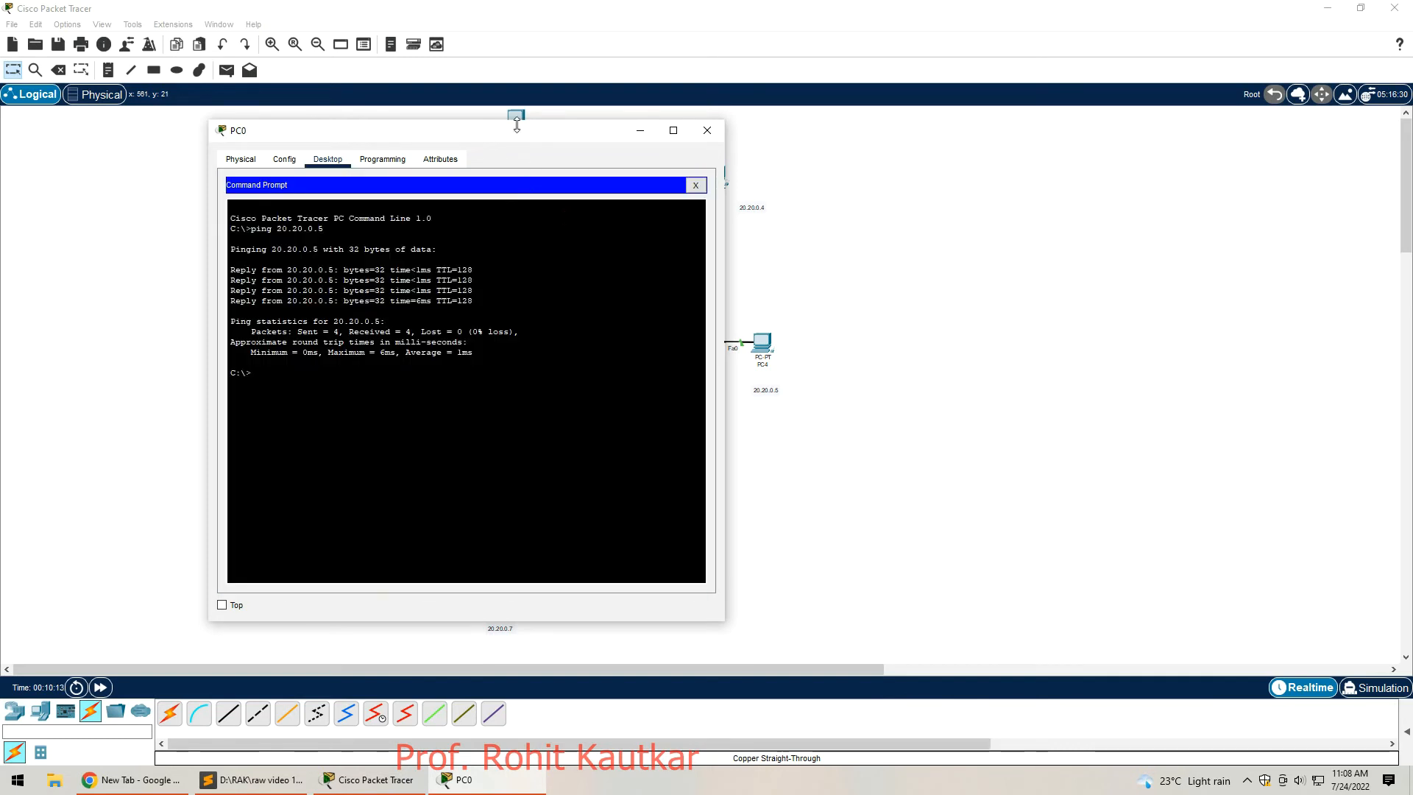
drag(517, 125, 851, 126)
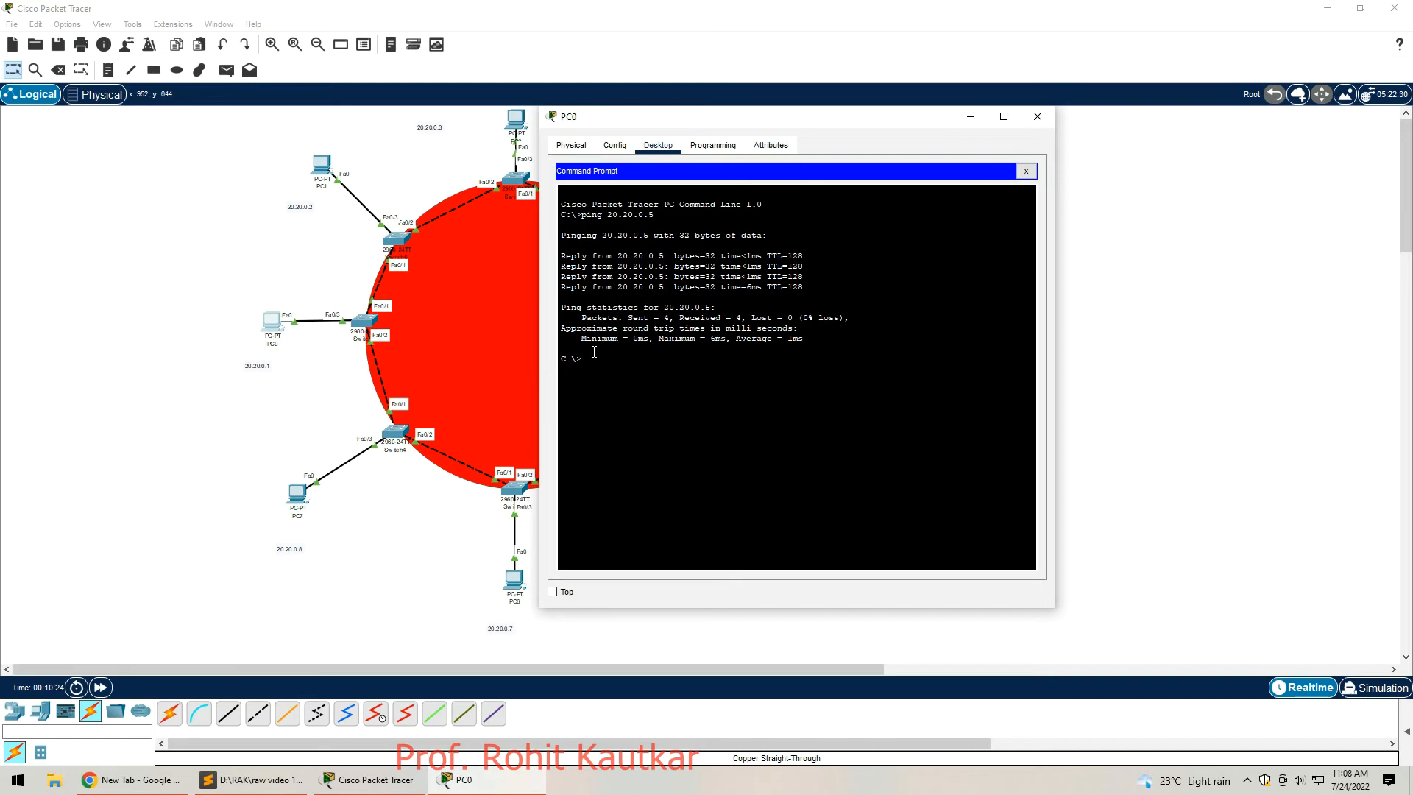
text(ping )
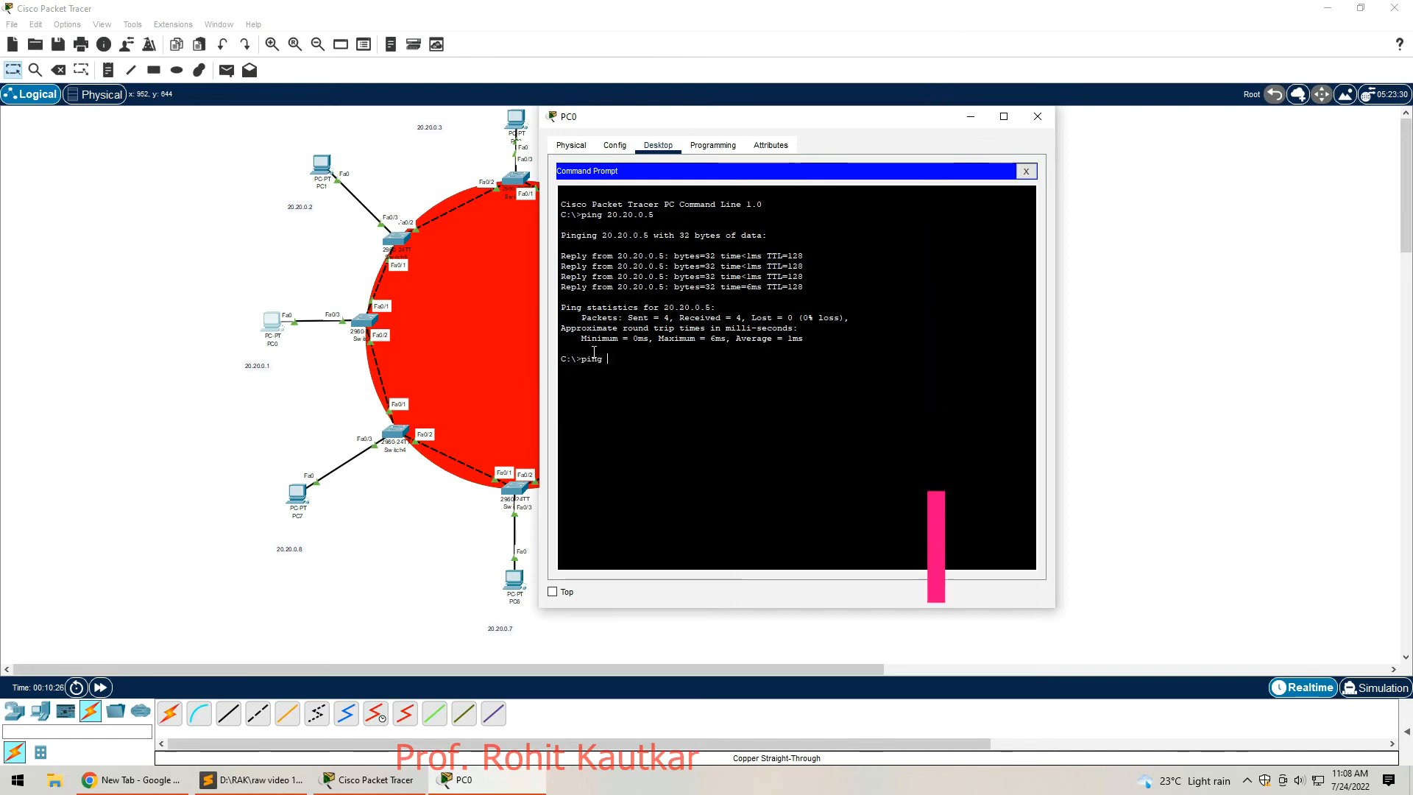
text(20.20.0.8)
key(Return)
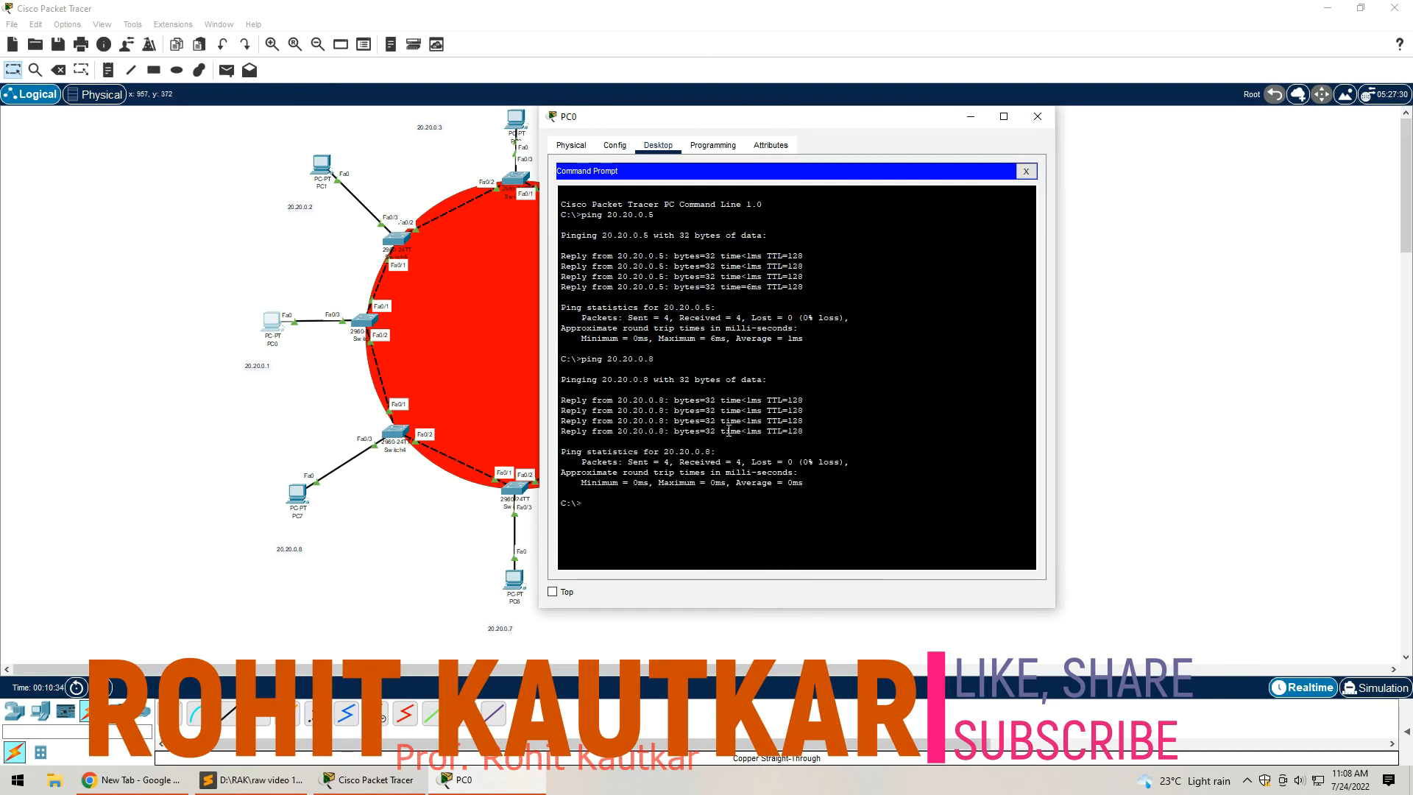
click(1026, 171)
click(1038, 116)
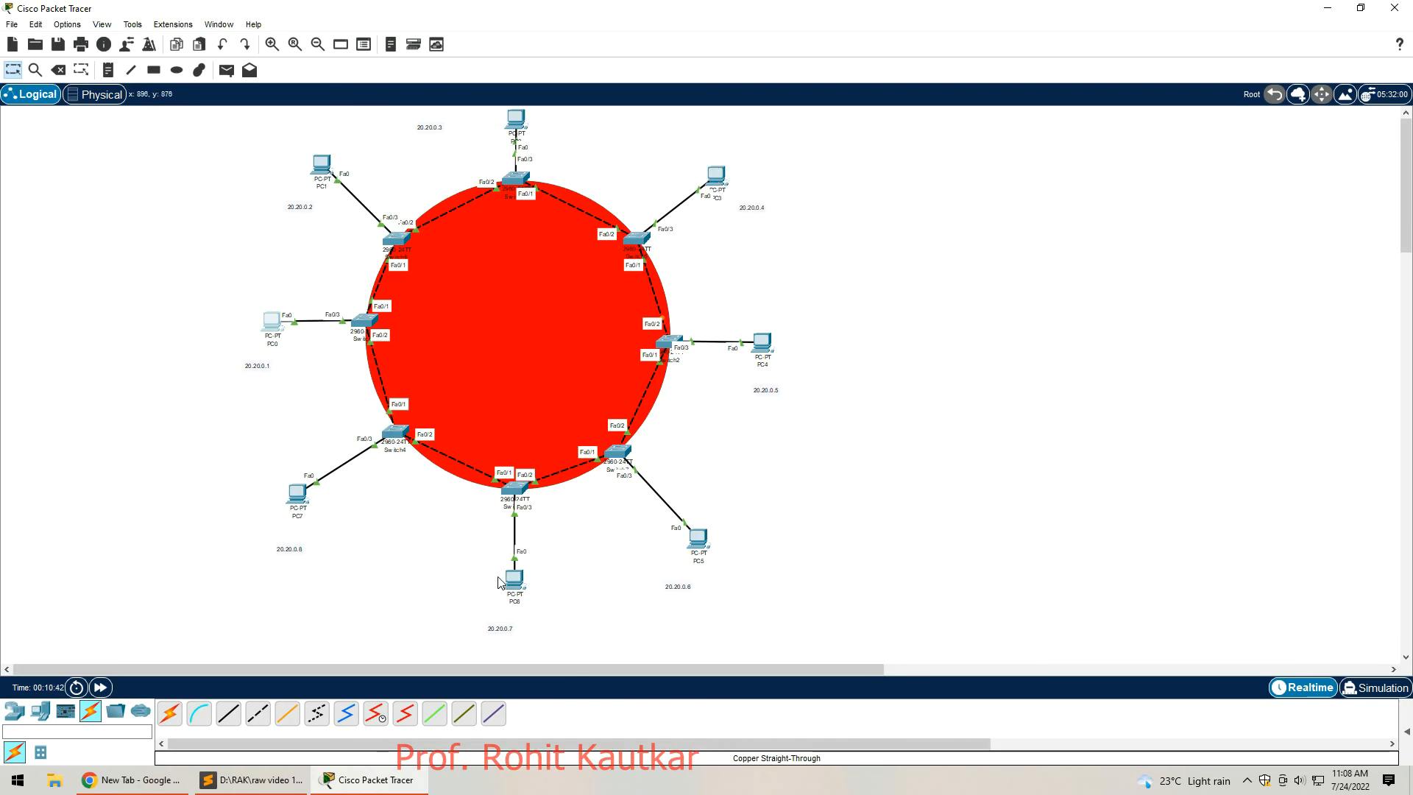
Step: Test the connection from PC3 to PC6 by running ping 20.20.0.7 in PC3's command prompt, then close PC3's window
click(715, 176)
click(792, 239)
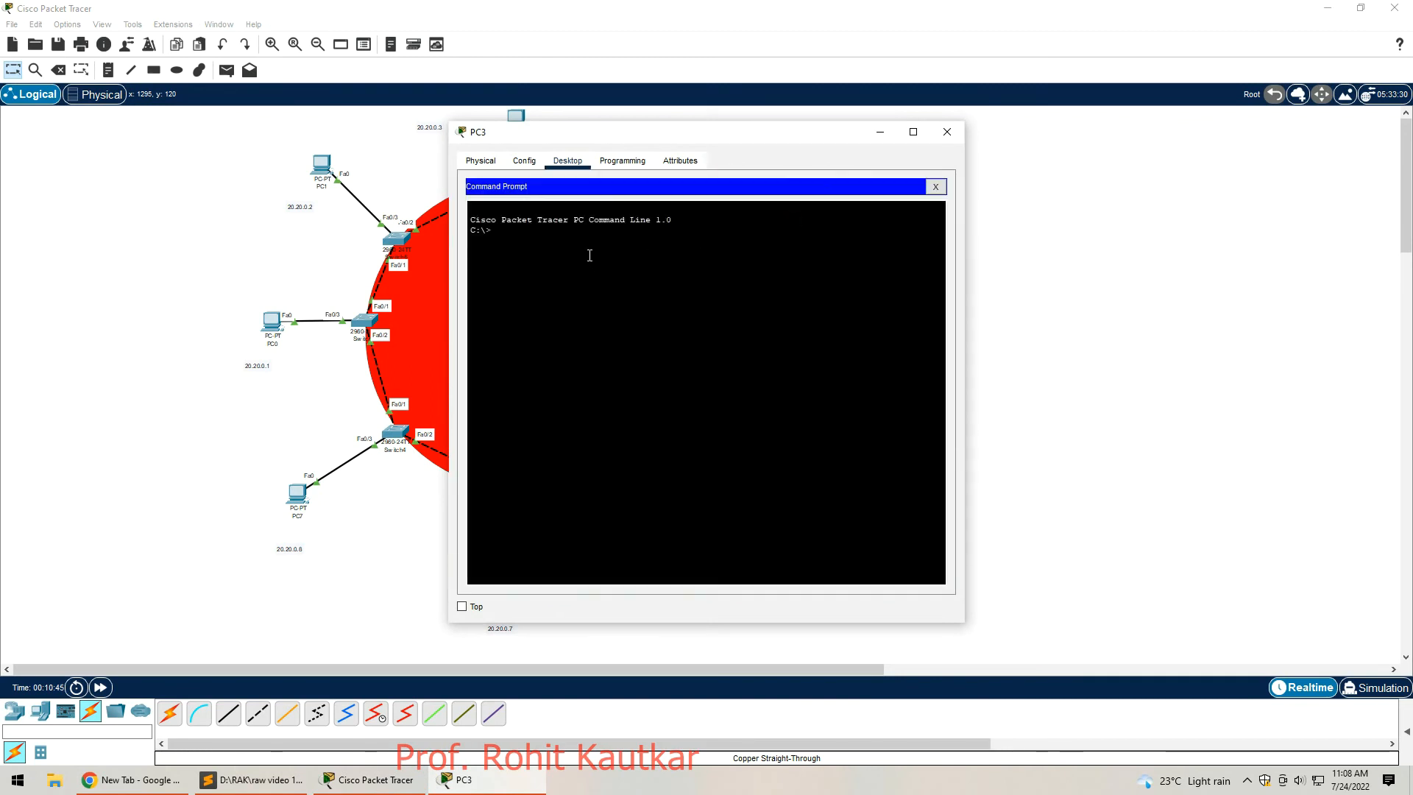
click(543, 241)
text(ping 20.20.0.7)
key(Return)
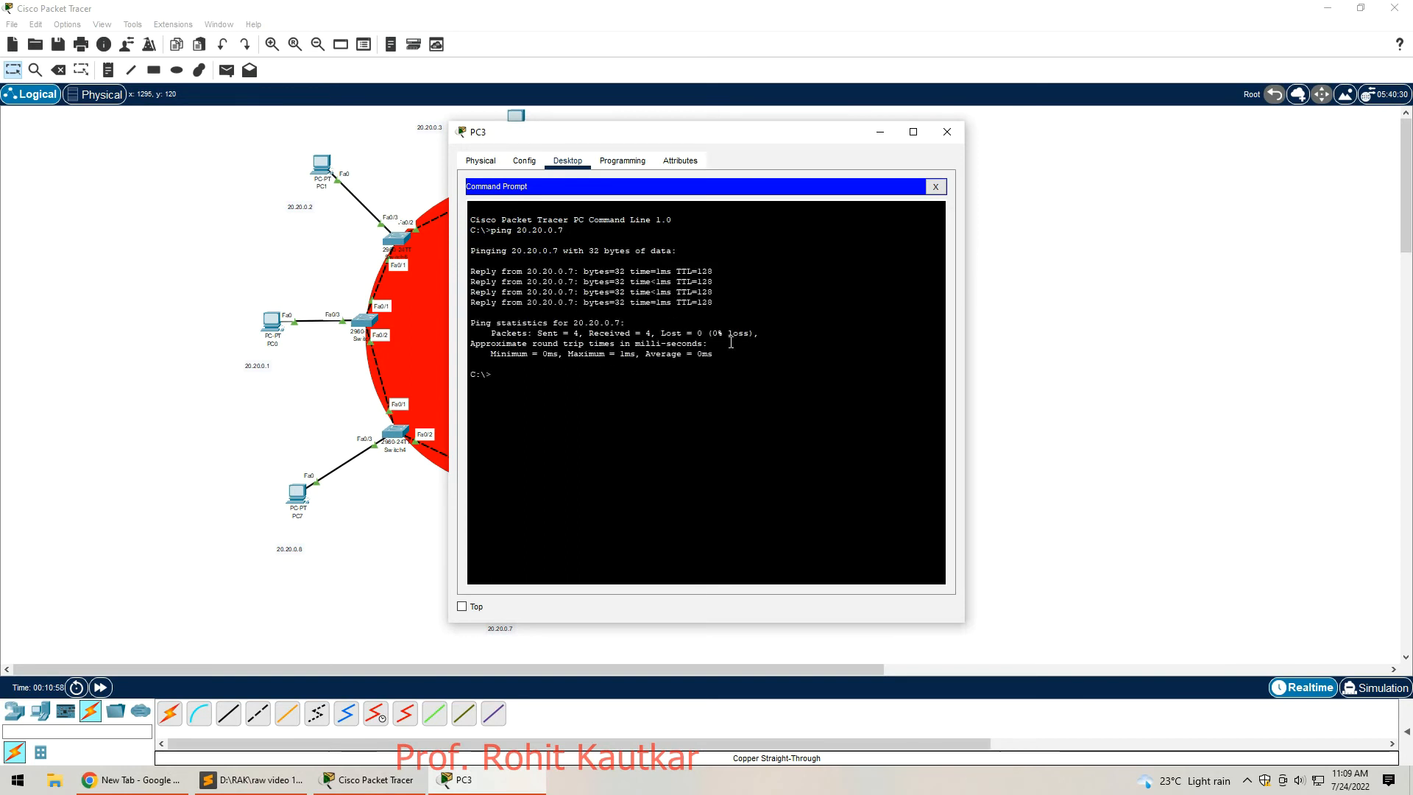
click(936, 187)
click(947, 133)
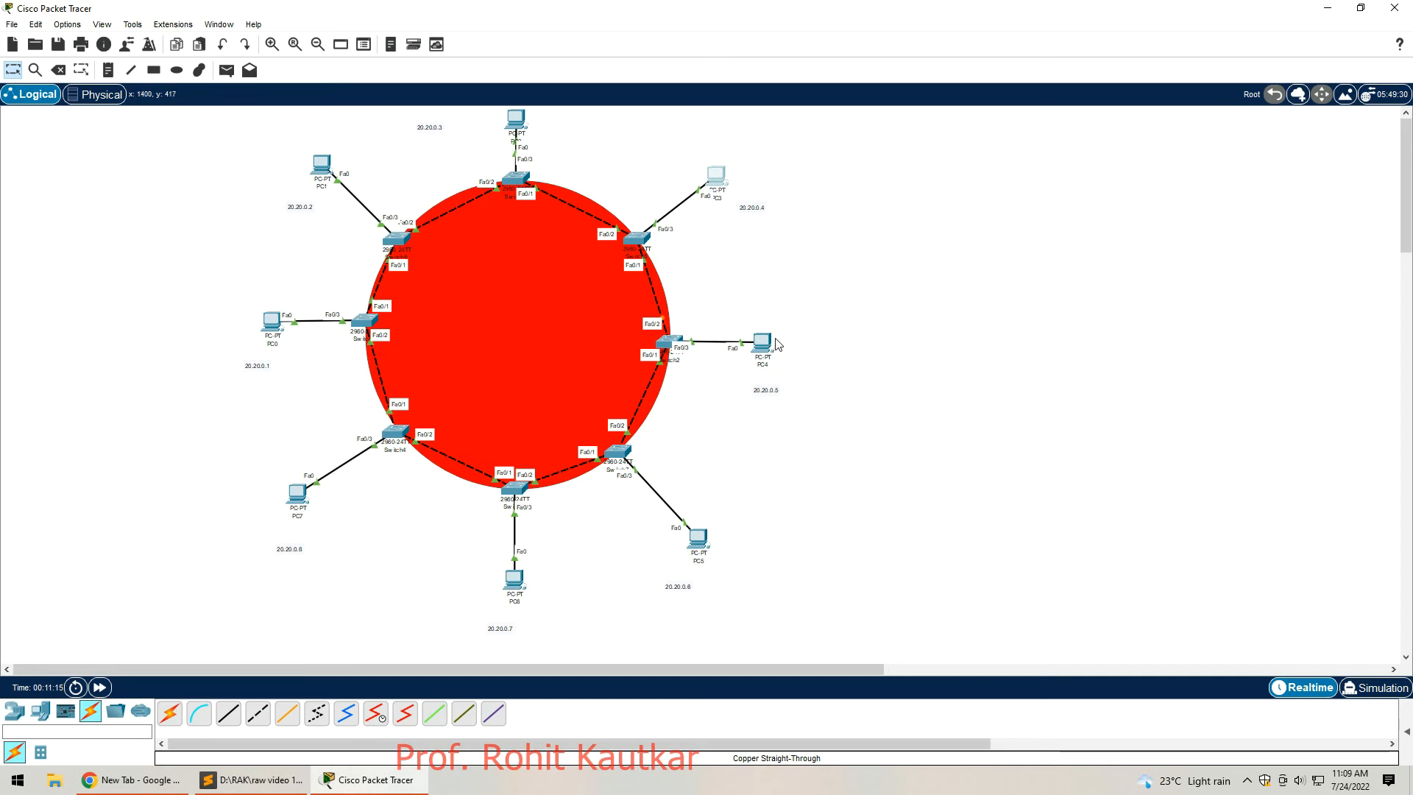
Step: Set up a PING in PC0's Traffic Generator with destination IP address 20.20.0.5 and source IP address 20.20.0.1
click(272, 328)
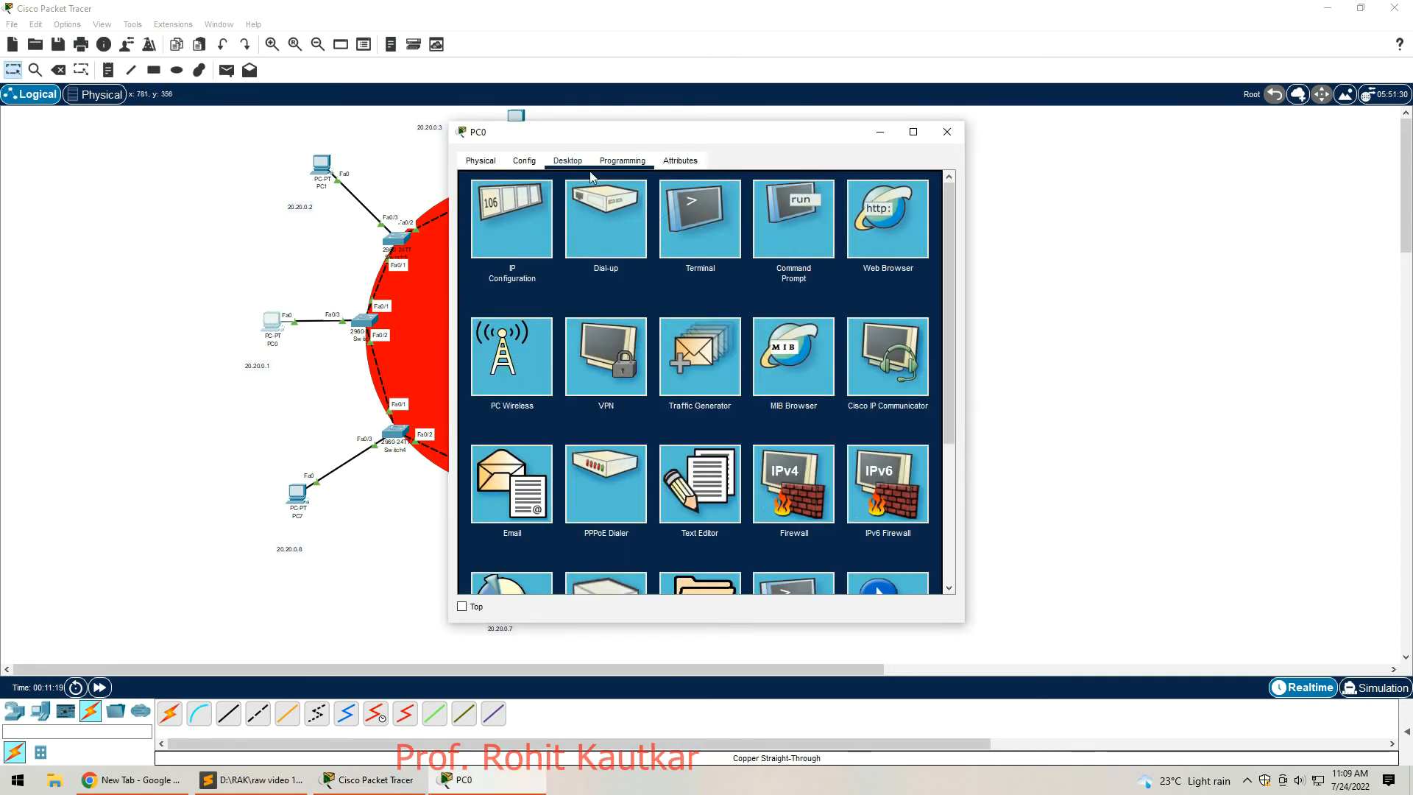
click(704, 363)
drag(609, 139, 323, 130)
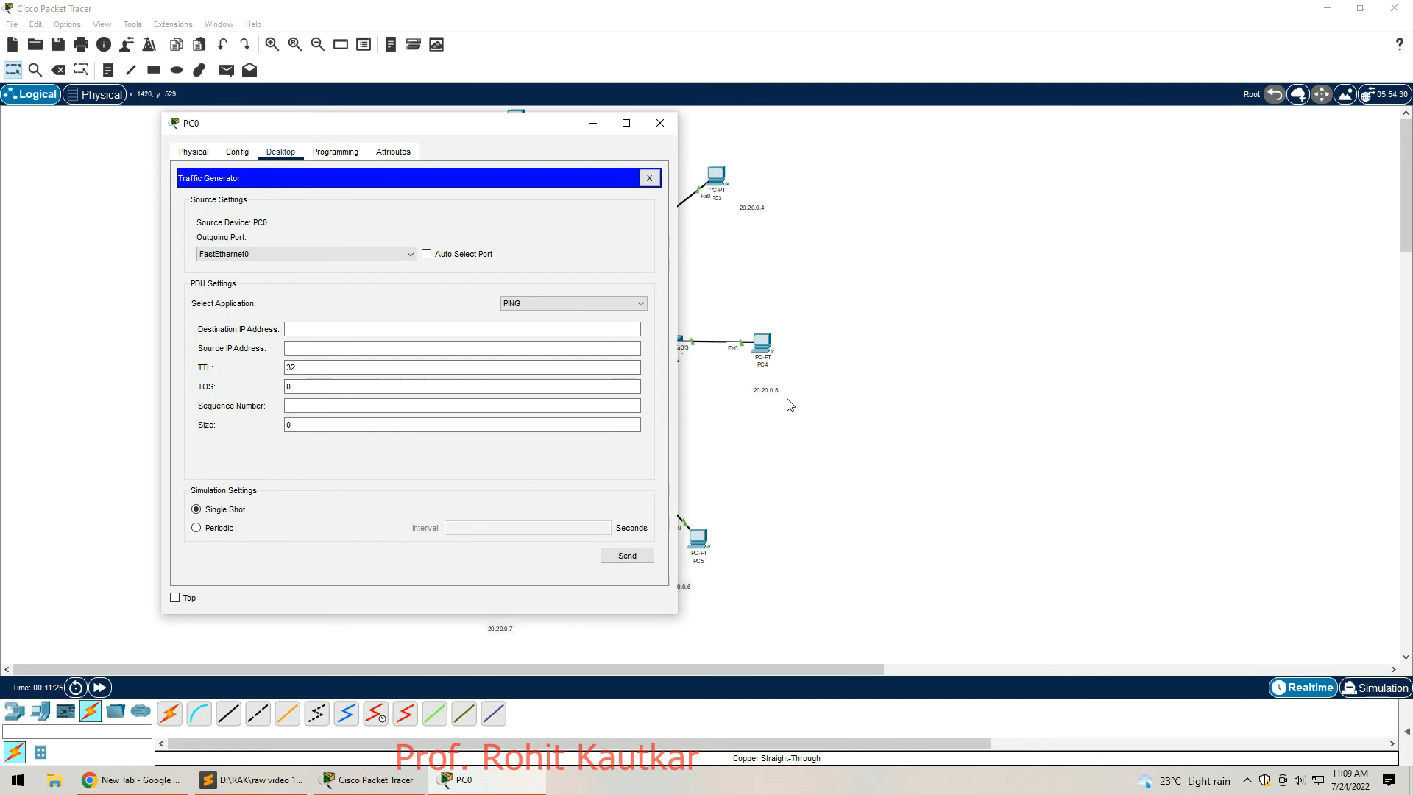
click(315, 334)
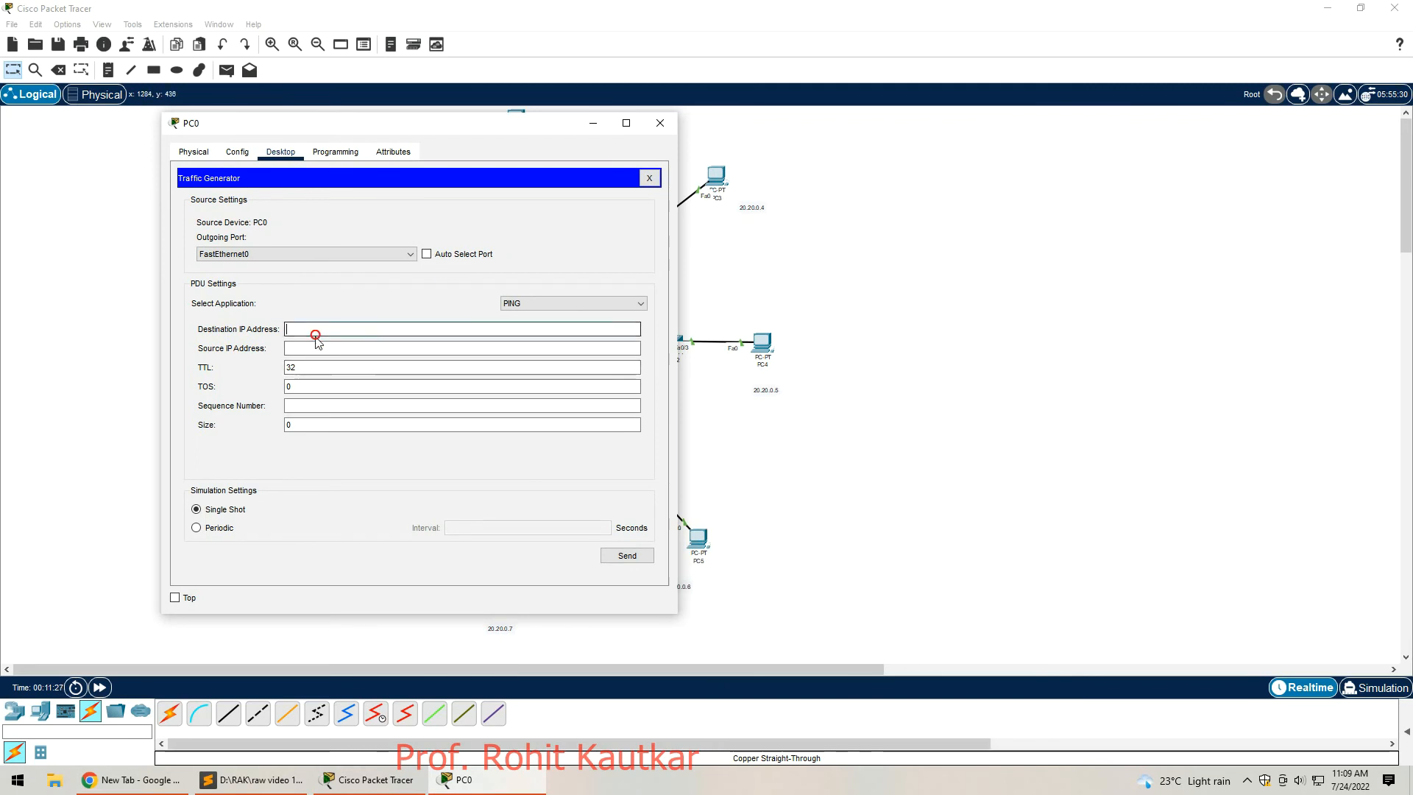
text(20.20.0.5)
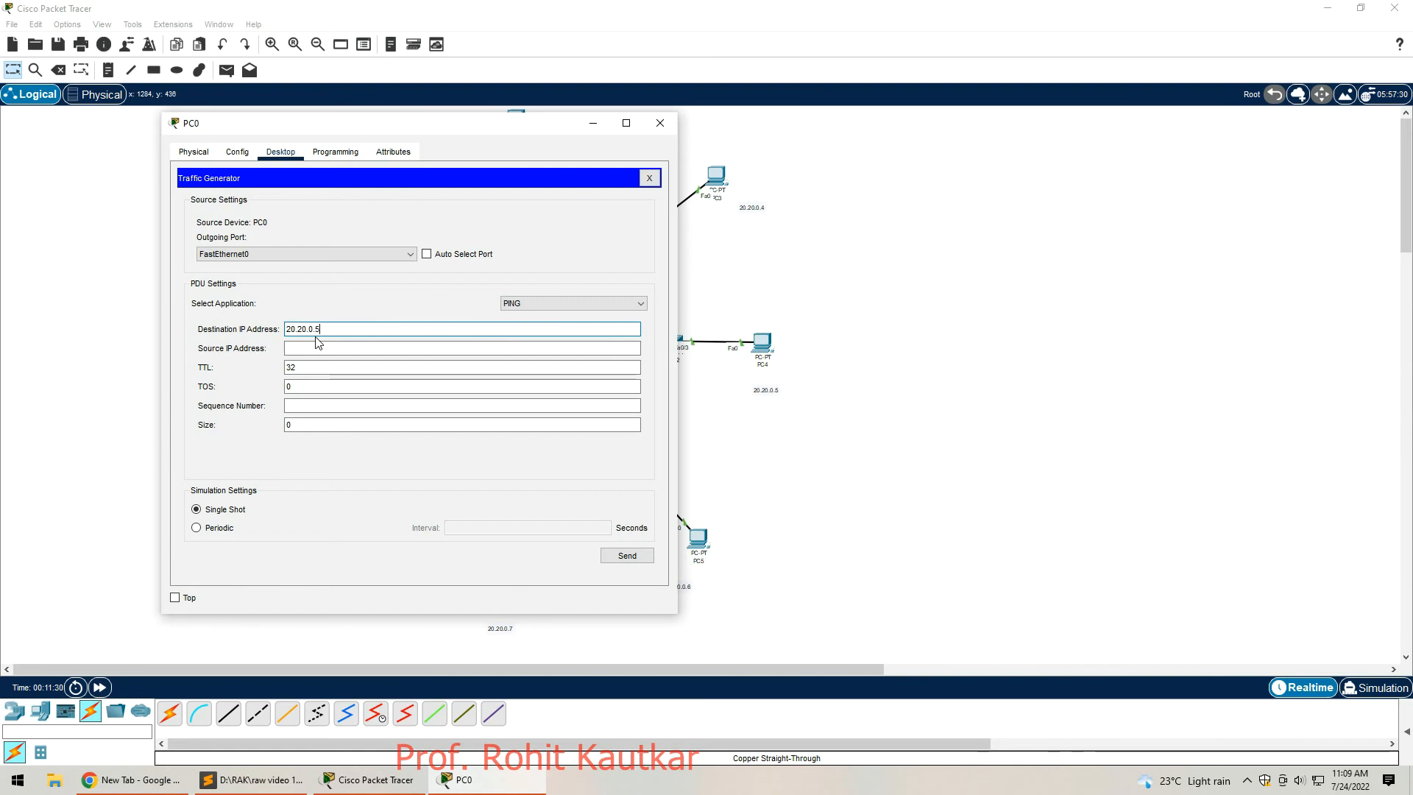
click(315, 348)
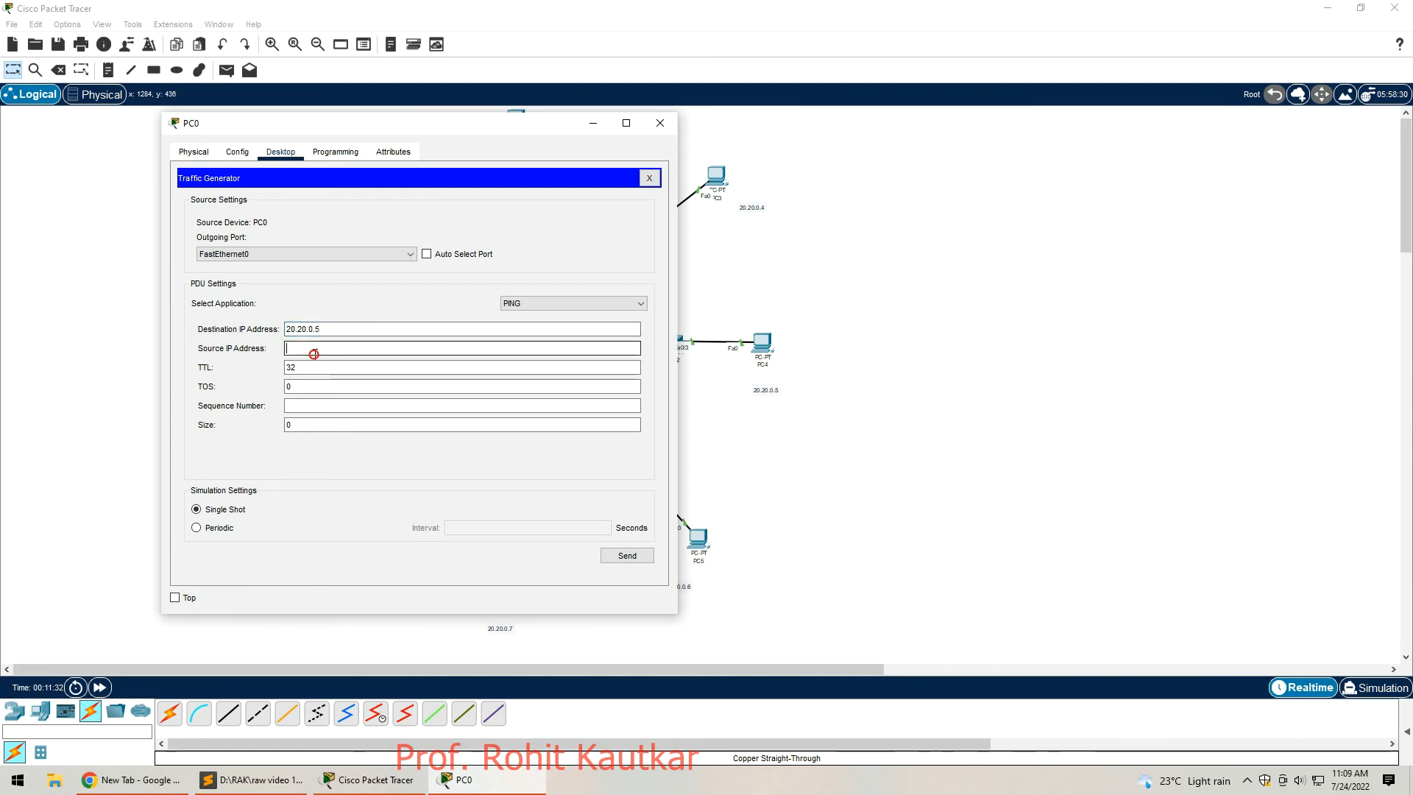
text(20.20.0.1)
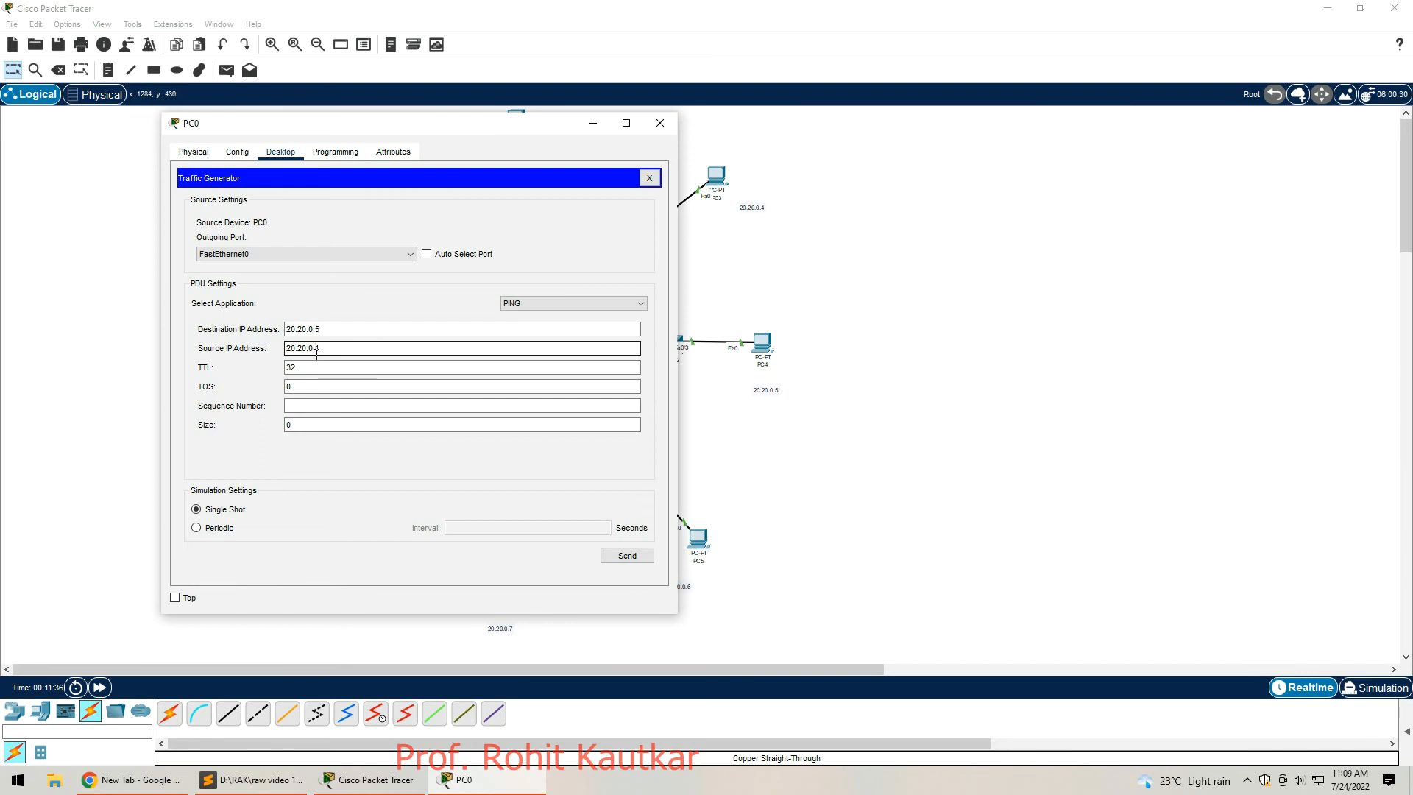
Step: Give the PING sequence number 1 and a periodic interval of 1 second, start sending it, and minimize PC0's window
click(306, 405)
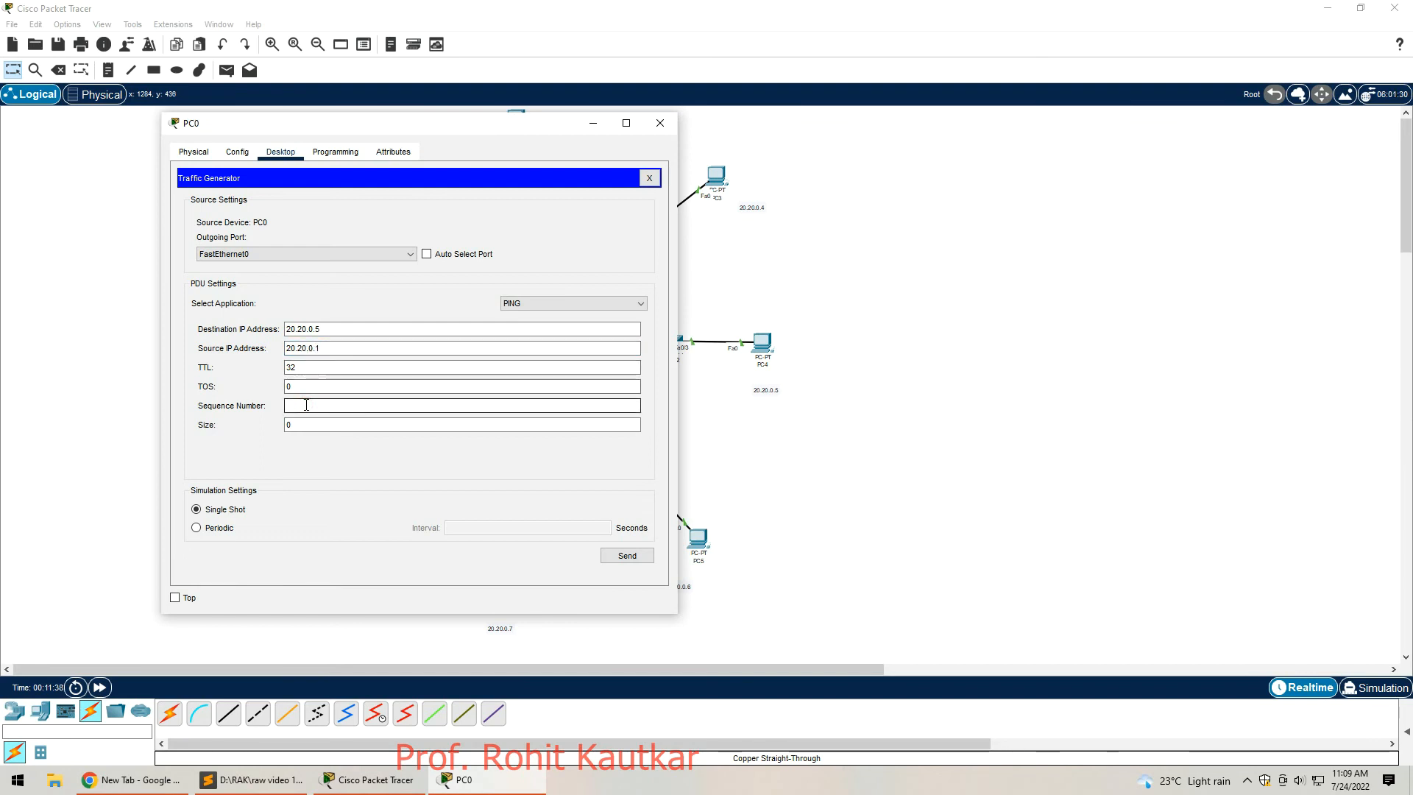
click(196, 528)
click(460, 528)
text(1)
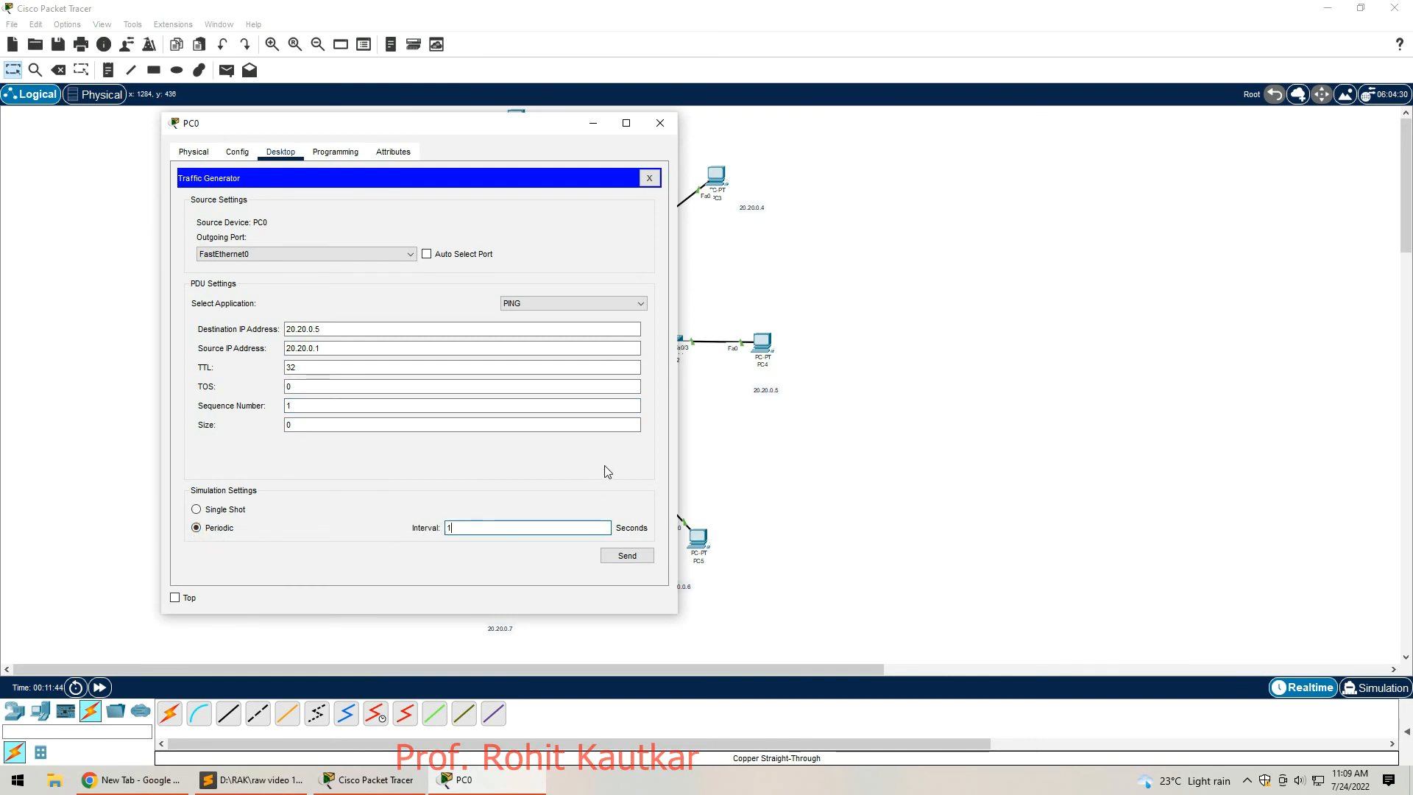
click(639, 558)
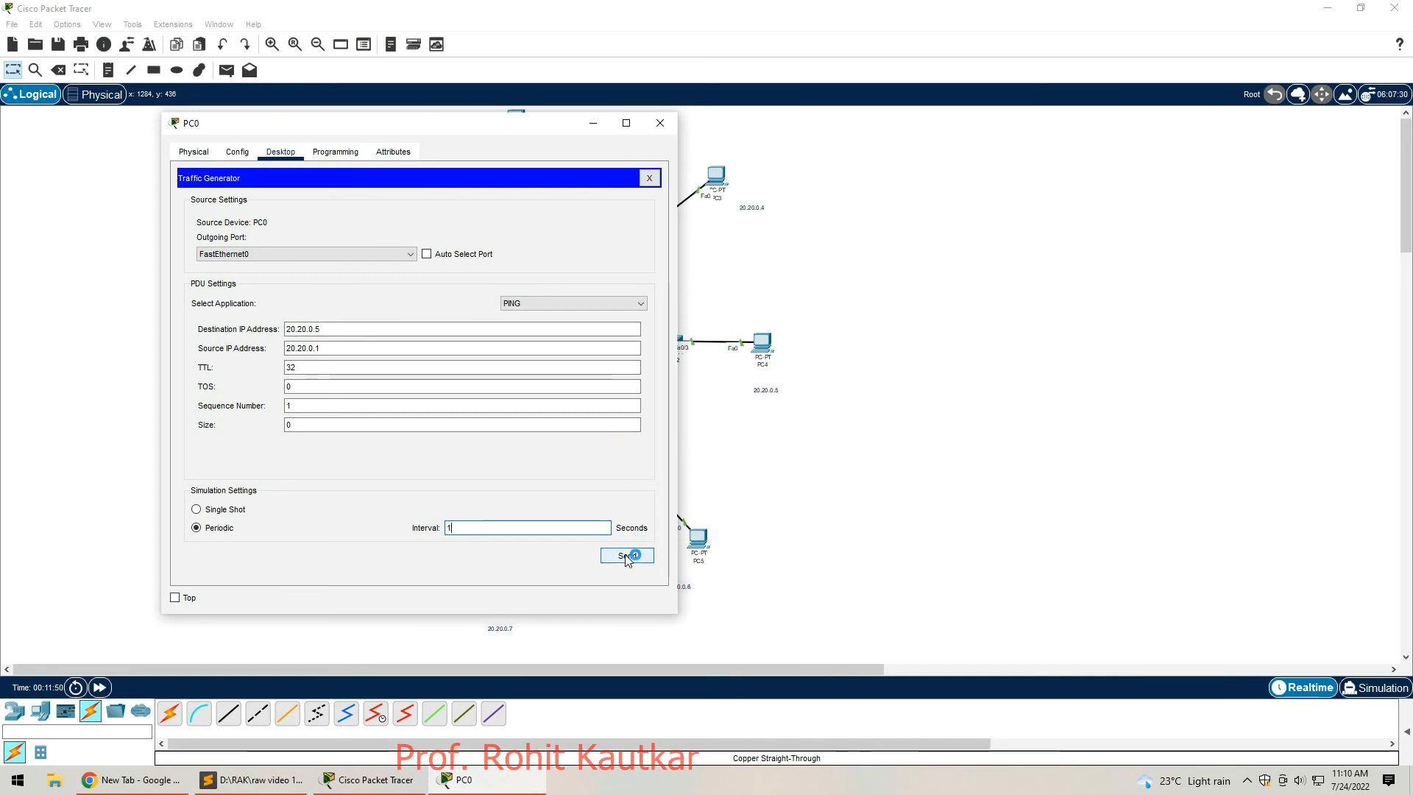
click(627, 556)
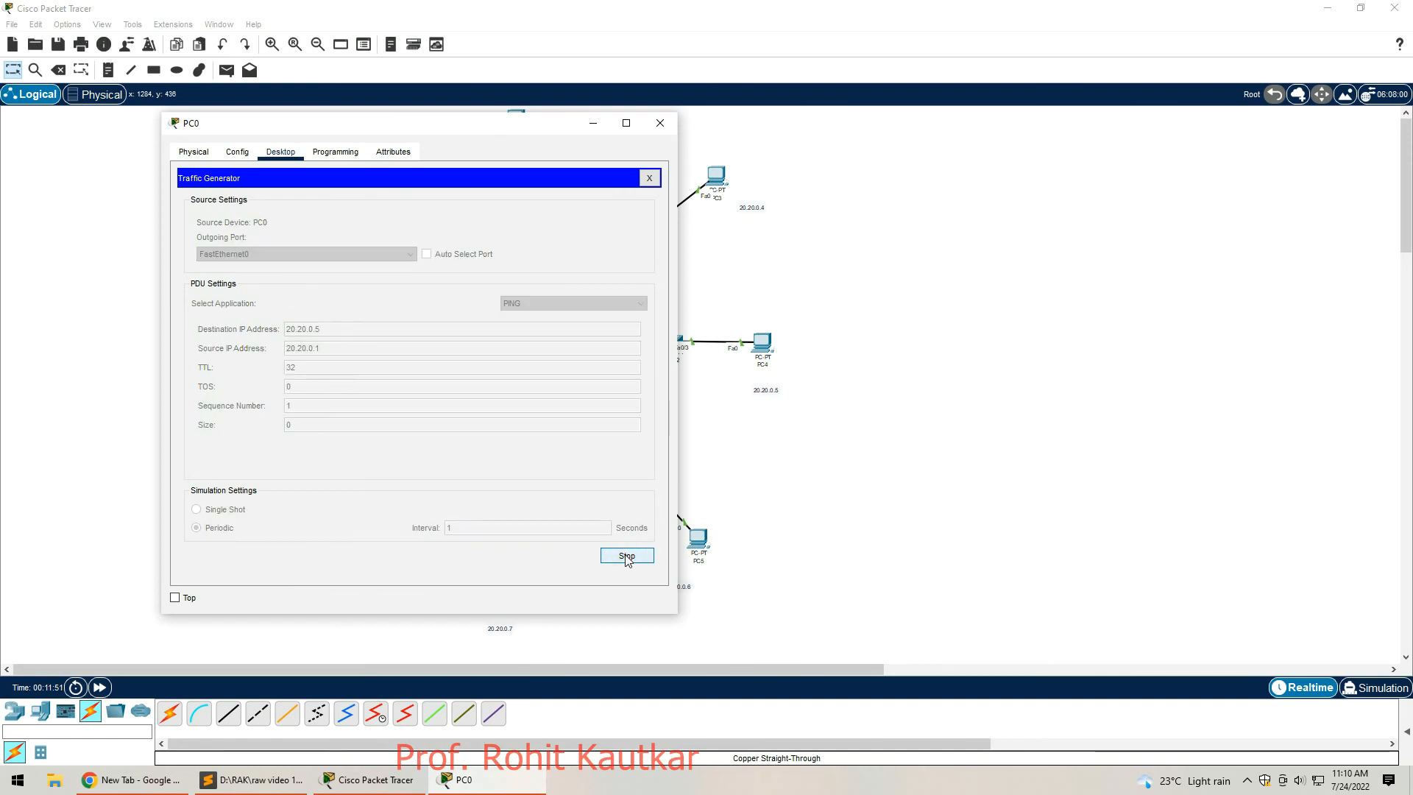
click(593, 123)
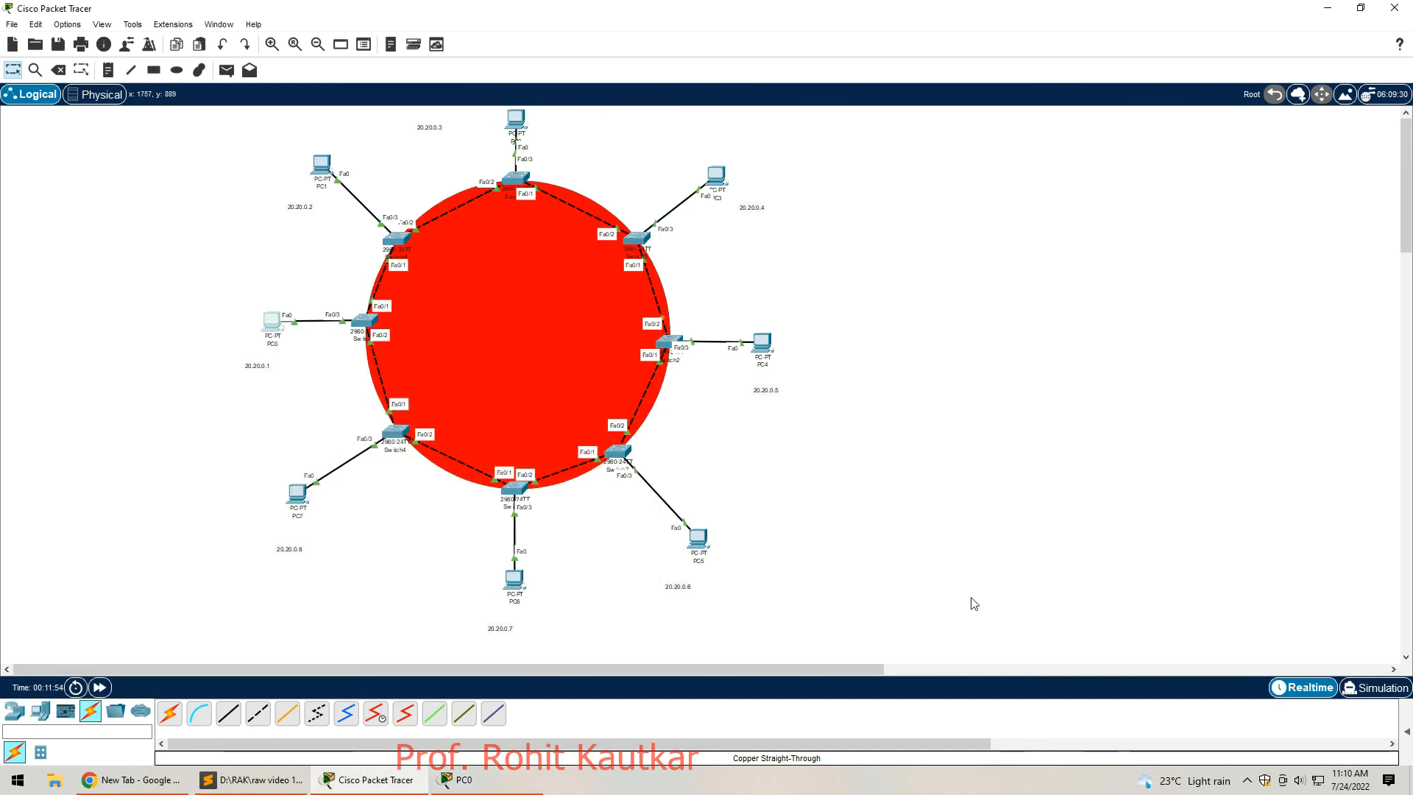
Step: Switch to simulation mode and play the periodic packet traffic from PC0 through the ring
click(1367, 691)
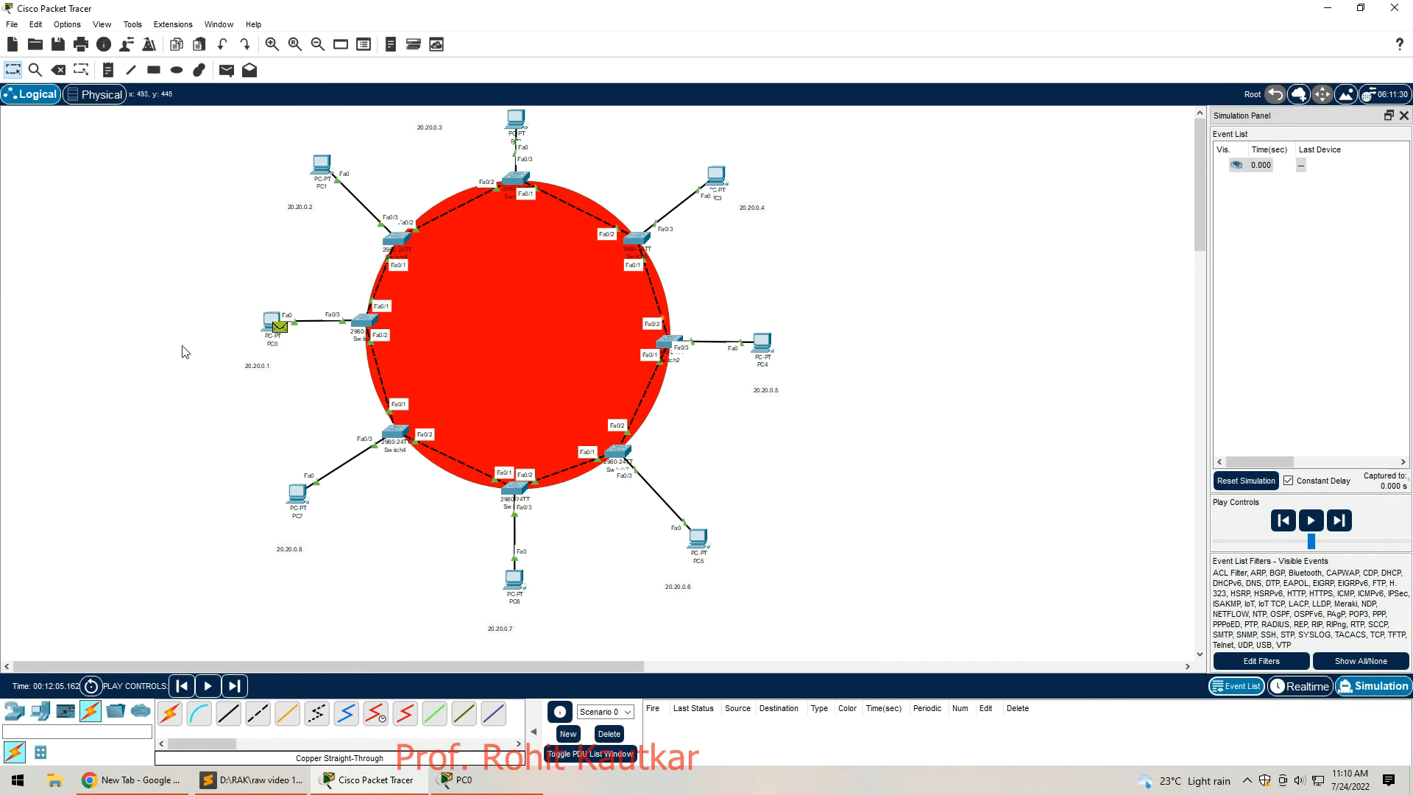
click(1311, 520)
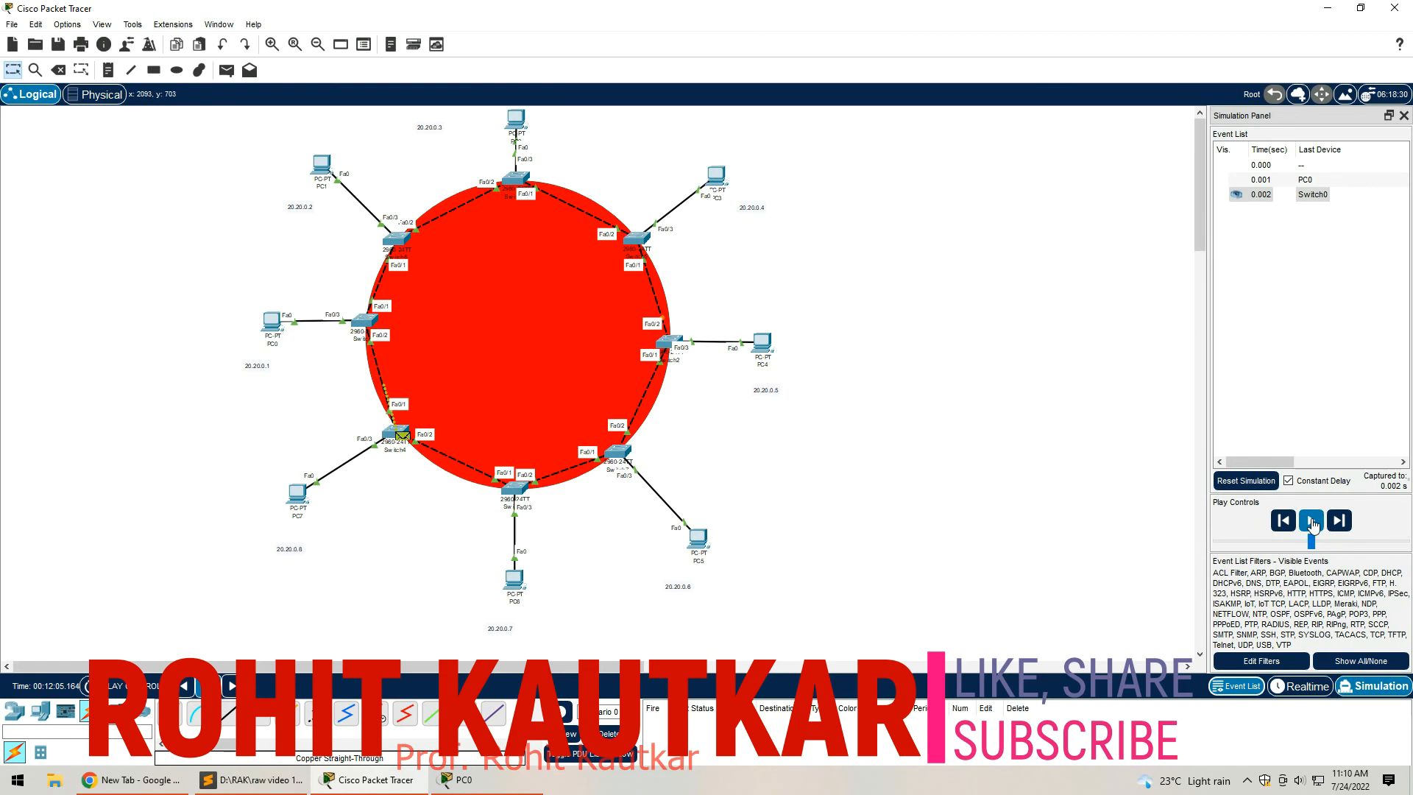
click(1312, 521)
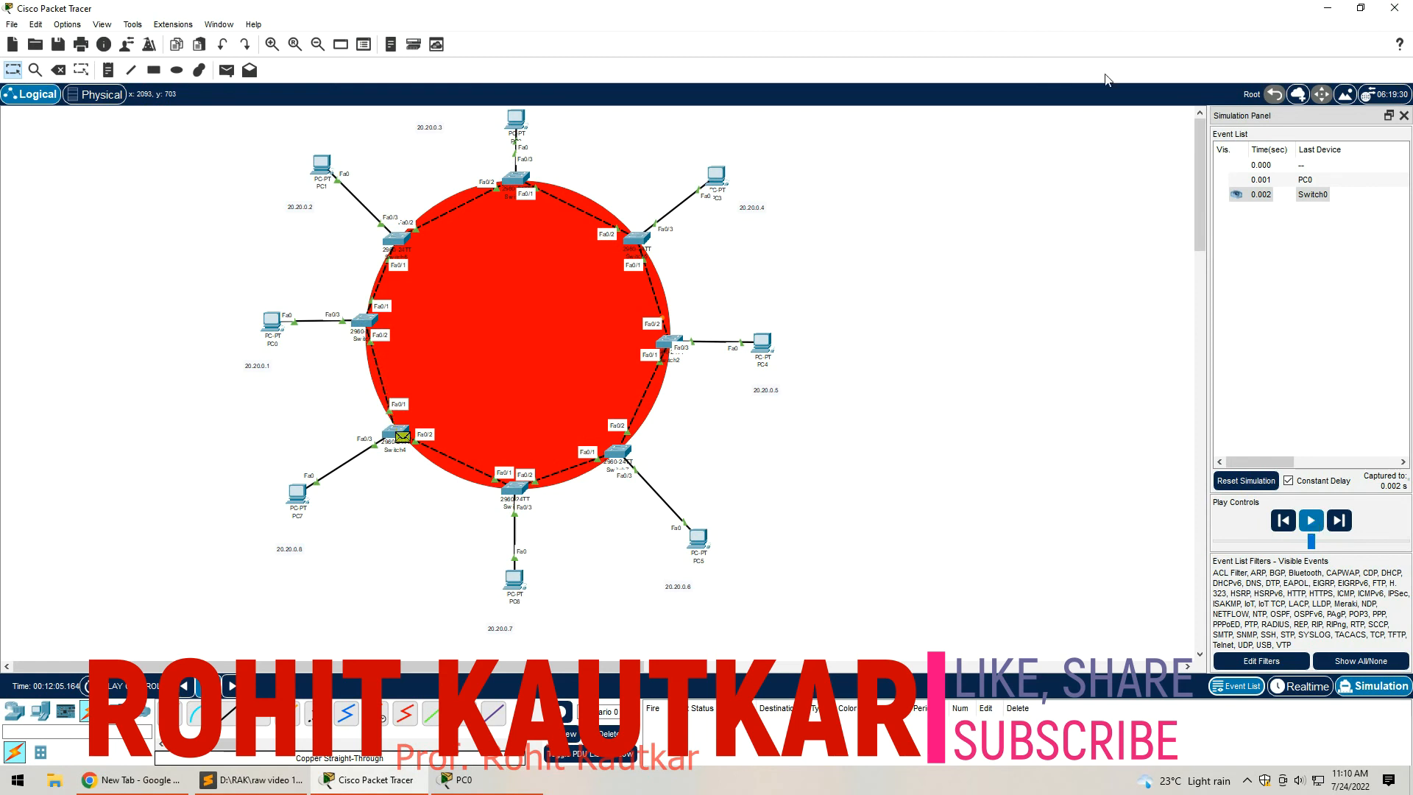